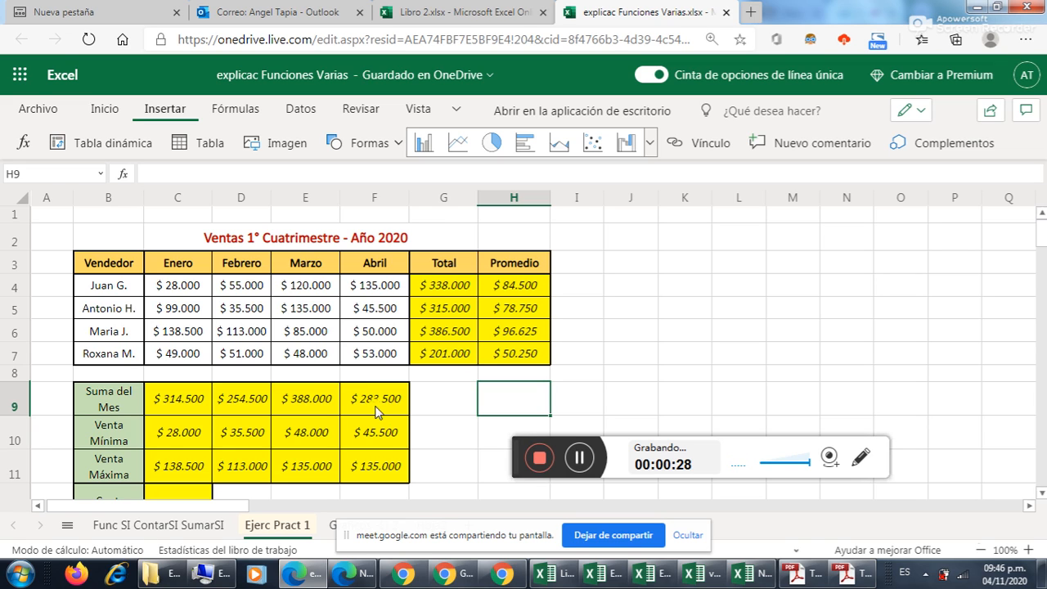
# Examine the first four-month sales table, going over the vendors, the months Enero to Abril and their sales amounts
pyautogui.click(299, 335)
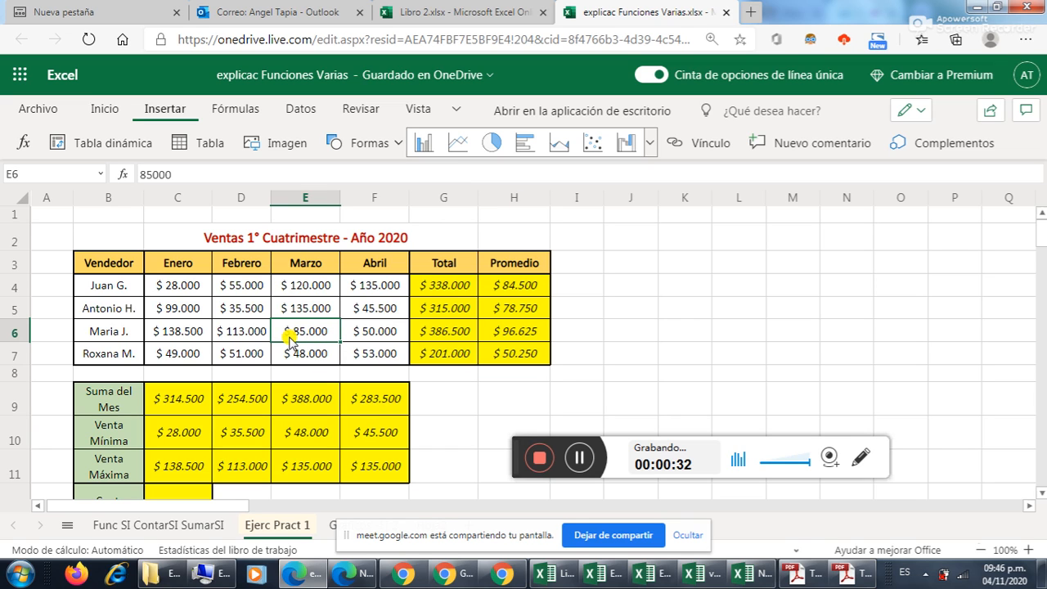
pyautogui.moveTo(84, 262); pyautogui.dragTo(305, 331)
pyautogui.click(352, 348)
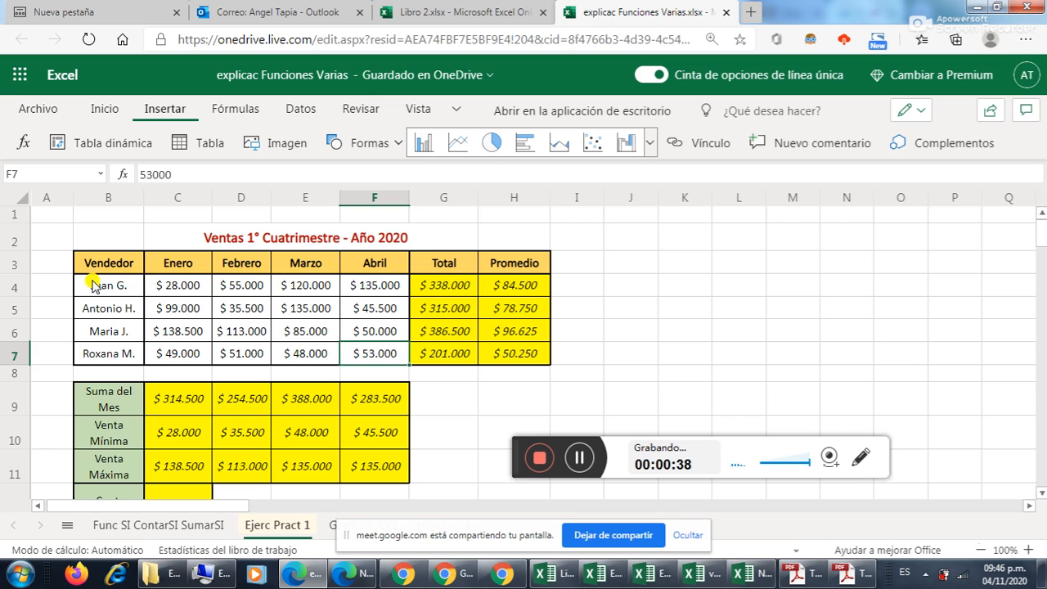
pyautogui.moveTo(88, 266); pyautogui.dragTo(270, 335)
pyautogui.click(326, 347)
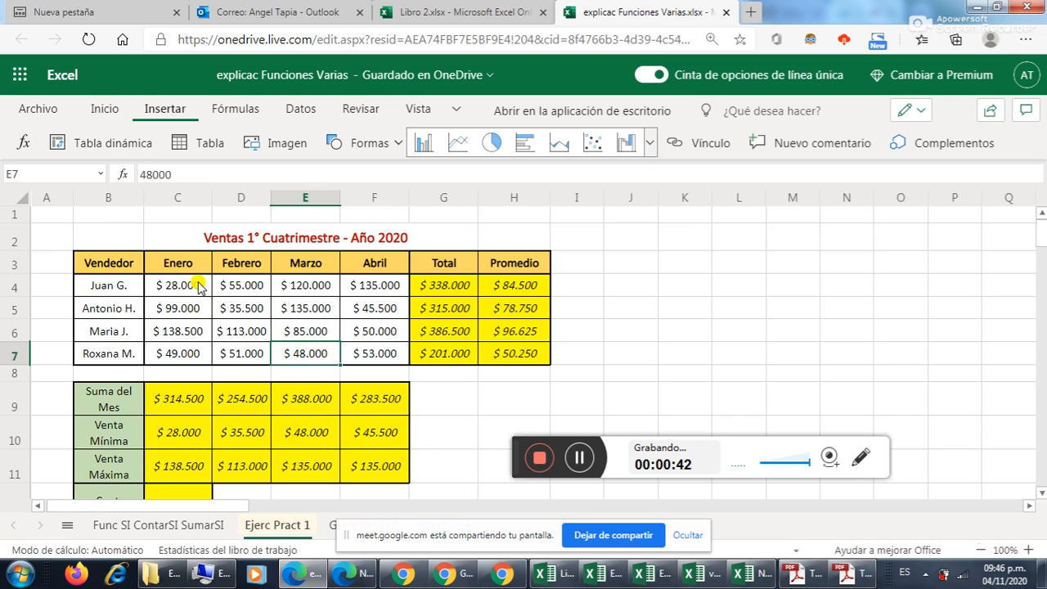
pyautogui.moveTo(175, 264); pyautogui.dragTo(362, 328)
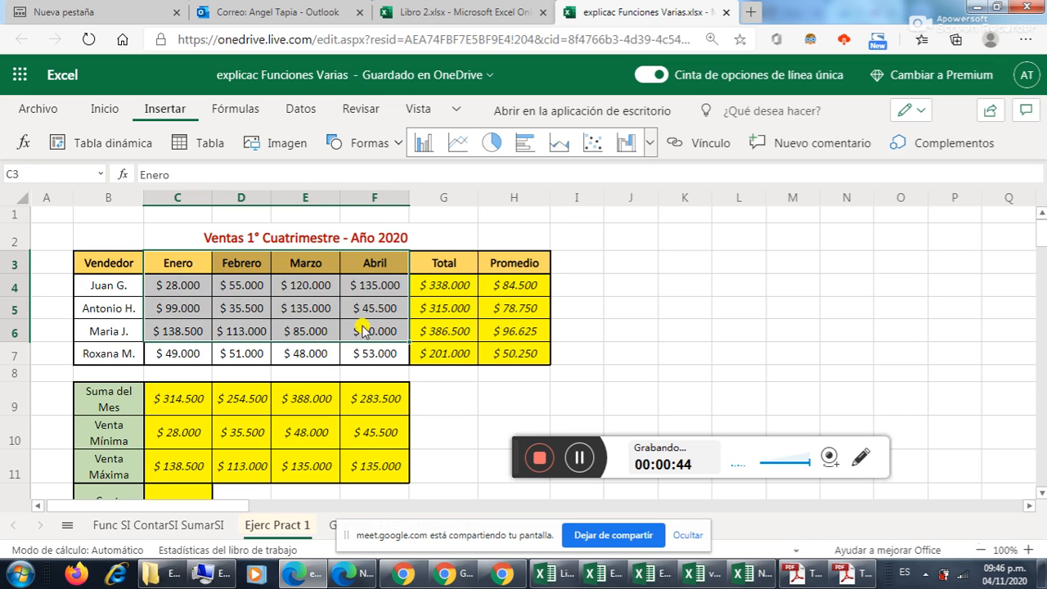
pyautogui.click(243, 304)
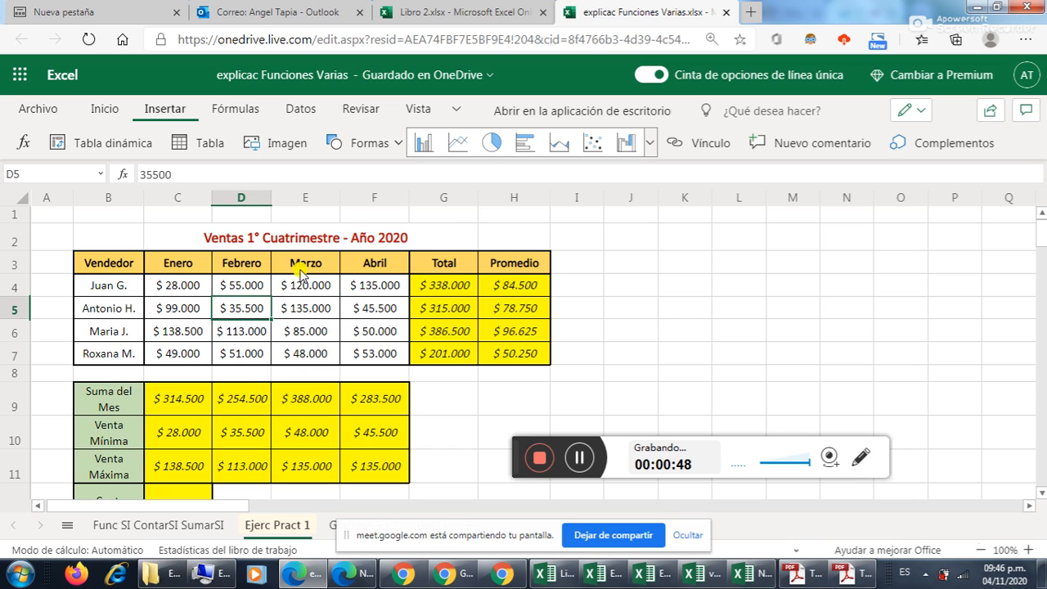
pyautogui.click(233, 242)
pyautogui.click(275, 340)
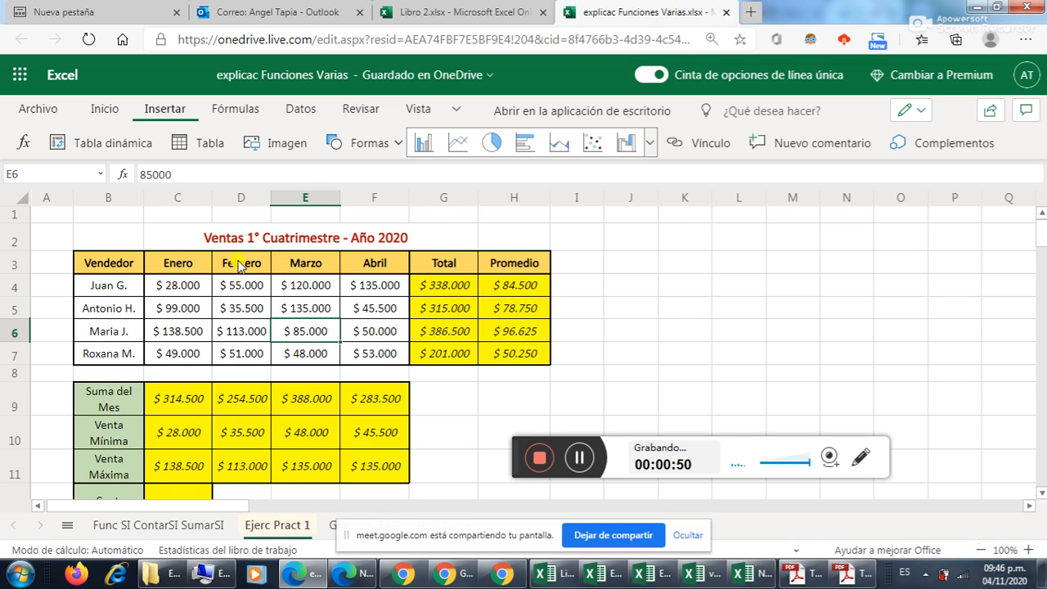
pyautogui.click(222, 243)
pyautogui.click(274, 341)
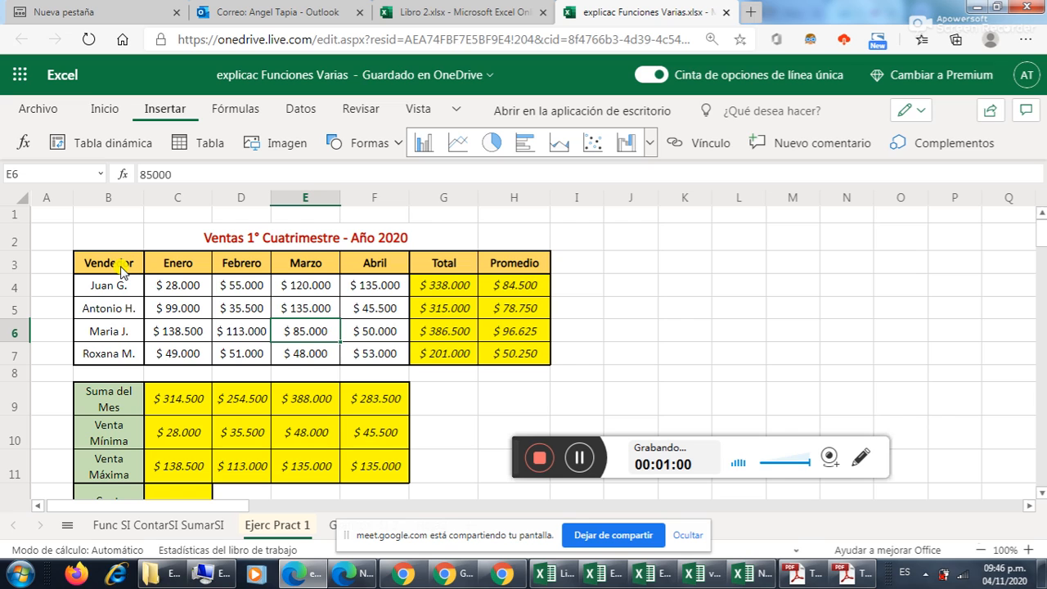
pyautogui.click(280, 315)
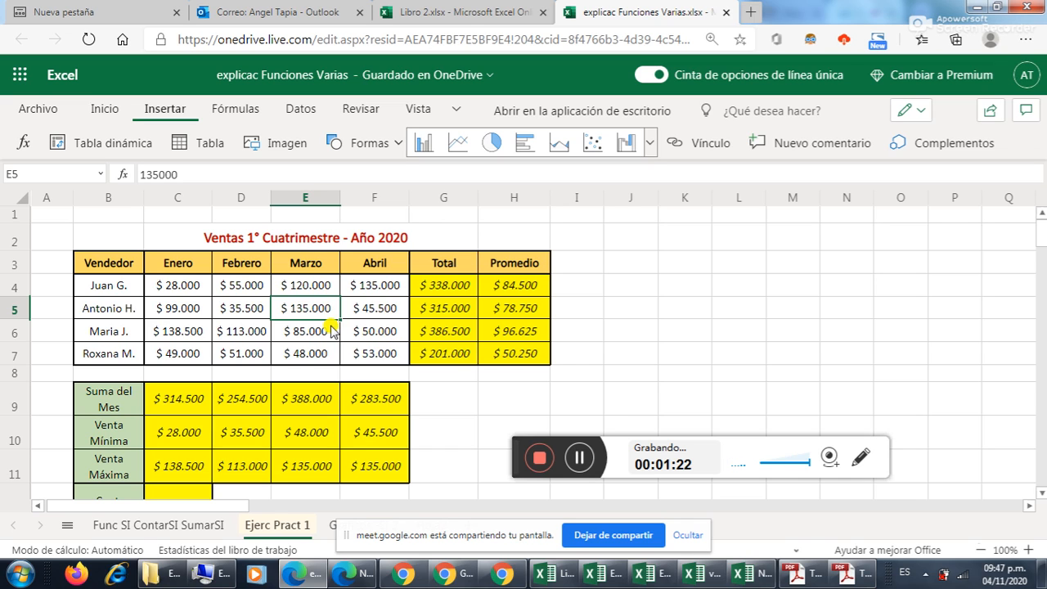
pyautogui.click(232, 288)
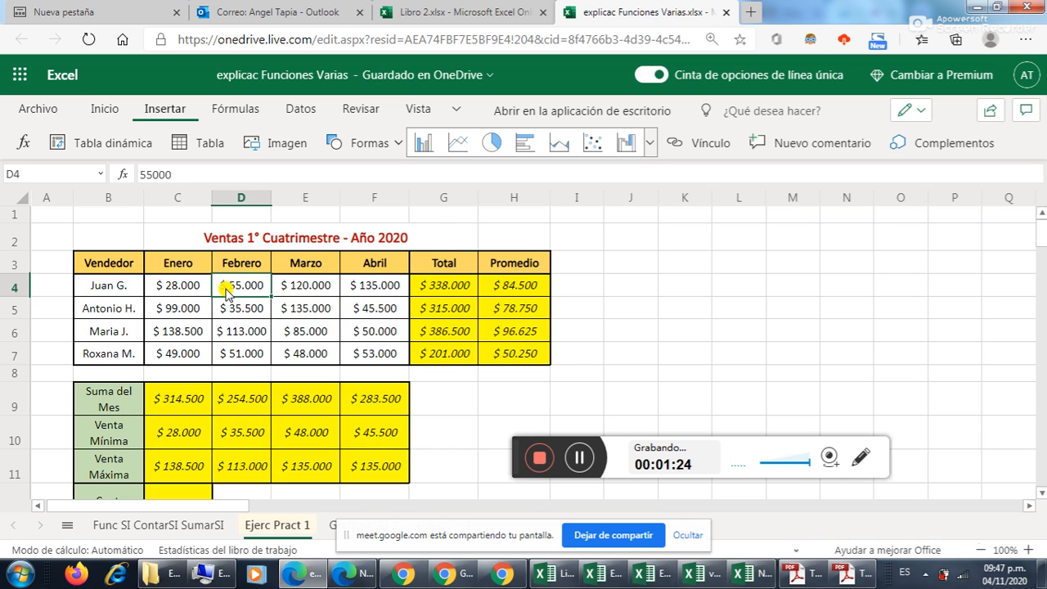
# Open the full gallery of chart types and look over the column and line groups
pyautogui.click(651, 146)
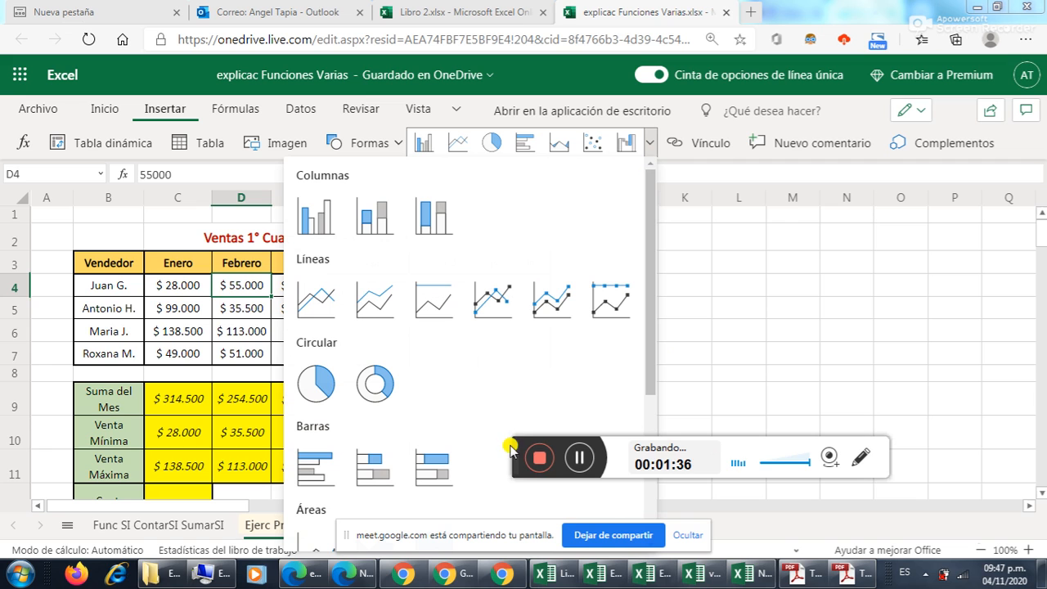
pyautogui.moveTo(598, 442); pyautogui.dragTo(704, 451)
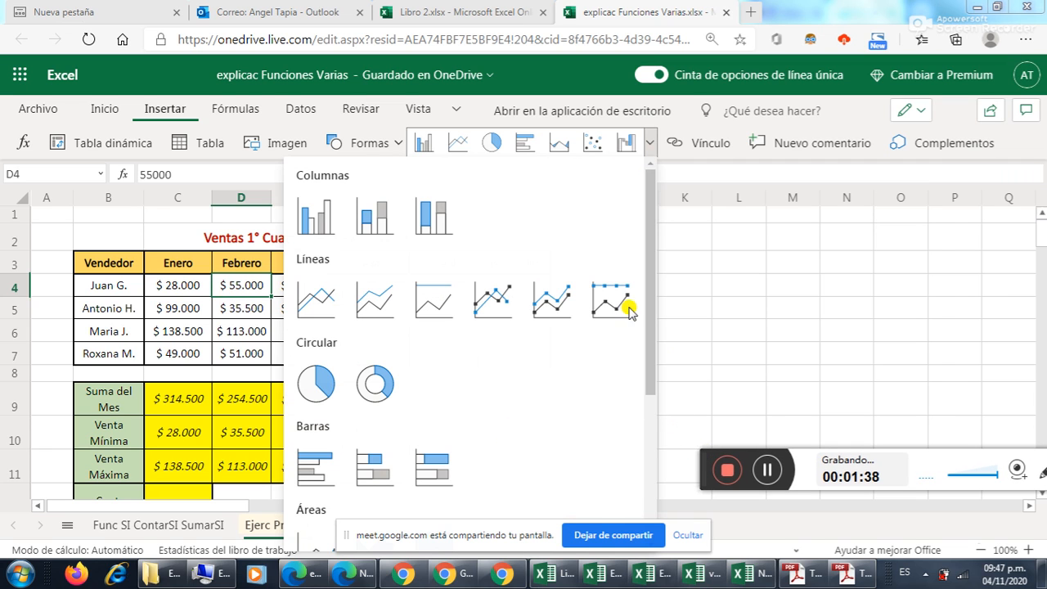
pyautogui.moveTo(652, 273); pyautogui.dragTo(657, 194)
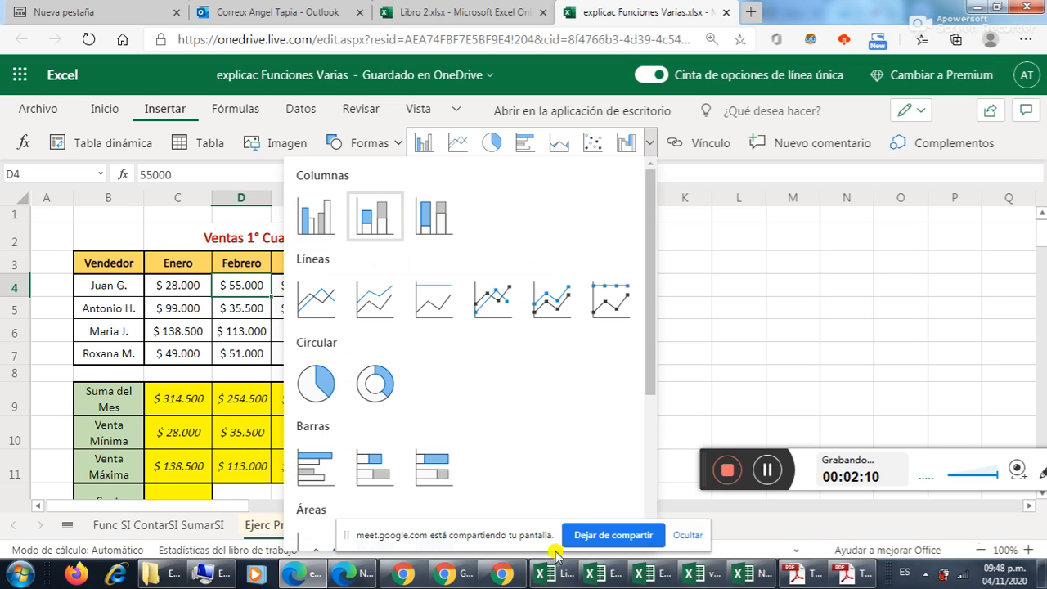
# Switch to the Google Meet call, admit the waiting participant and return to the Excel workbook
pyautogui.click(445, 574)
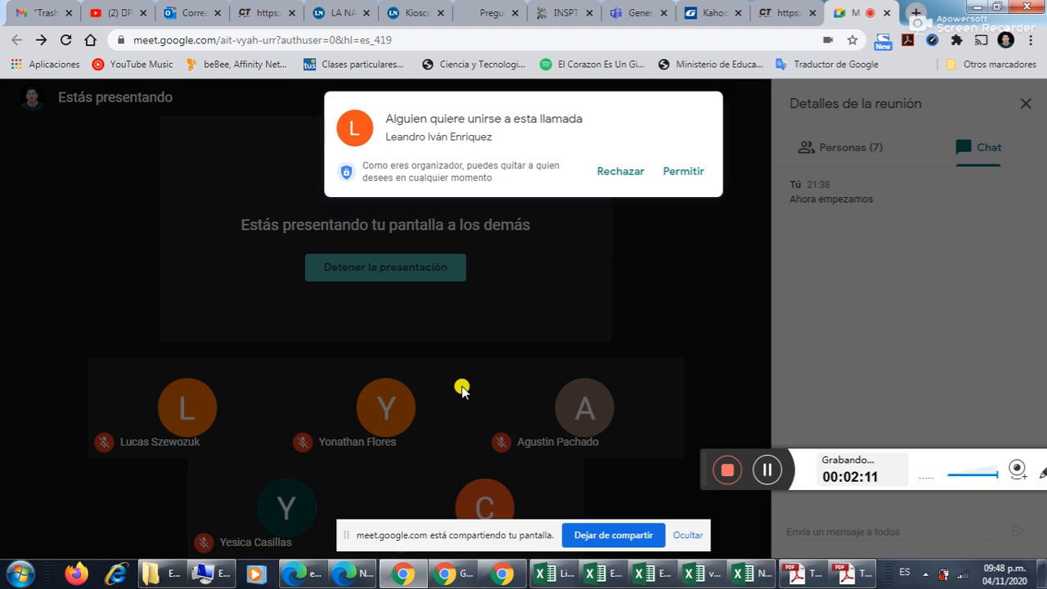
pyautogui.click(676, 172)
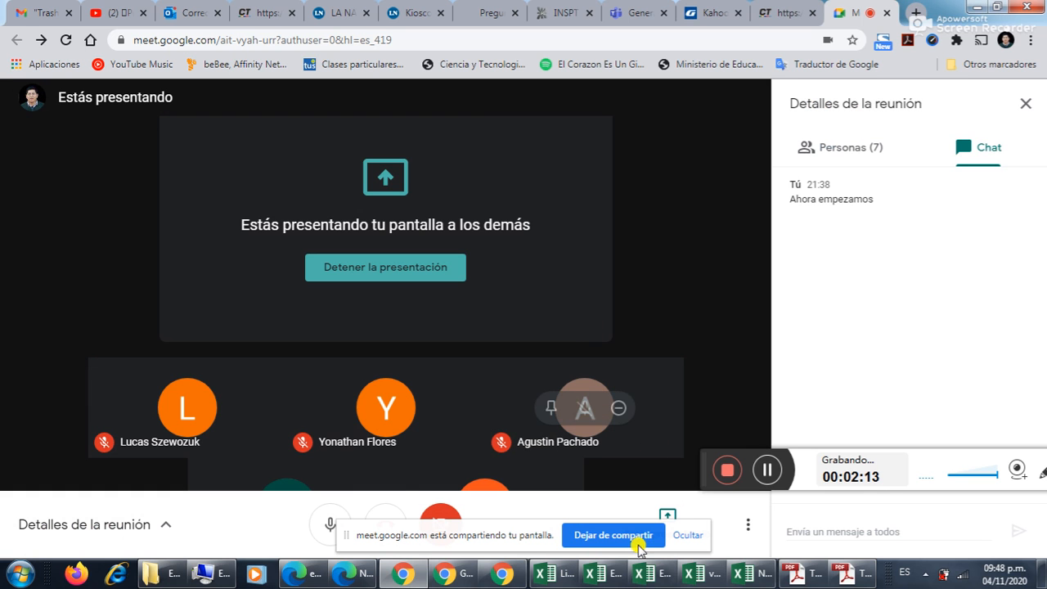
pyautogui.click(301, 572)
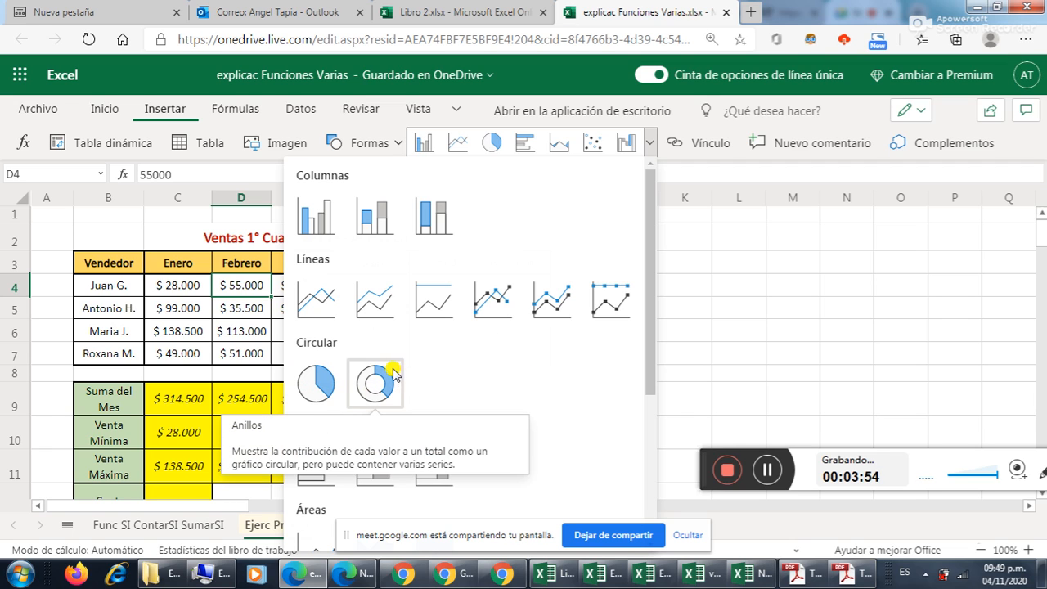
# Review the available chart types and their descriptions, from columns, circular and bars to areas, scatter and others
pyautogui.scroll(-3, 320, 376)
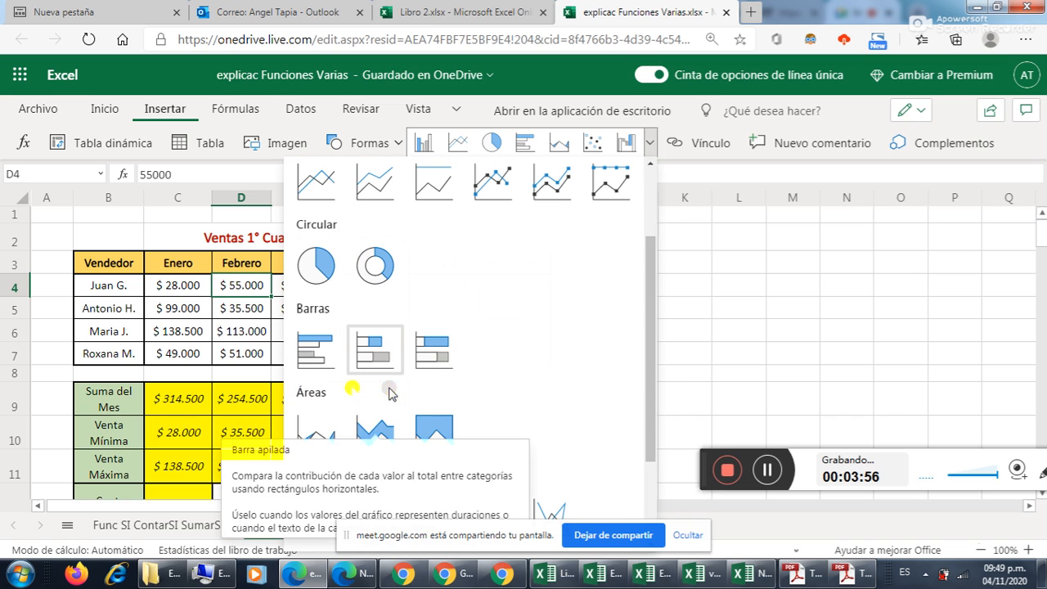
pyautogui.scroll(2, 314, 369)
pyautogui.scroll(1, 314, 367)
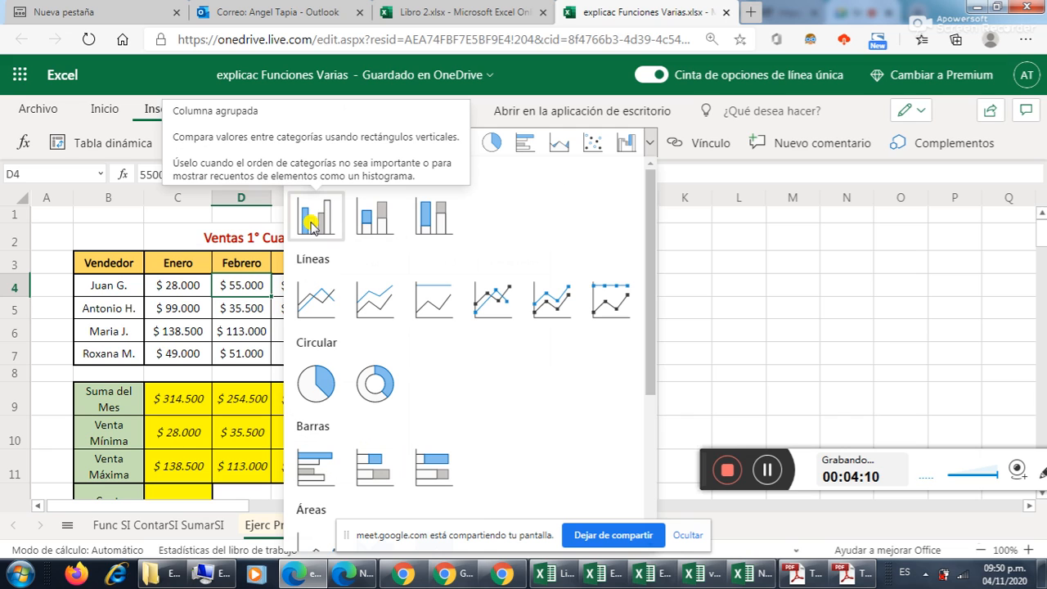
pyautogui.scroll(-2, 417, 339)
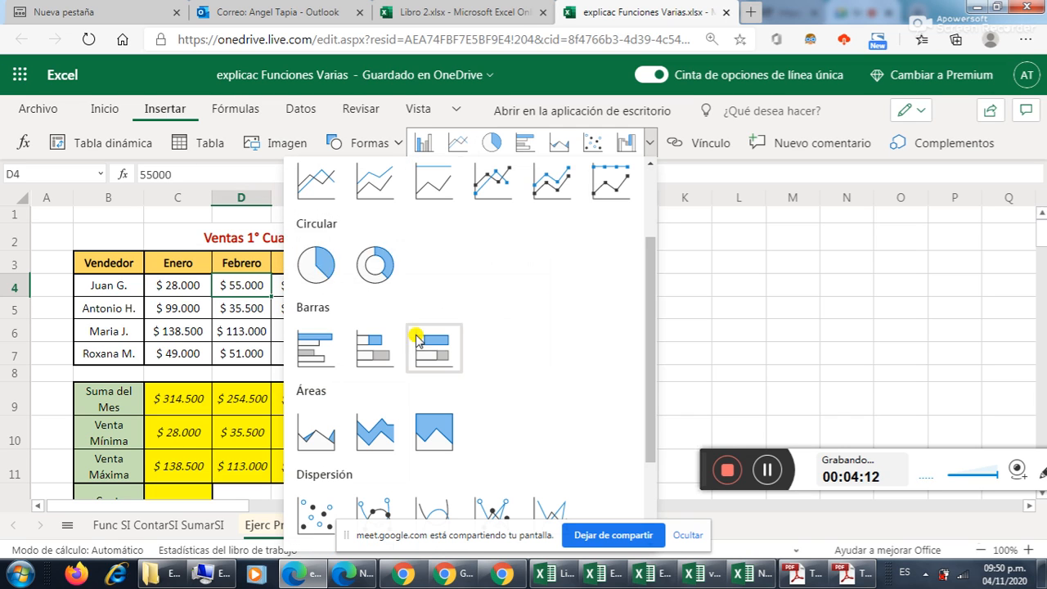
pyautogui.scroll(-2, 530, 364)
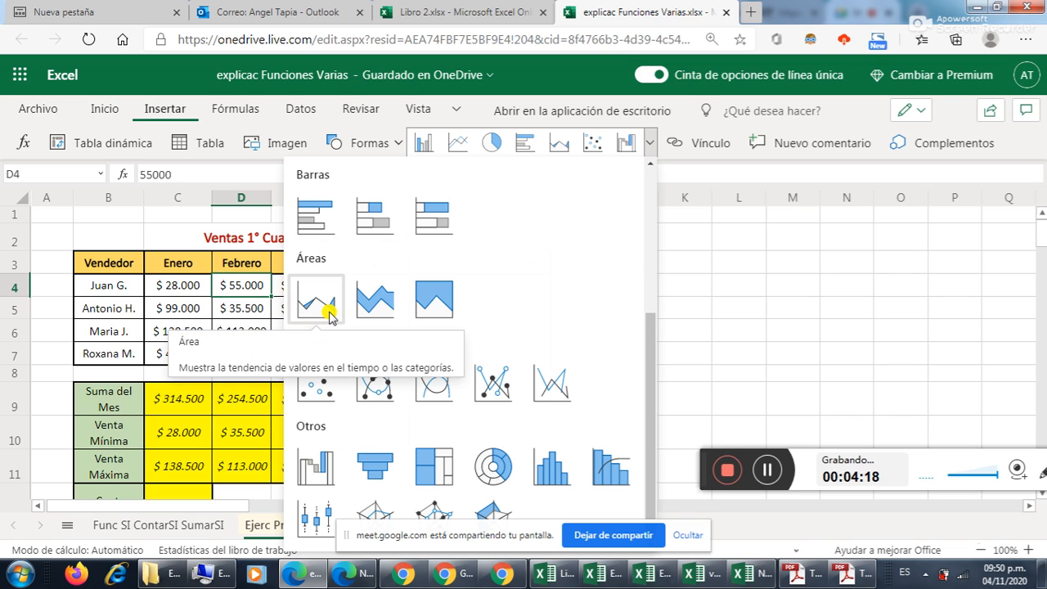
pyautogui.scroll(2, 337, 309)
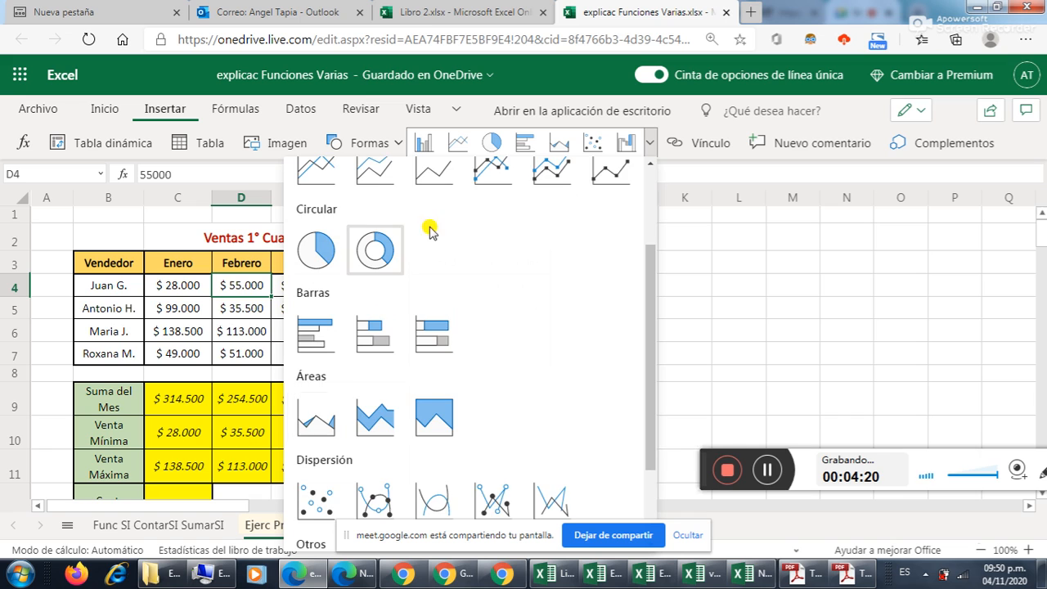
pyautogui.scroll(1, 433, 226)
pyautogui.scroll(-1, 373, 226)
pyautogui.scroll(-1, 366, 252)
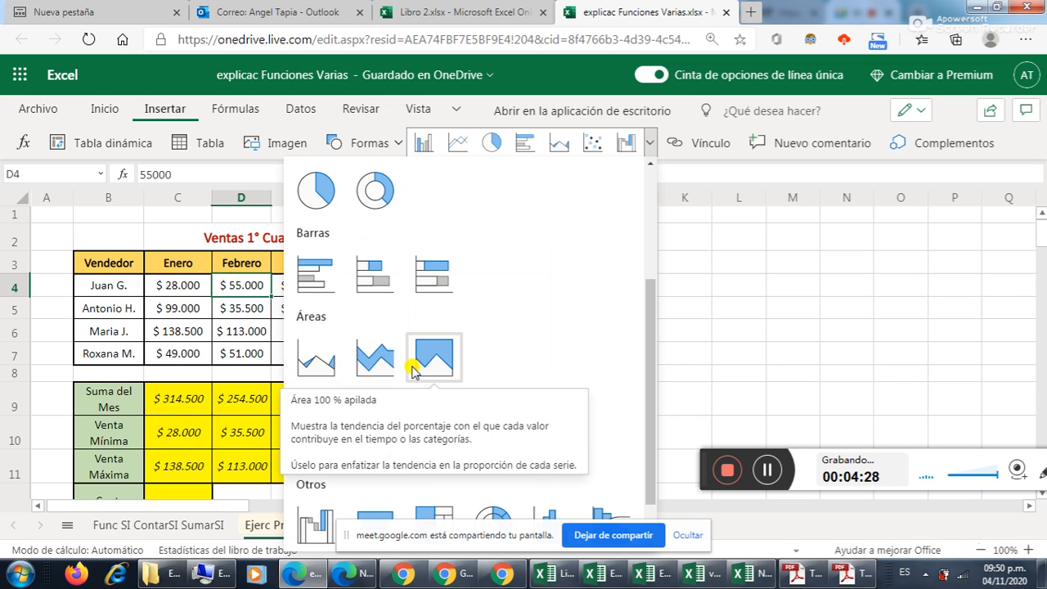
pyautogui.scroll(-1, 429, 360)
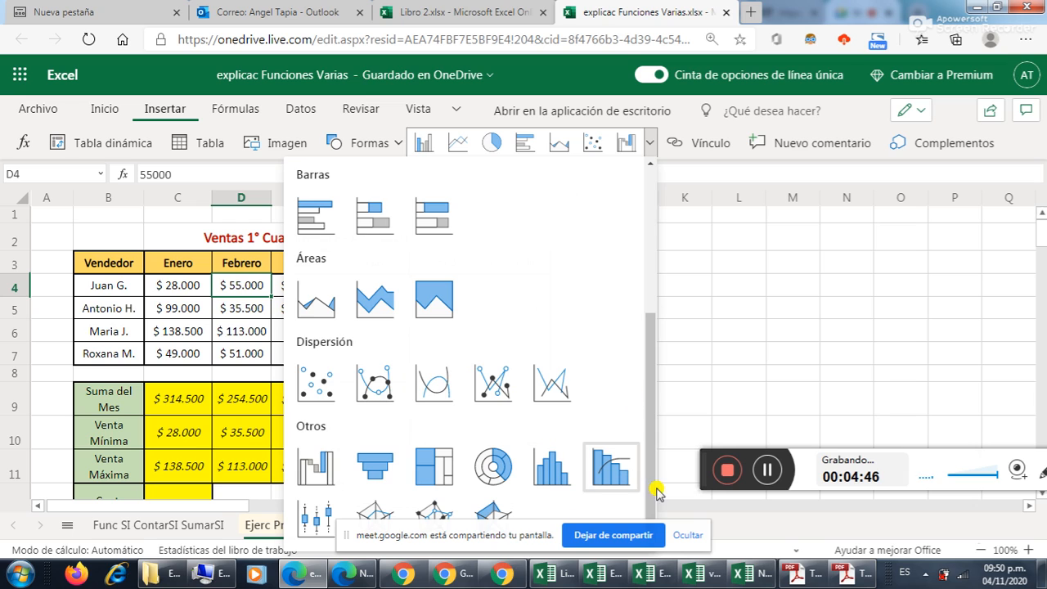
# Move the screen-sharing notice off the chart gallery, review the chart types again and close the gallery
pyautogui.moveTo(368, 532); pyautogui.dragTo(695, 517)
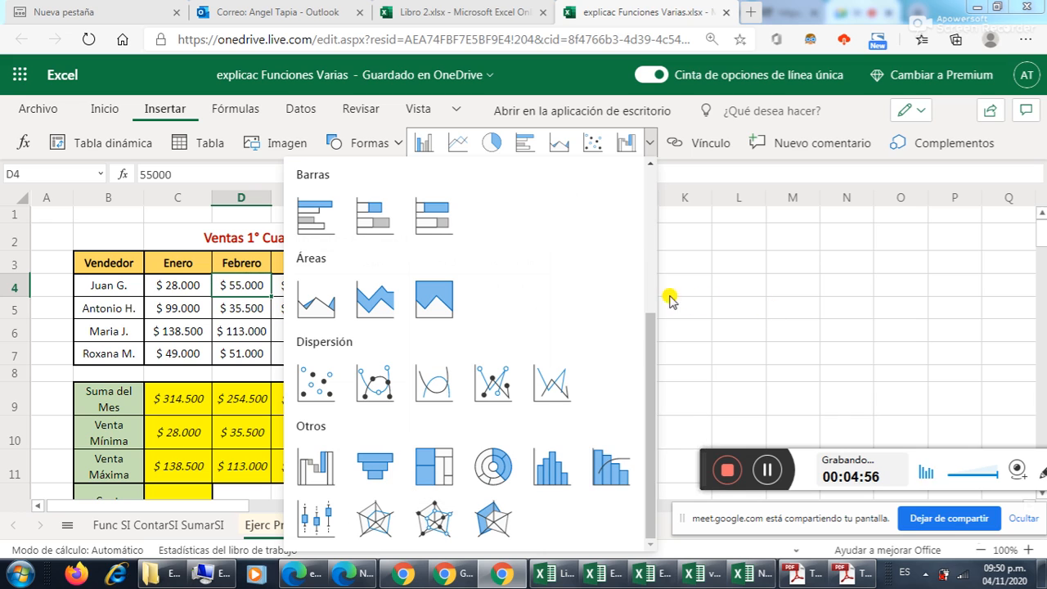
pyautogui.scroll(5, 659, 264)
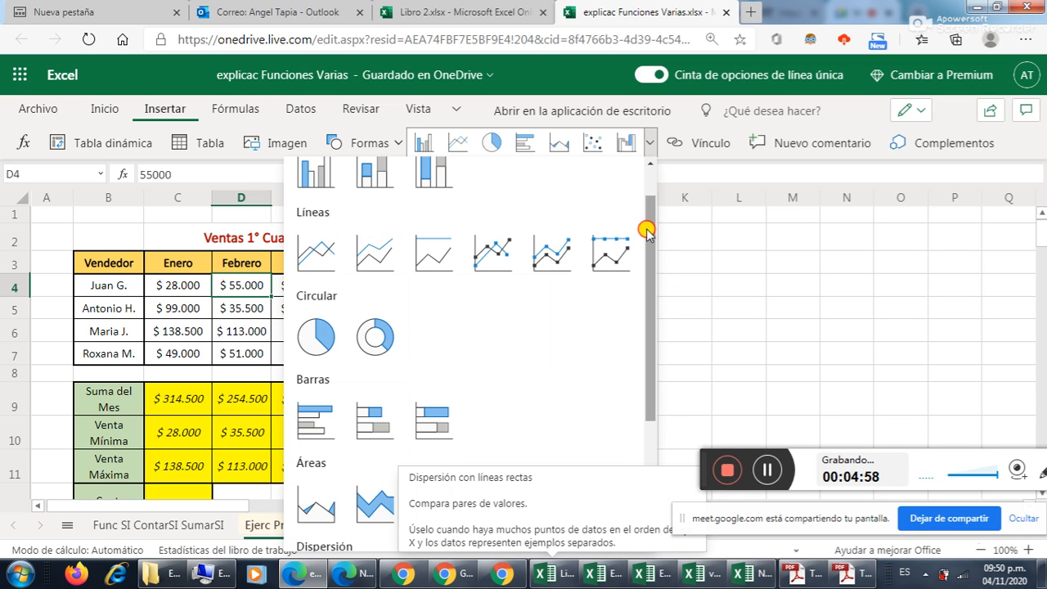
pyautogui.scroll(1, 649, 226)
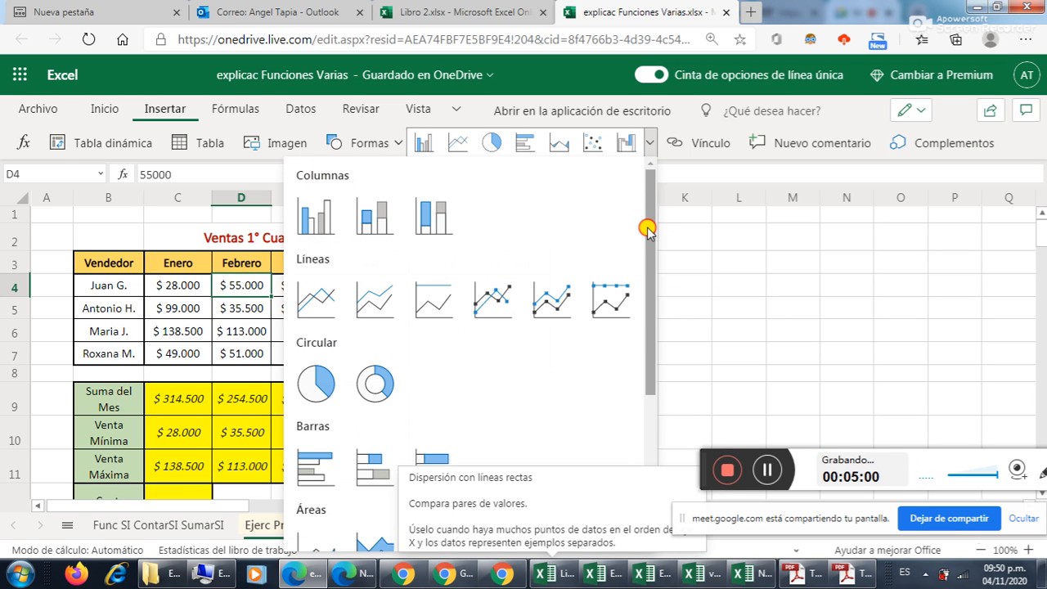
pyautogui.moveTo(645, 224)
pyautogui.mouseDown()
pyautogui.moveTo(637, 285)
pyautogui.moveTo(636, 231)
pyautogui.moveTo(640, 221)
pyautogui.moveTo(645, 252)
pyautogui.moveTo(649, 222)
pyautogui.mouseUp()
pyautogui.moveTo(647, 280); pyautogui.dragTo(666, 250)
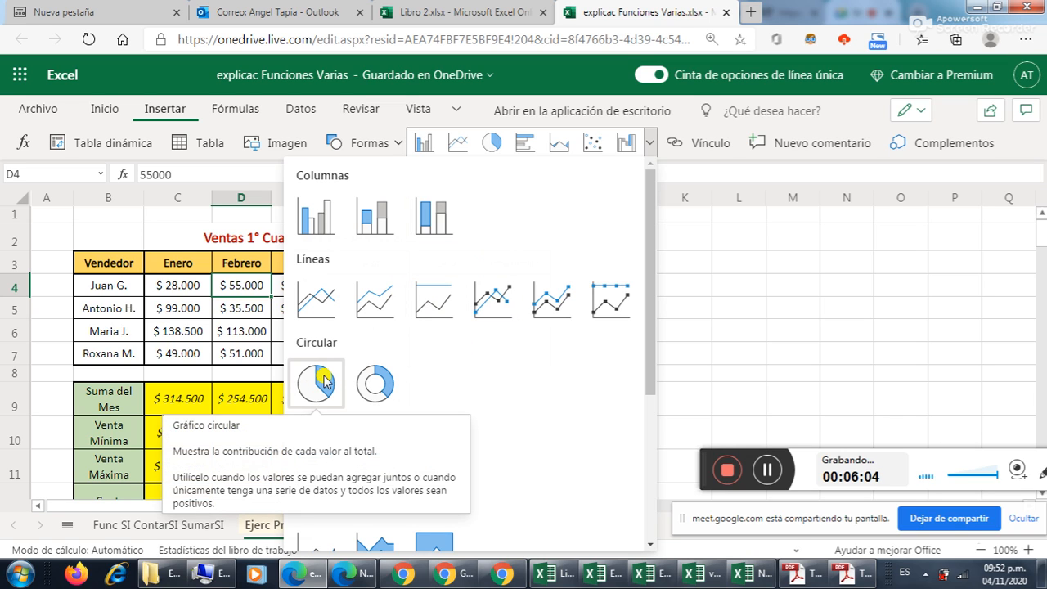
pyautogui.scroll(-2, 534, 339)
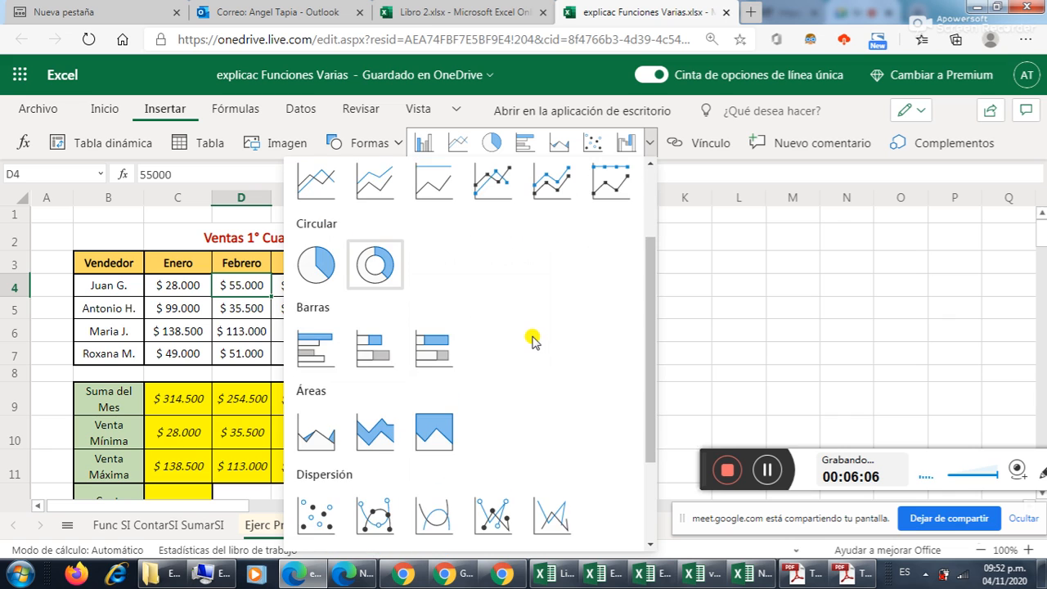
pyautogui.scroll(-1, 532, 341)
pyautogui.scroll(3, 532, 341)
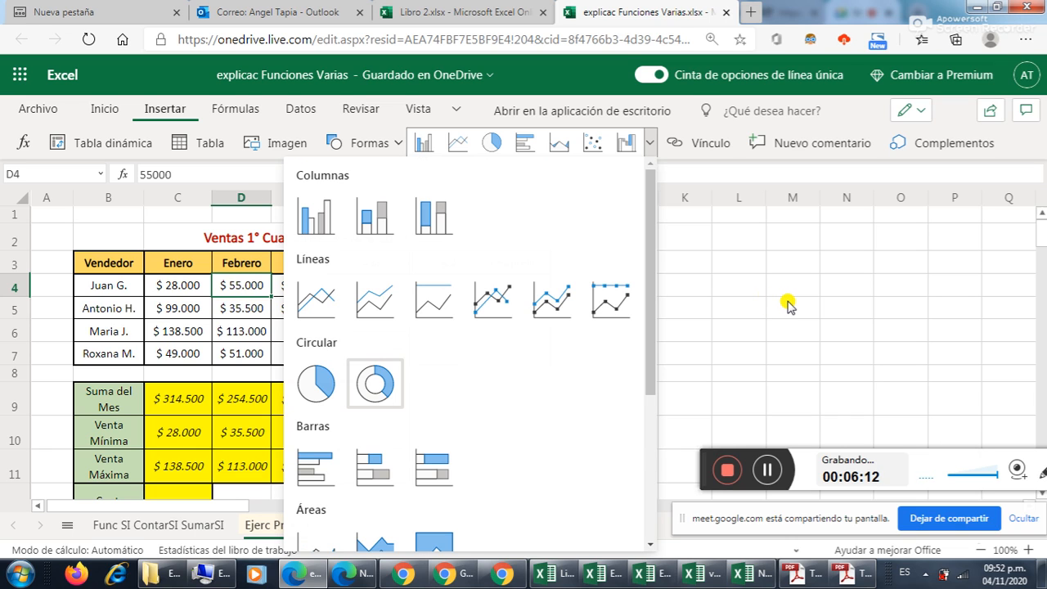
pyautogui.click(740, 298)
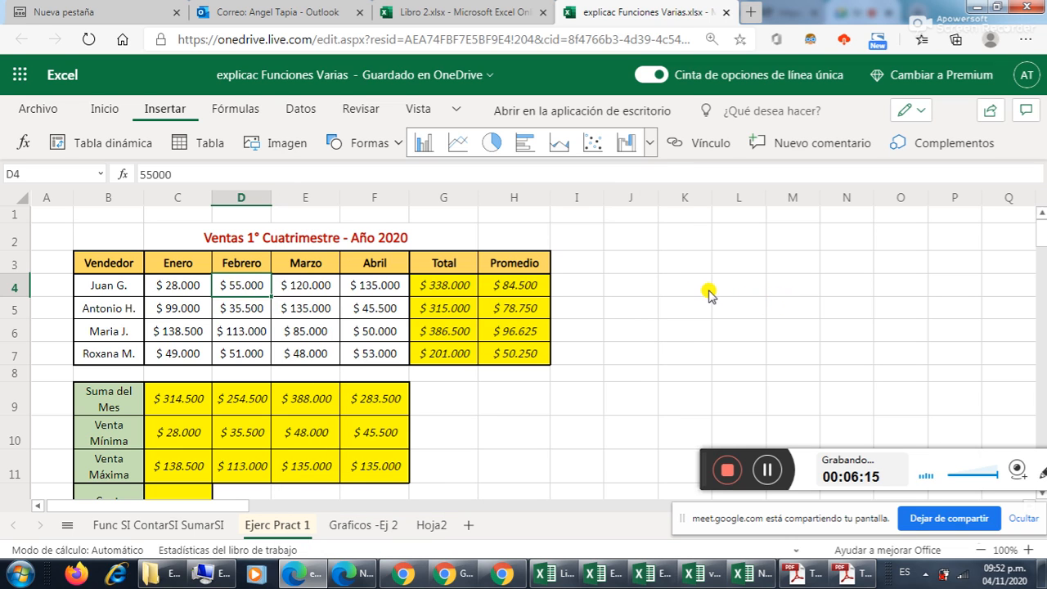
# Select the sales data in B3:F7, from the Vendedor header through the Abril column
pyautogui.click(627, 285)
pyautogui.click(422, 307)
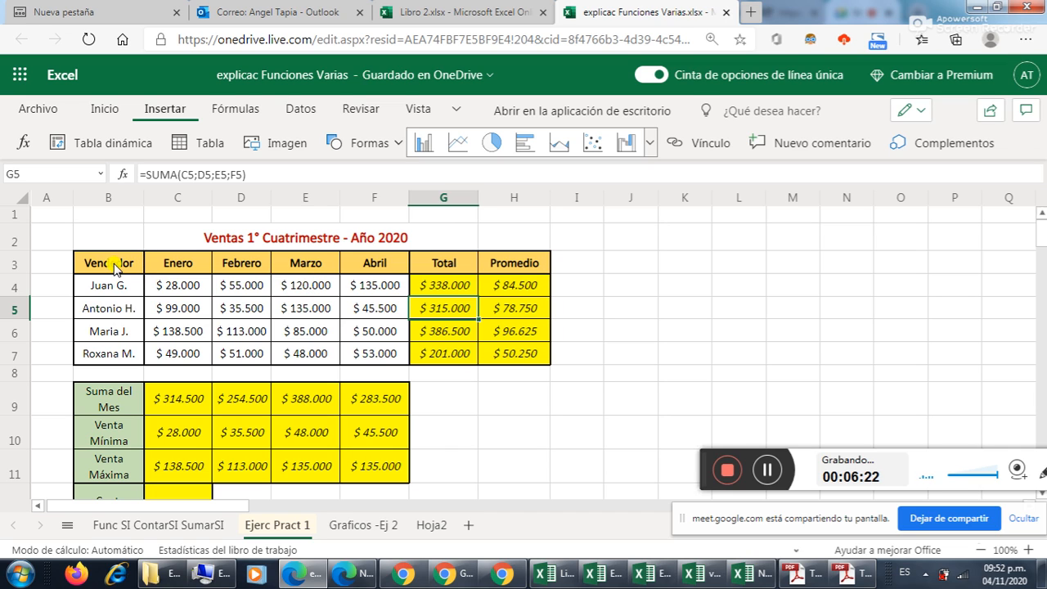
pyautogui.moveTo(106, 263); pyautogui.dragTo(384, 346)
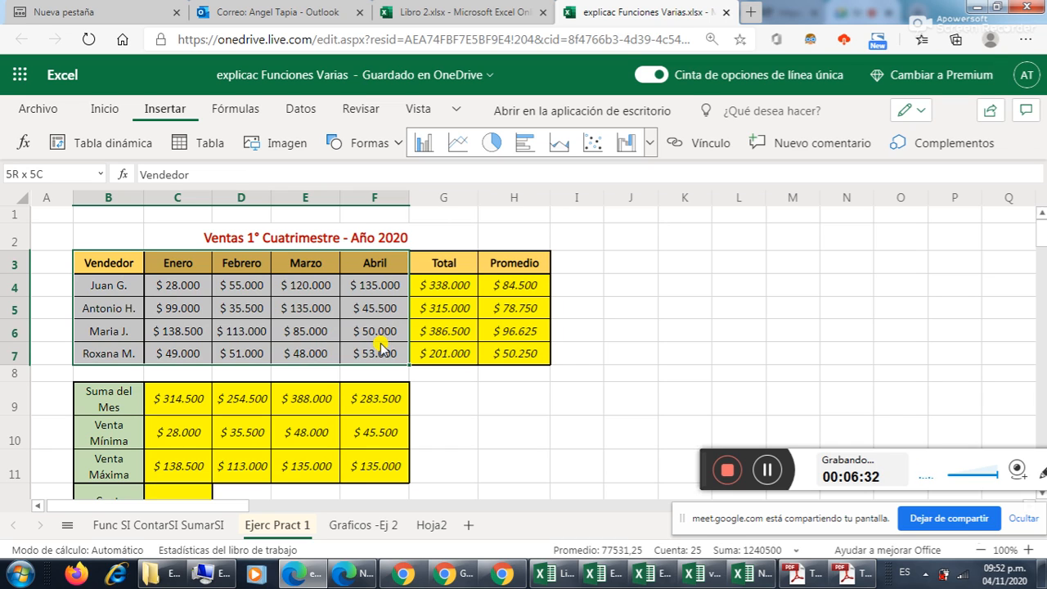
# Try inserting a clustered column chart from the empty range K3:P8 and delete the chart
pyautogui.moveTo(696, 261); pyautogui.dragTo(930, 374)
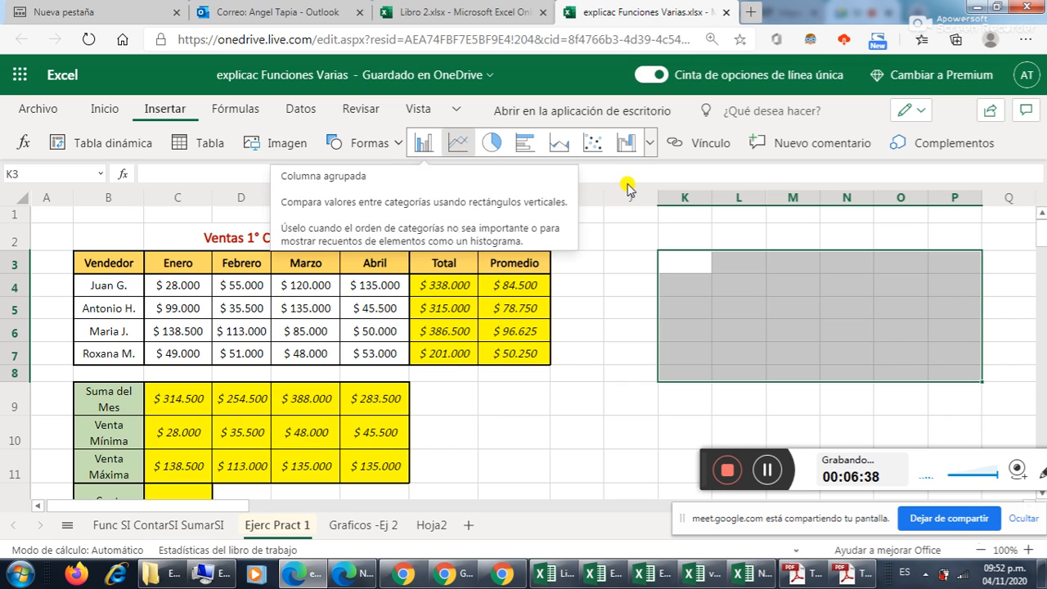
pyautogui.click(413, 146)
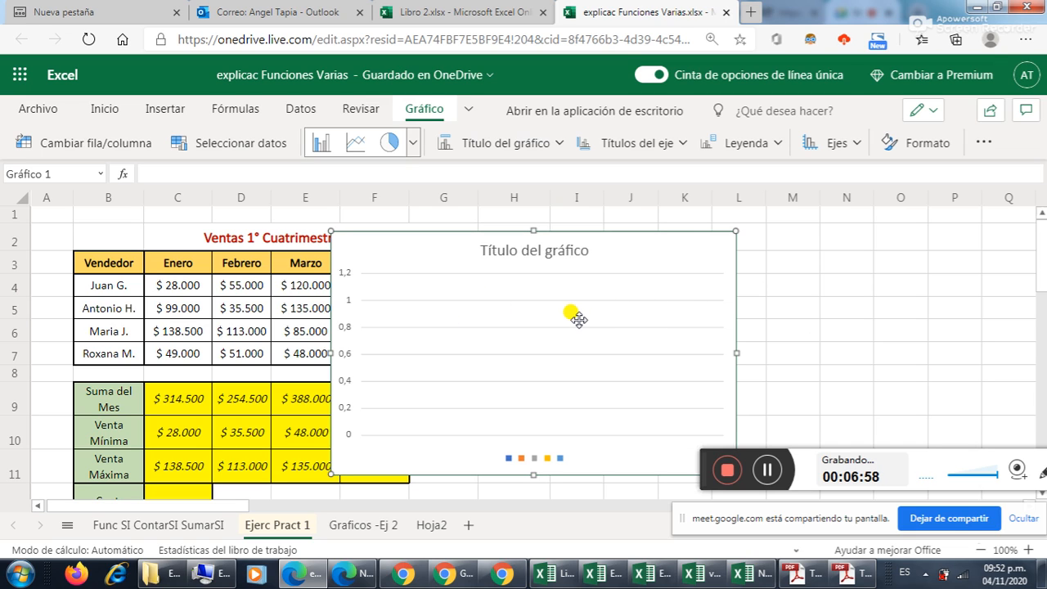
pyautogui.press('Delete')
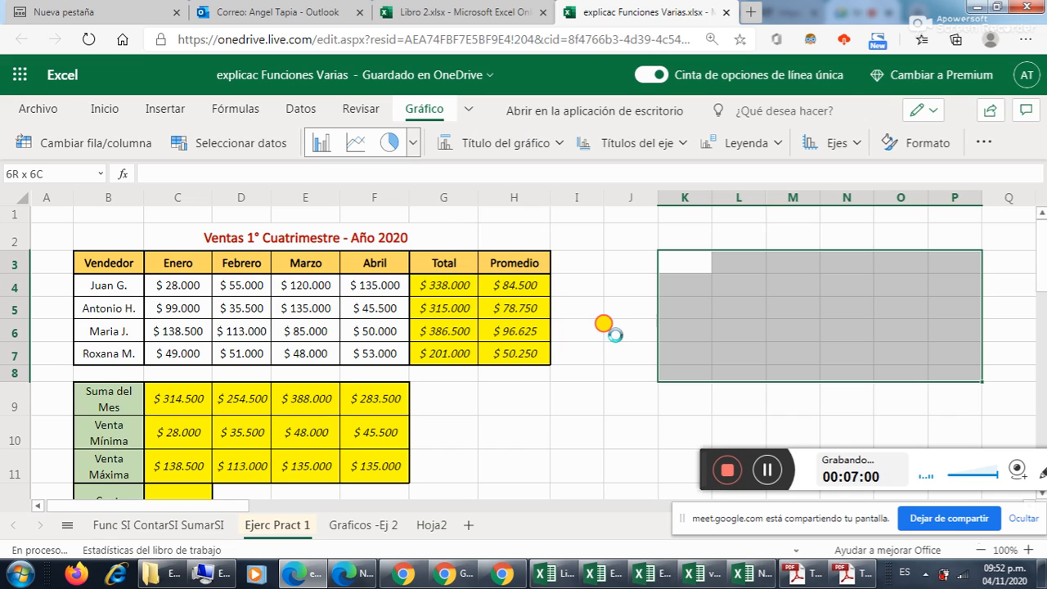
# Select the sales table from Vendedor through Abril, B3:F7, leaving out the Total and Promedio columns
pyautogui.click(364, 307)
pyautogui.moveTo(127, 266); pyautogui.dragTo(348, 324)
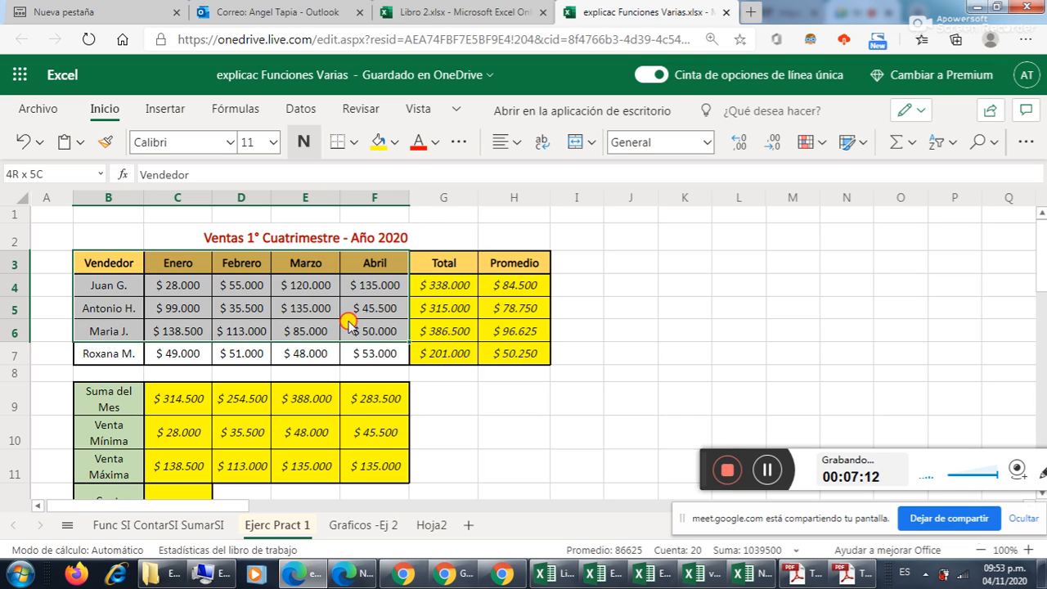
pyautogui.moveTo(353, 342); pyautogui.dragTo(349, 347)
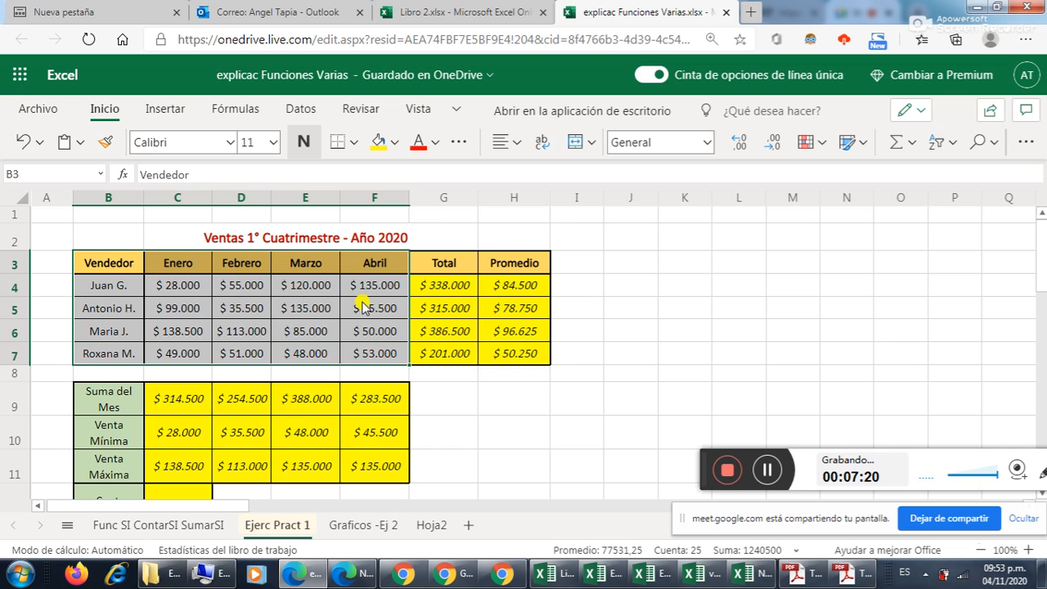
# Examine the whole table B3:H7 and the formulas in its Total and Promedio columns
pyautogui.click(315, 307)
pyautogui.moveTo(105, 262); pyautogui.dragTo(500, 358)
pyautogui.click(299, 317)
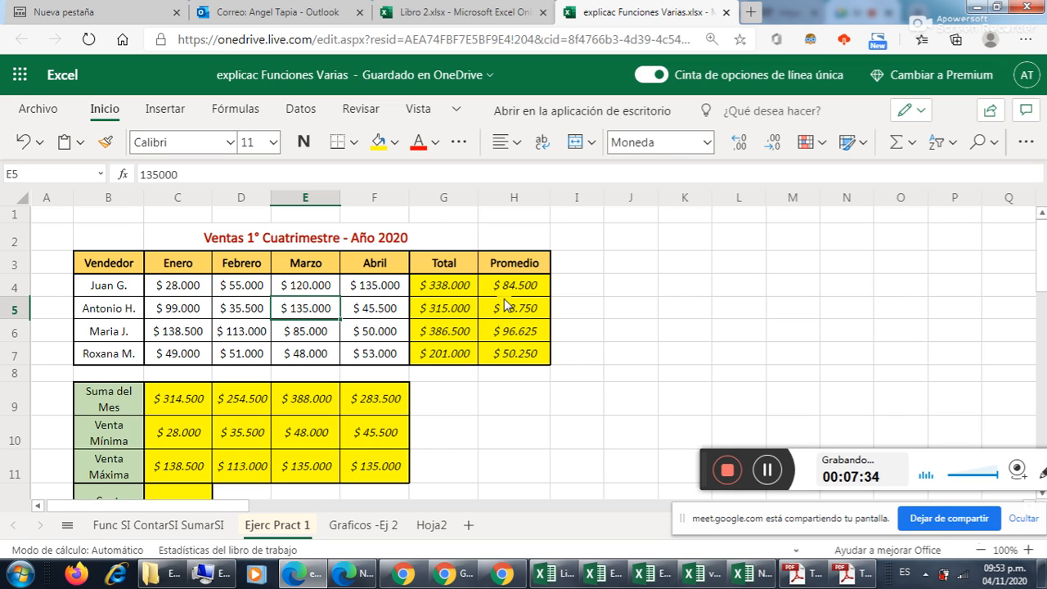
pyautogui.moveTo(446, 269); pyautogui.dragTo(520, 353)
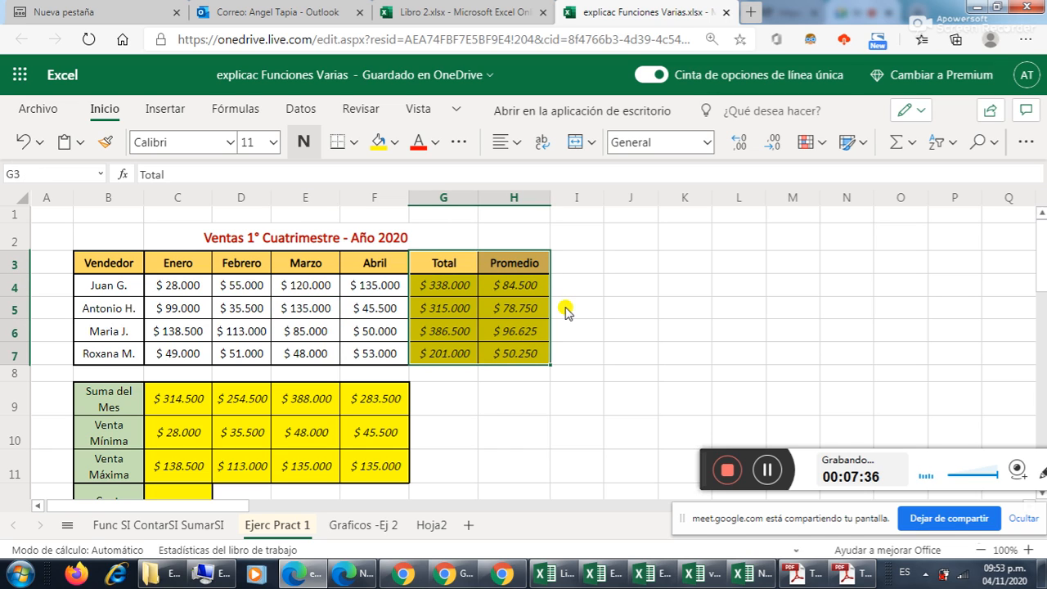
pyautogui.click(605, 292)
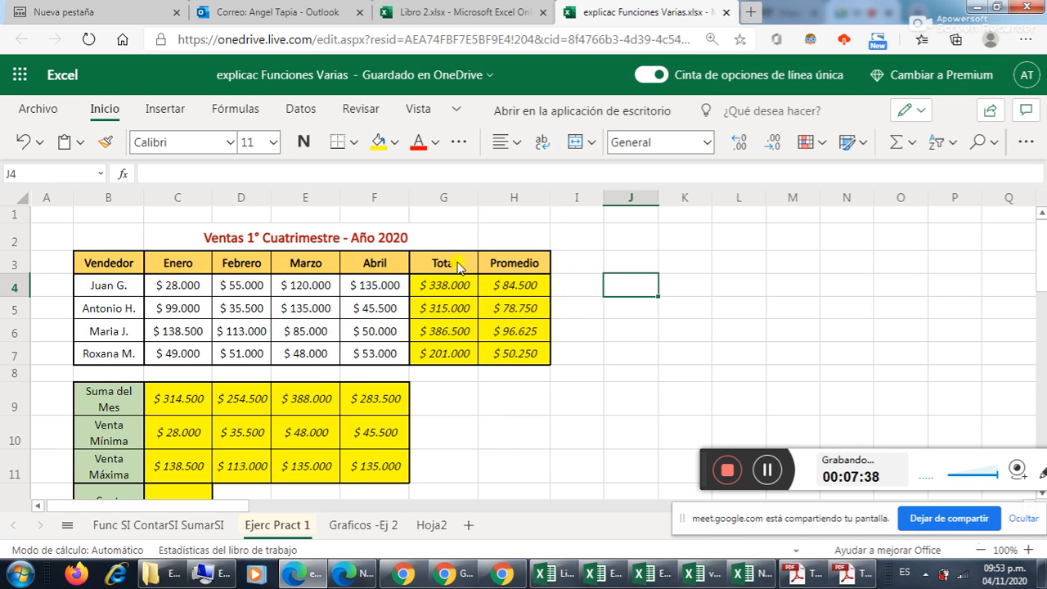
pyautogui.moveTo(458, 267); pyautogui.dragTo(453, 357)
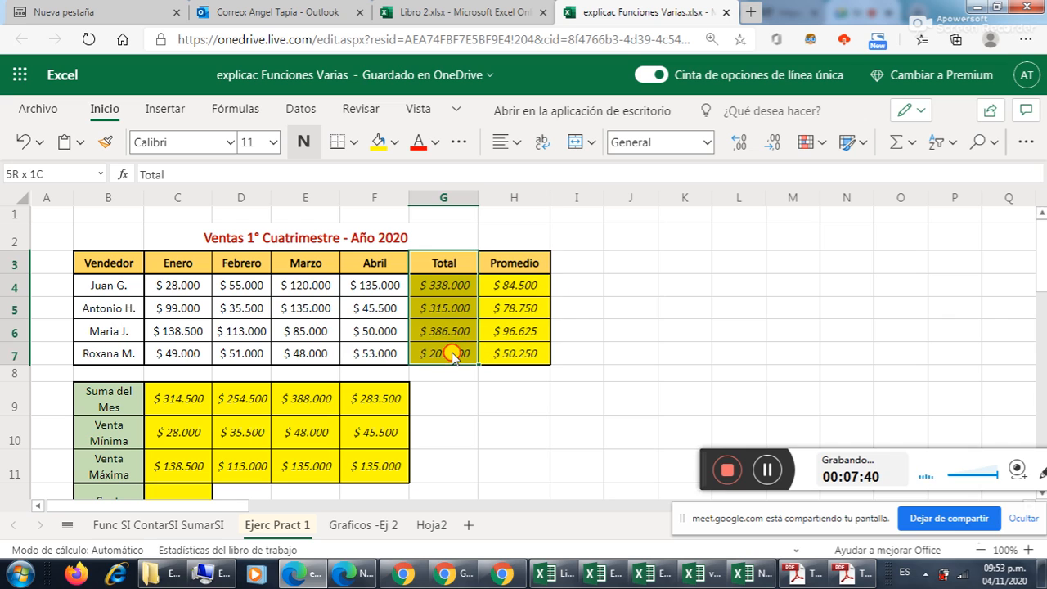
pyautogui.click(553, 308)
pyautogui.click(461, 284)
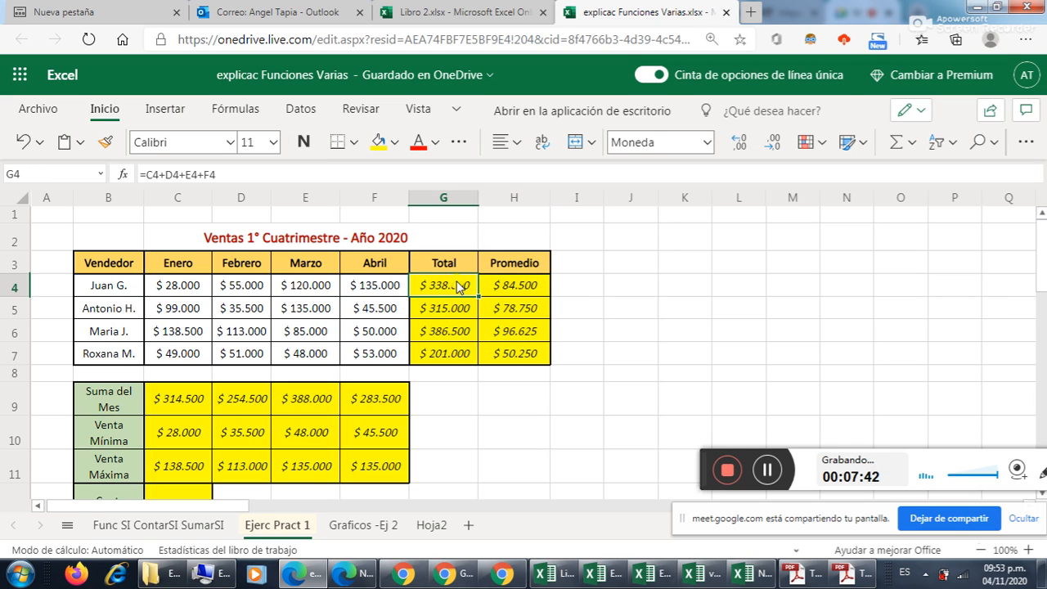
pyautogui.click(516, 287)
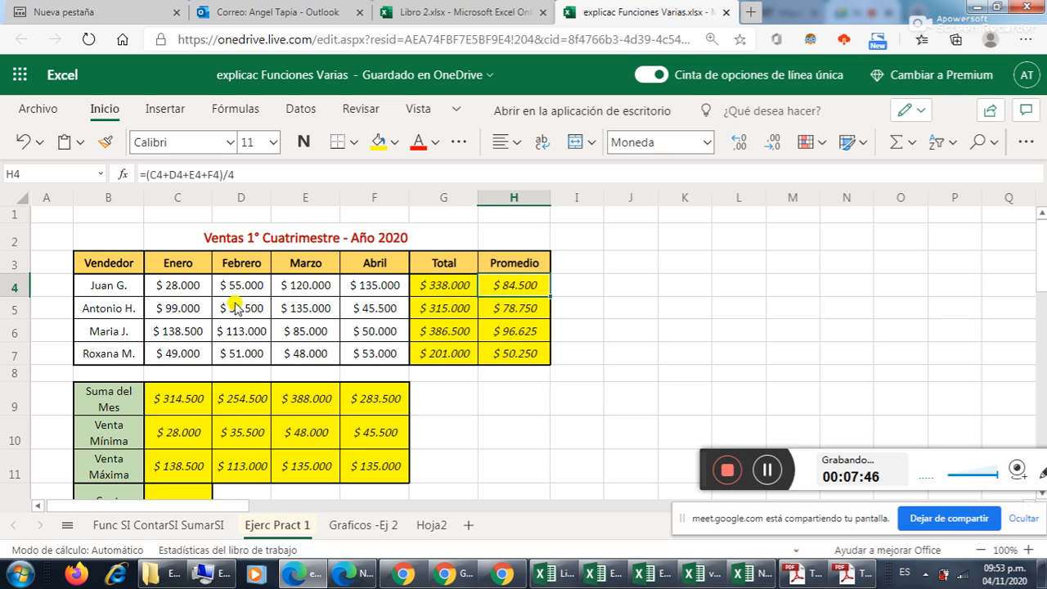
pyautogui.click(431, 333)
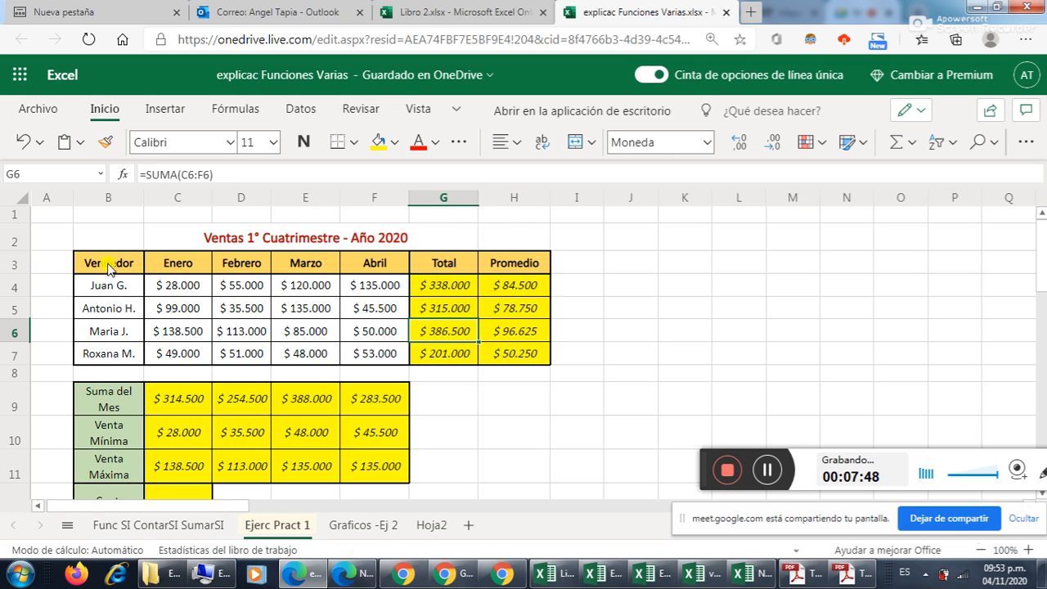
pyautogui.moveTo(109, 268); pyautogui.dragTo(504, 349)
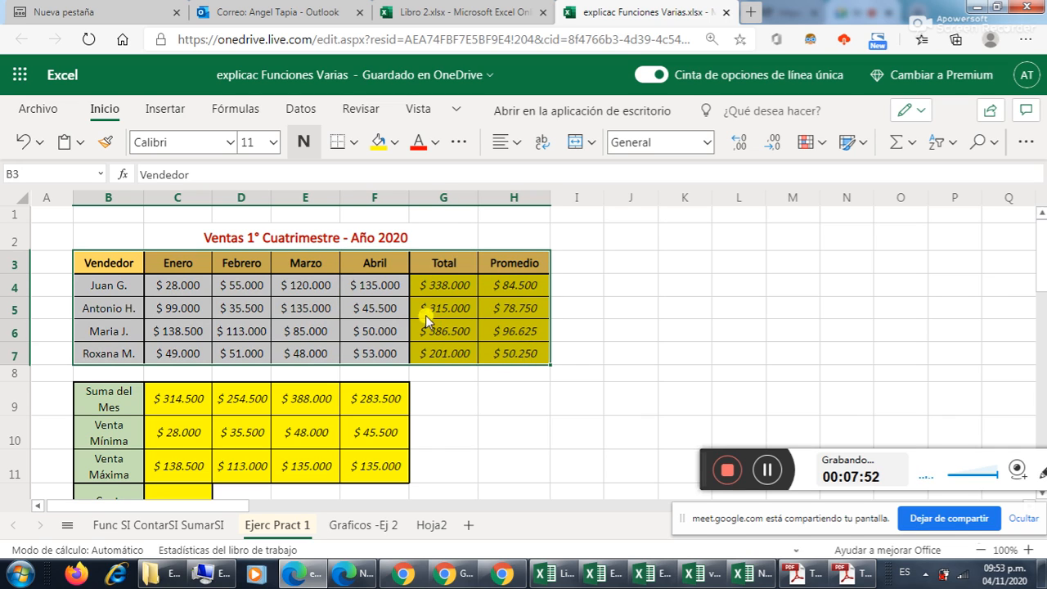
# Insert a clustered column chart from the vendors' January to April sales in B3:F7
pyautogui.click(217, 269)
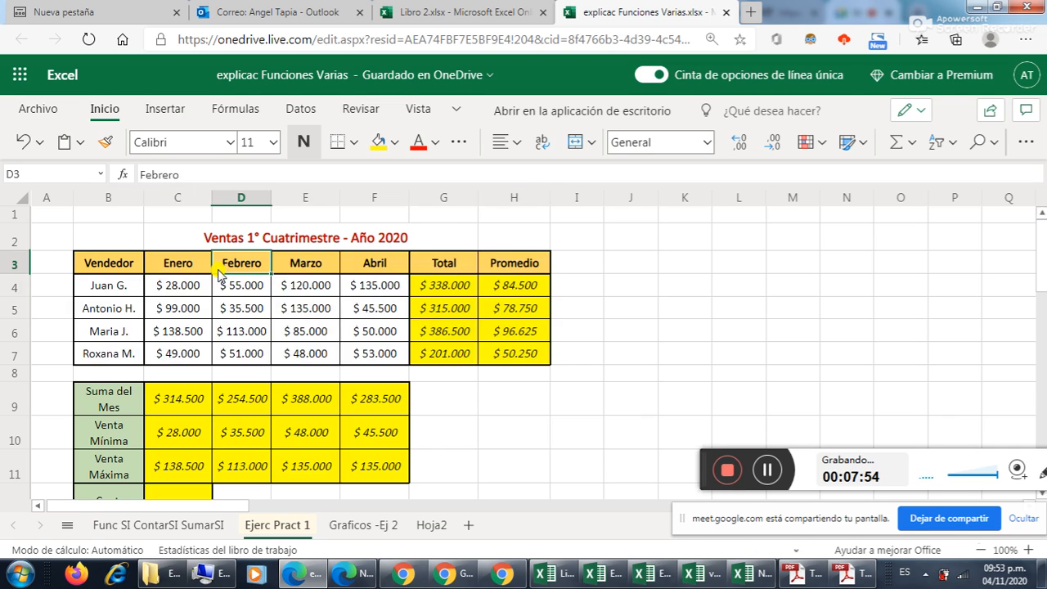
pyautogui.click(104, 263)
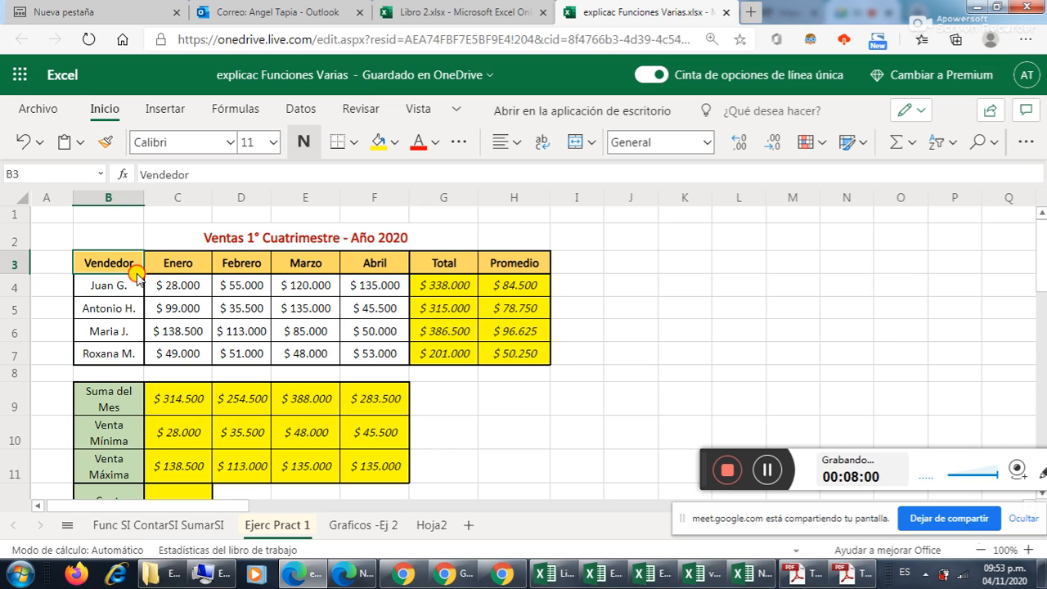
pyautogui.moveTo(137, 275); pyautogui.dragTo(370, 350)
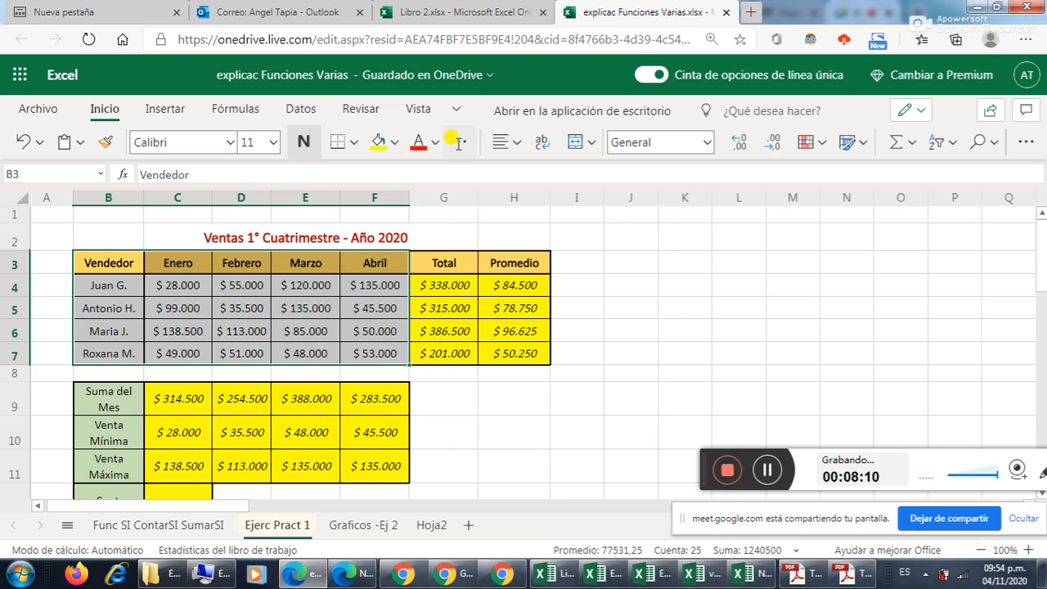
pyautogui.click(172, 110)
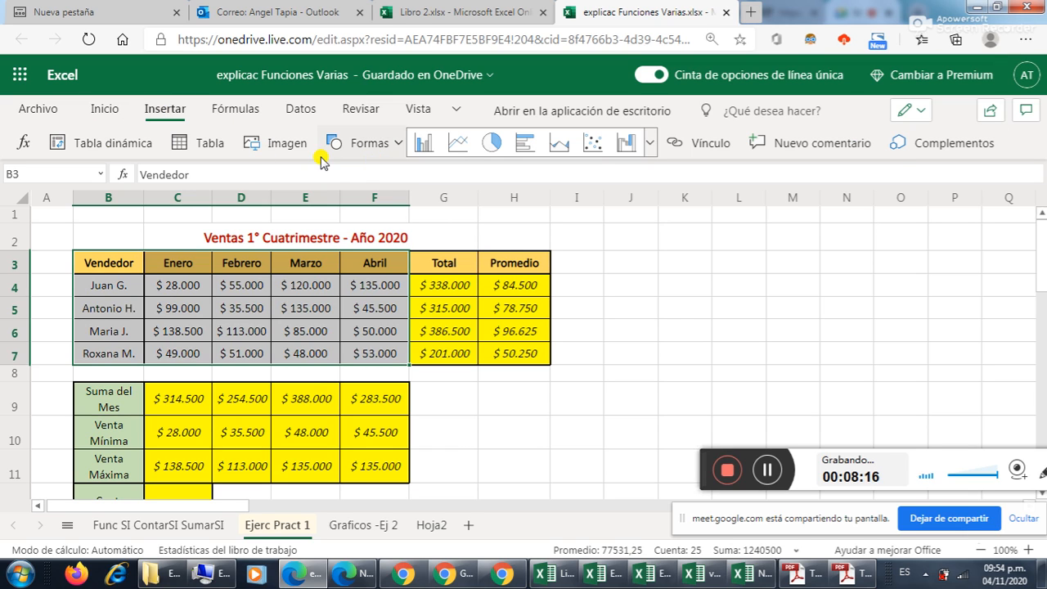
pyautogui.click(652, 146)
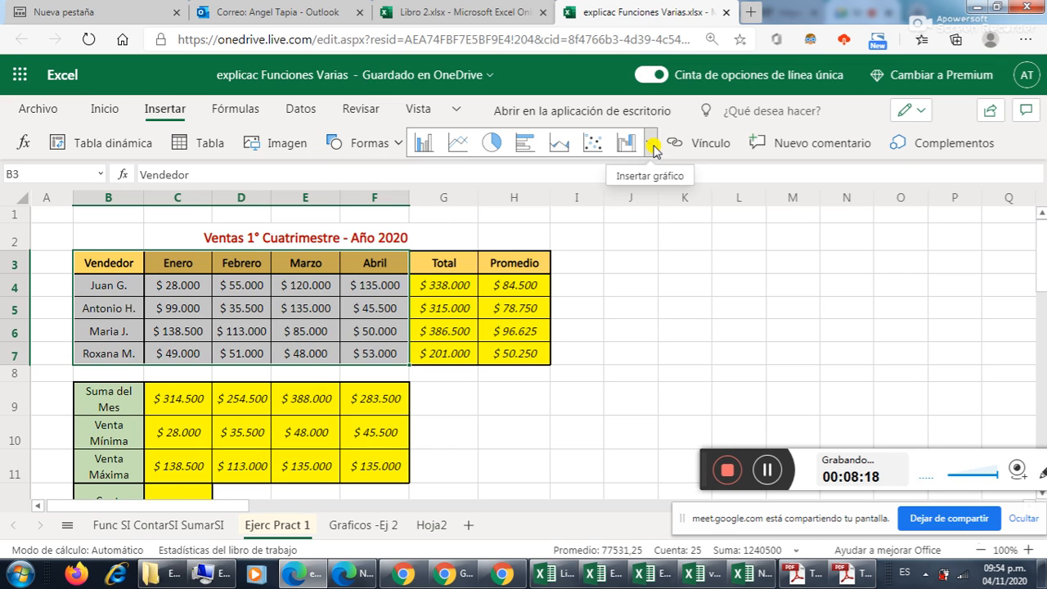
pyautogui.click(653, 145)
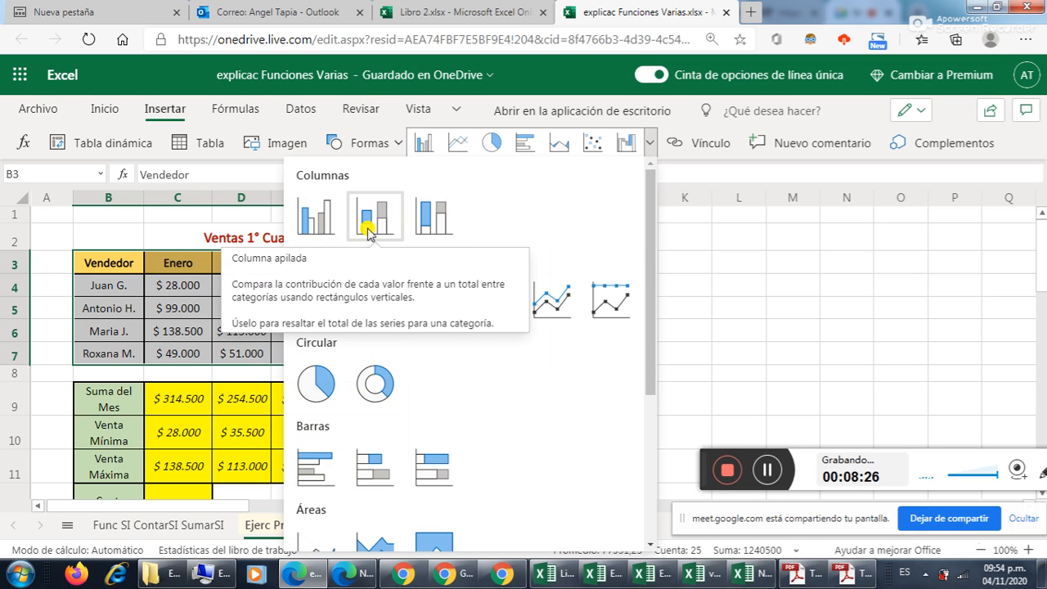
pyautogui.click(314, 217)
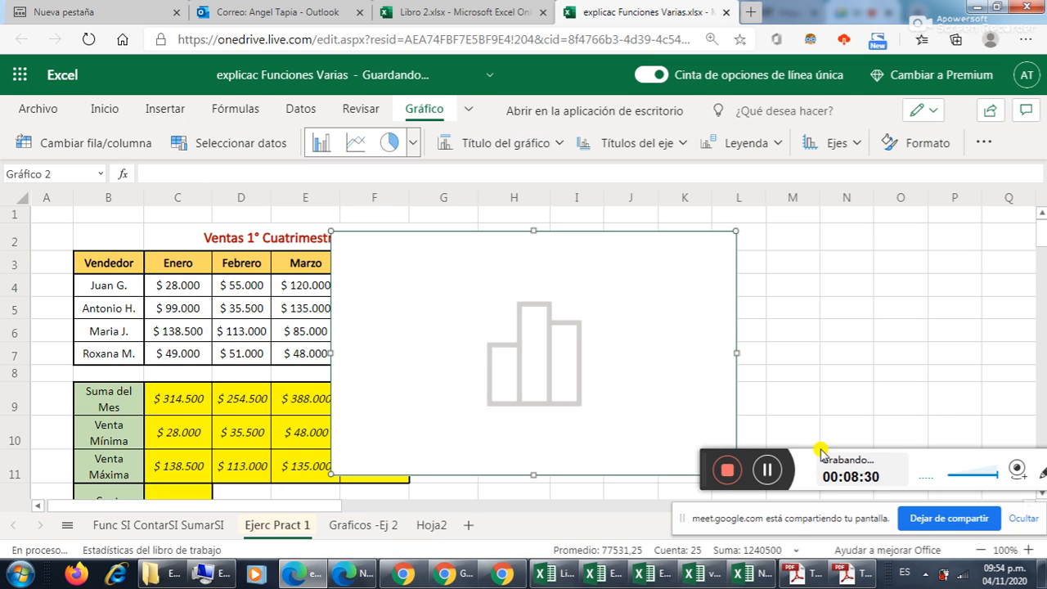
# Move the chart to the empty area beside the Promedio column, over columns I to P
pyautogui.moveTo(704, 452); pyautogui.dragTo(633, 517)
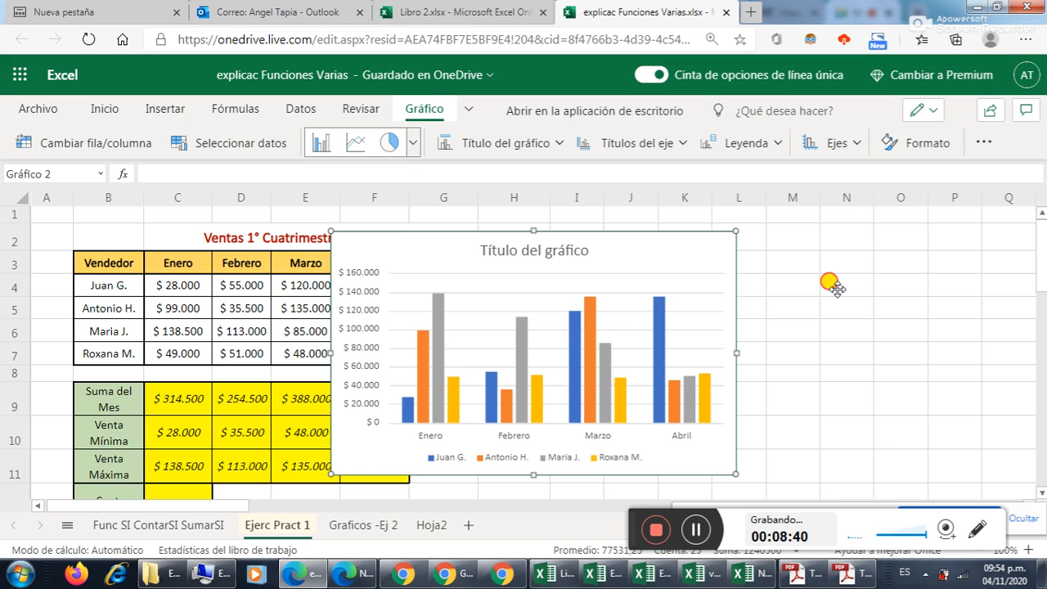
pyautogui.moveTo(834, 286); pyautogui.dragTo(970, 287)
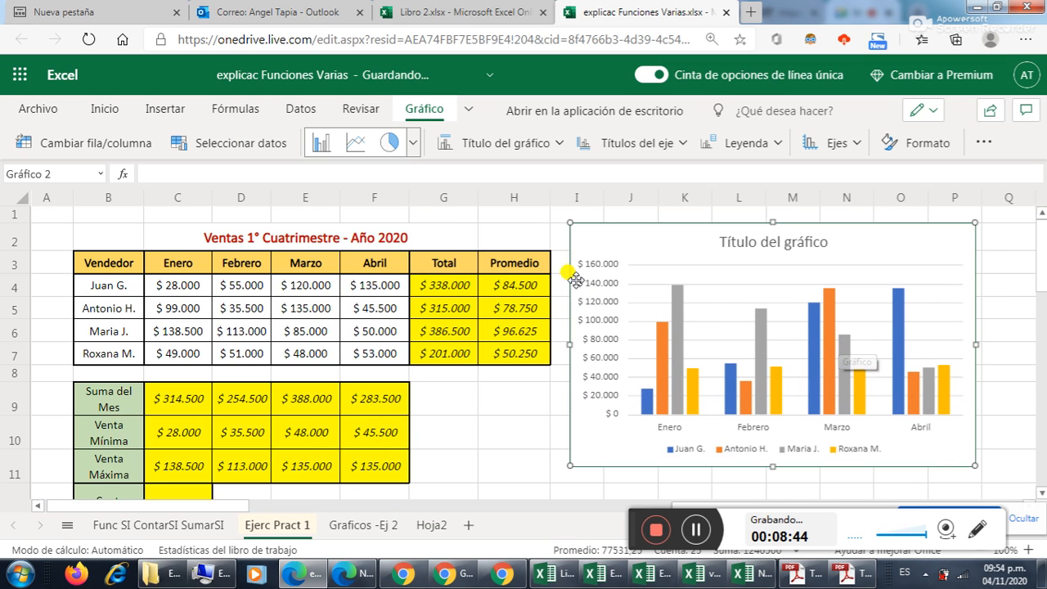
pyautogui.moveTo(570, 273); pyautogui.dragTo(352, 278)
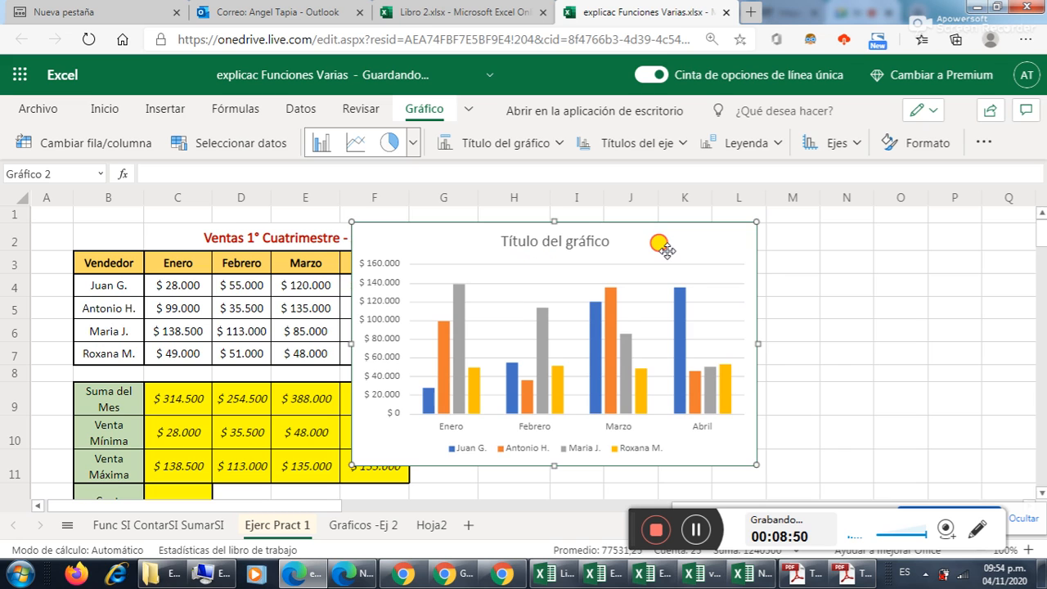
pyautogui.moveTo(665, 249); pyautogui.dragTo(878, 252)
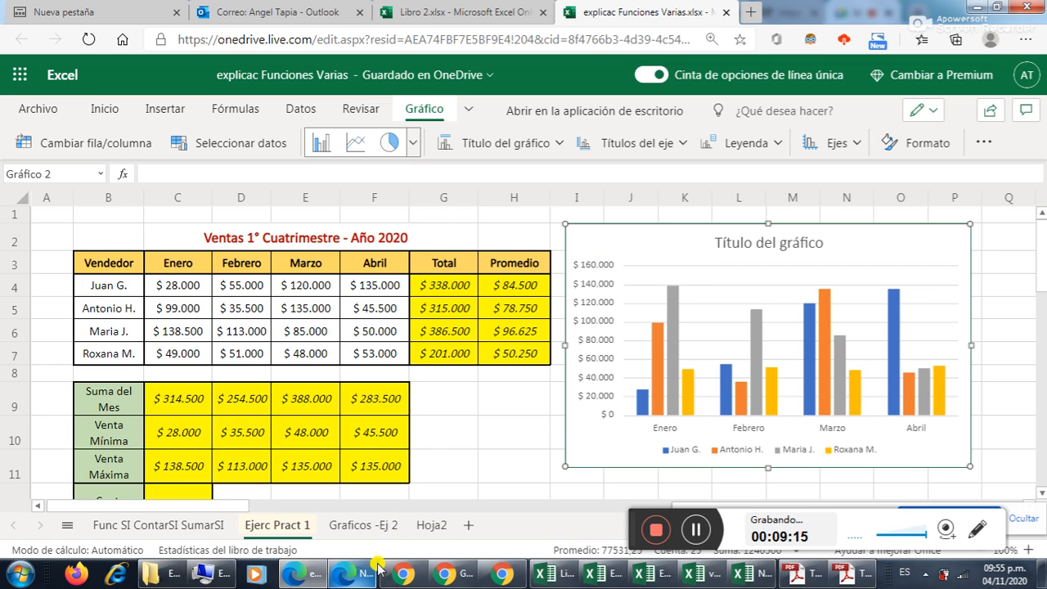
# Check the Google Meet call window, return to the Excel workbook and dismiss the screen-sharing notification
pyautogui.click(403, 572)
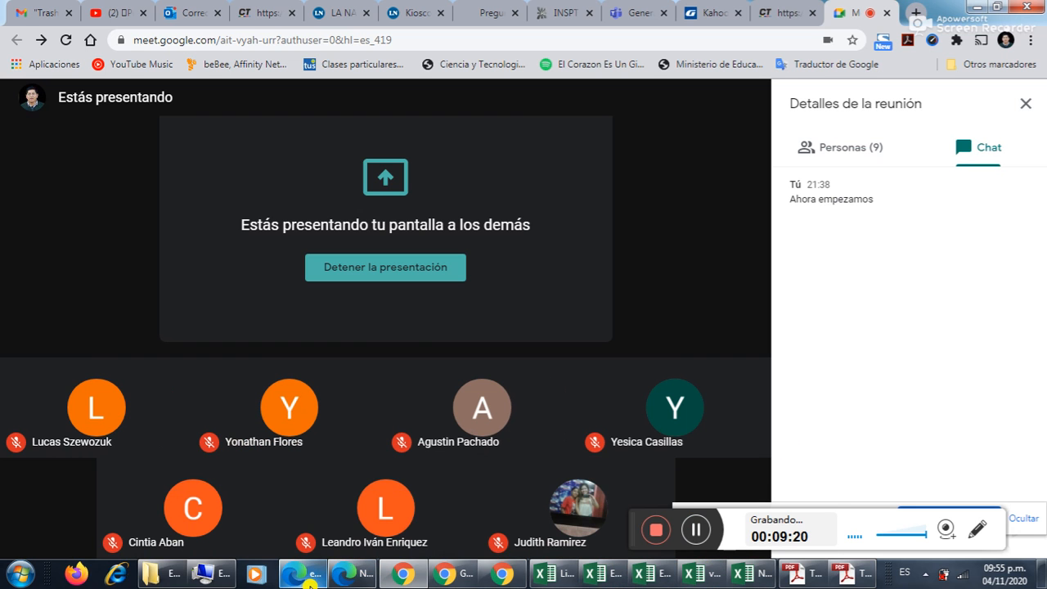
pyautogui.click(671, 575)
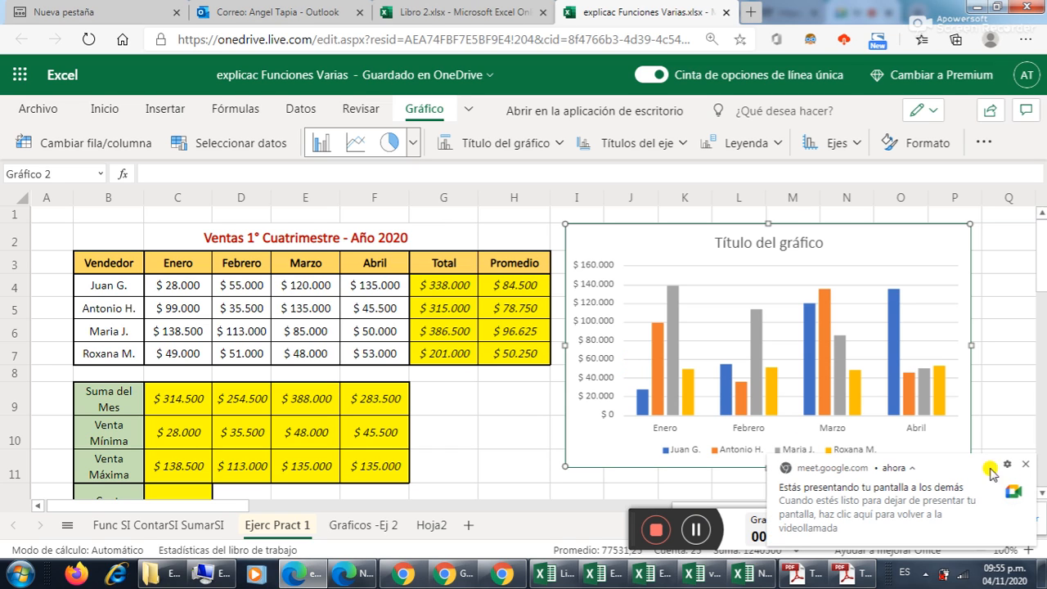
pyautogui.click(1023, 463)
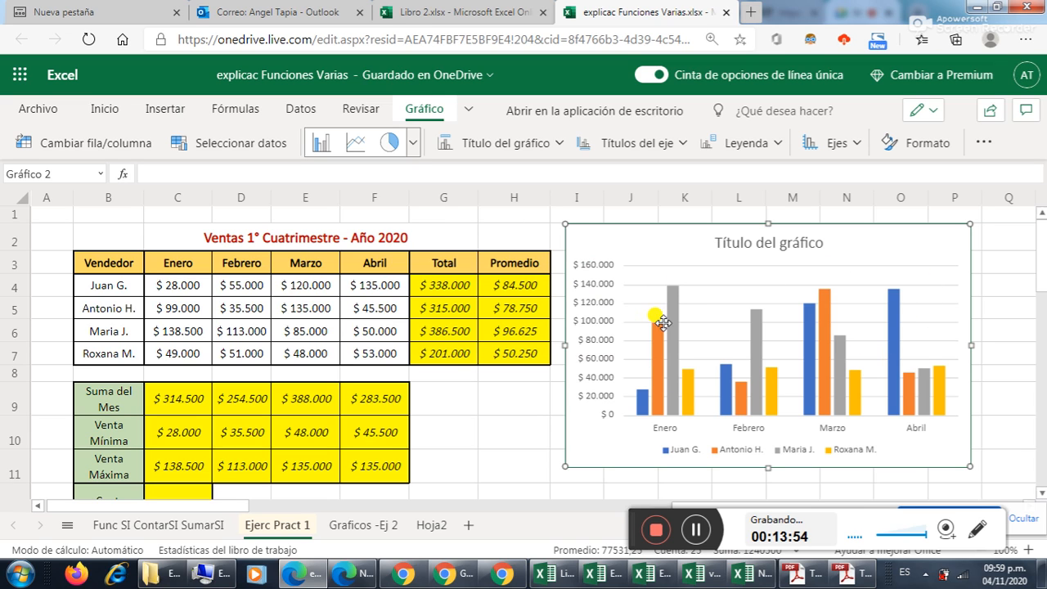
# Set the first vendor's April sales in F4 to 10000
pyautogui.click(379, 284)
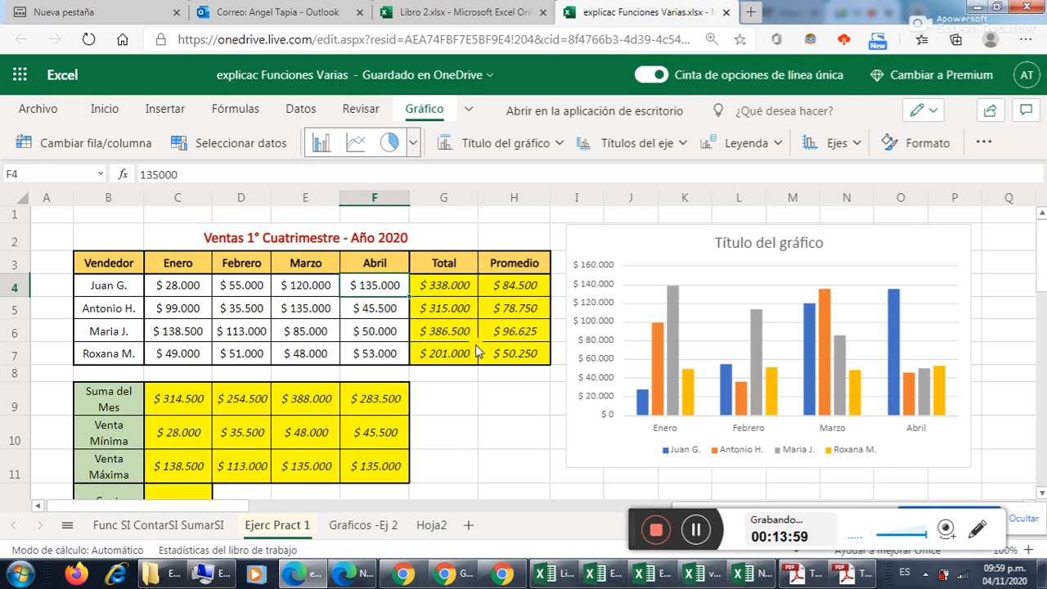
pyautogui.click(708, 333)
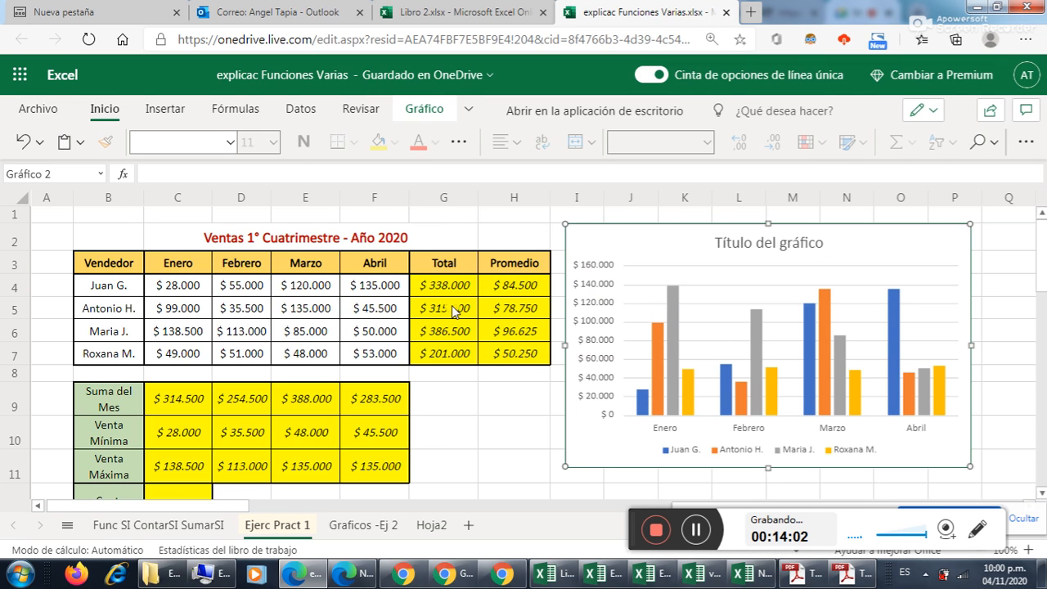
pyautogui.click(395, 286)
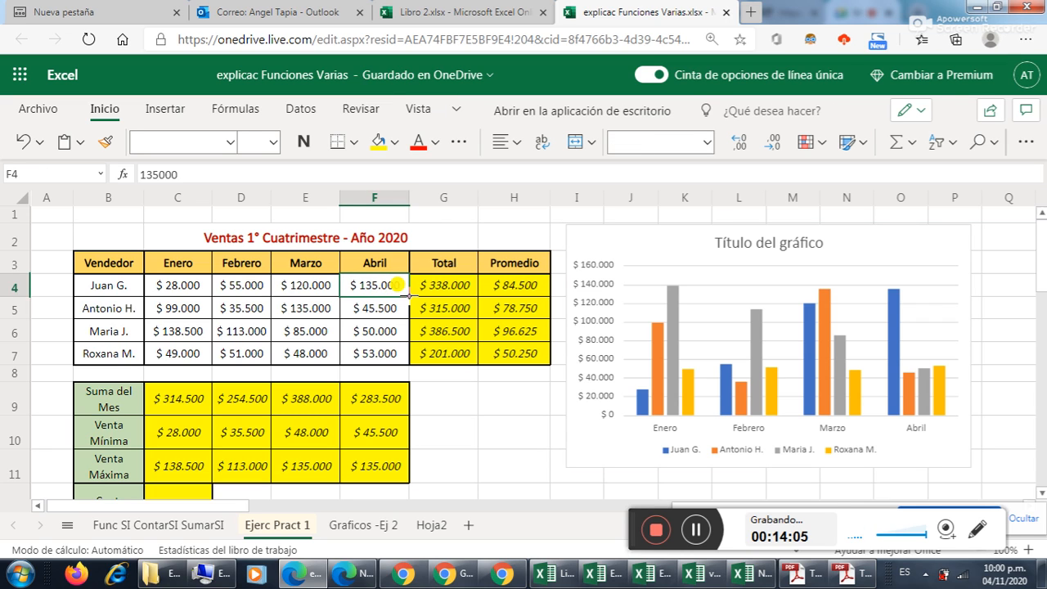
pyautogui.moveTo(347, 315); pyautogui.dragTo(370, 325)
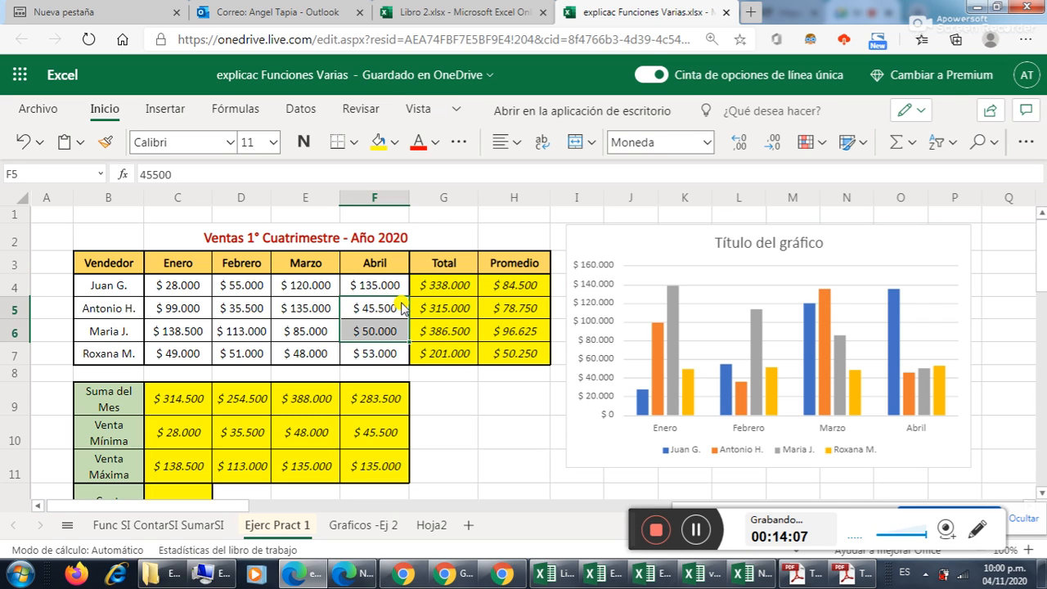
pyautogui.click(398, 287)
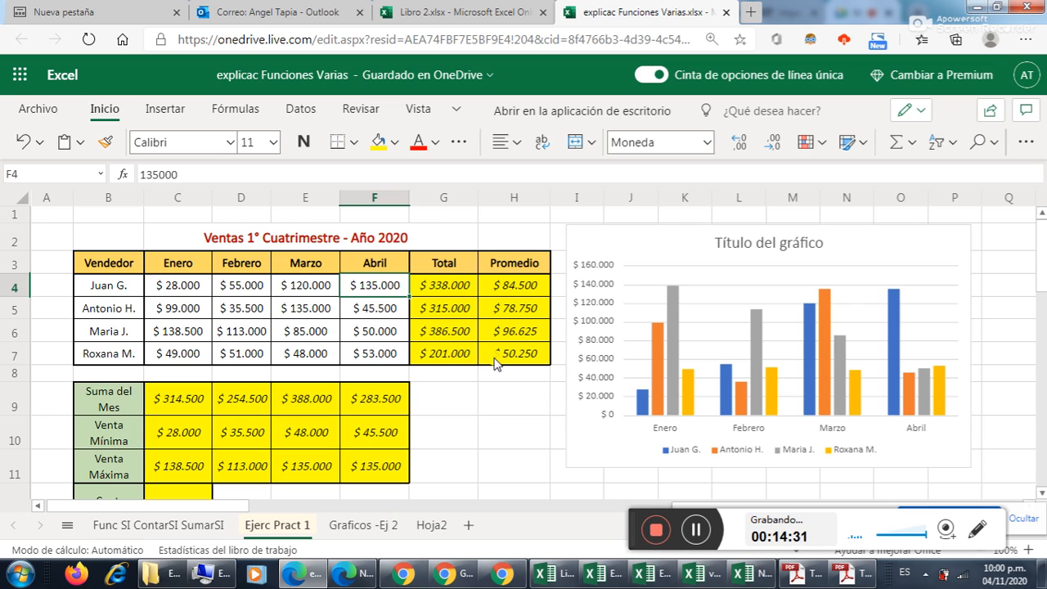
pyautogui.write('10.0')
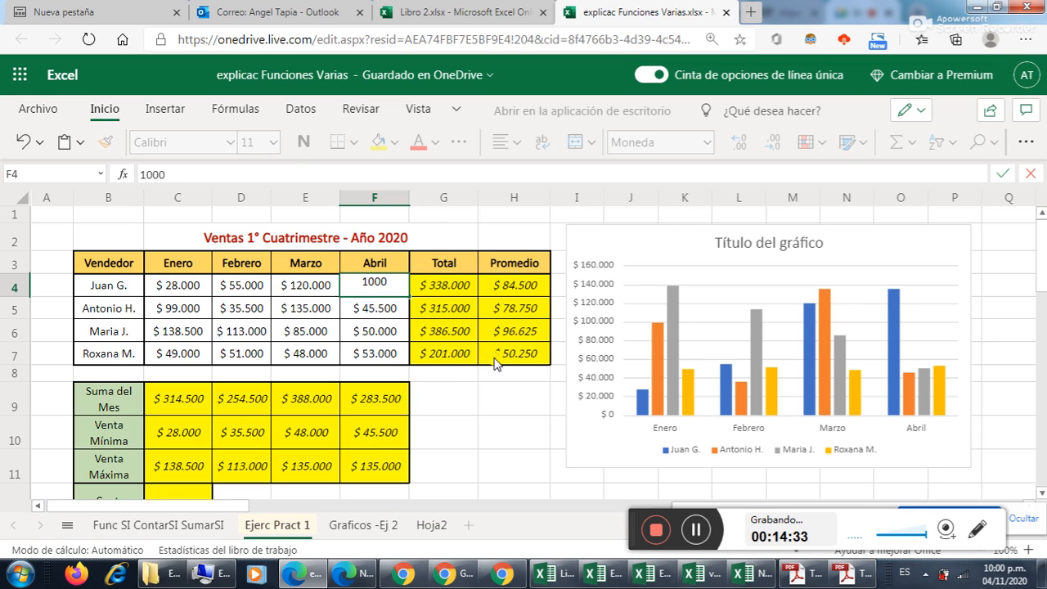
pyautogui.write('00')
pyautogui.press('Return')
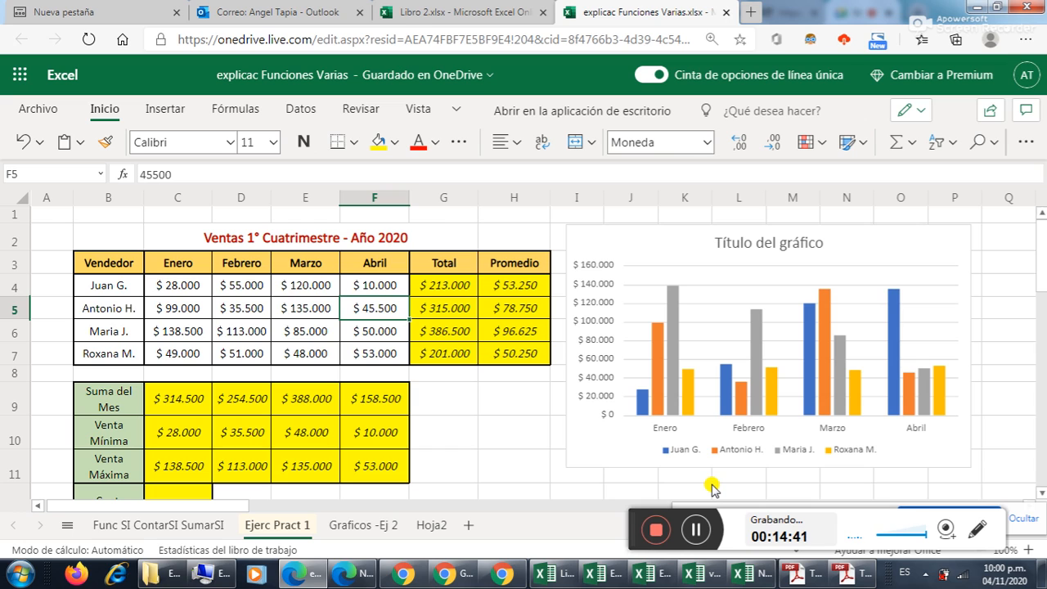
# Compare the chart's April columns with the sales values in the table, especially the one in F4
pyautogui.click(624, 407)
pyautogui.click(536, 445)
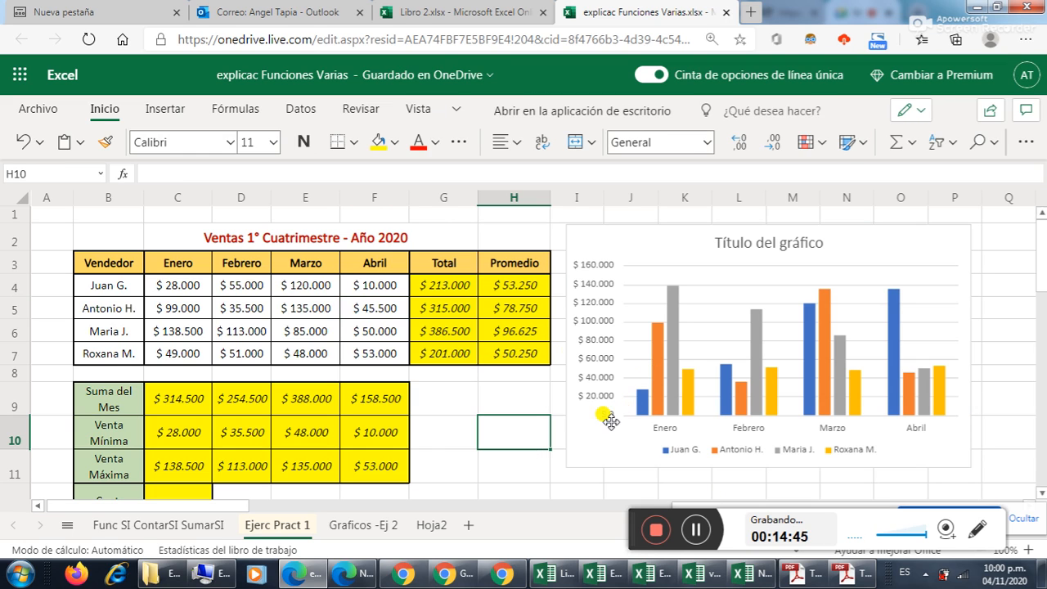
pyautogui.moveTo(396, 301); pyautogui.dragTo(396, 293)
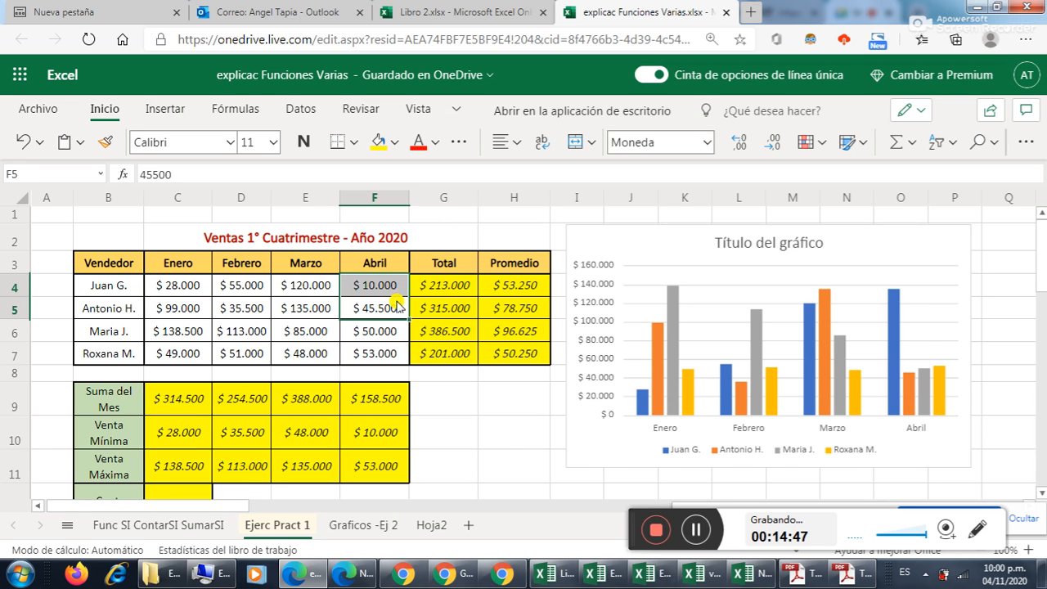
pyautogui.click(424, 353)
pyautogui.scroll(-1, 584, 362)
pyautogui.scroll(1, 584, 362)
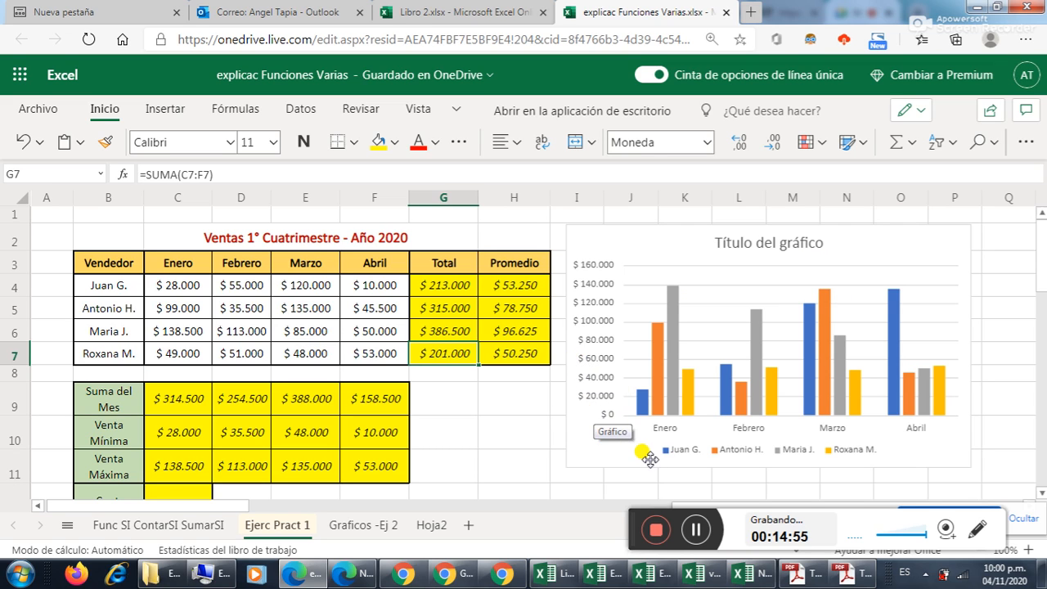
pyautogui.click(381, 286)
pyautogui.scroll(-2, 393, 315)
pyautogui.scroll(2, 398, 319)
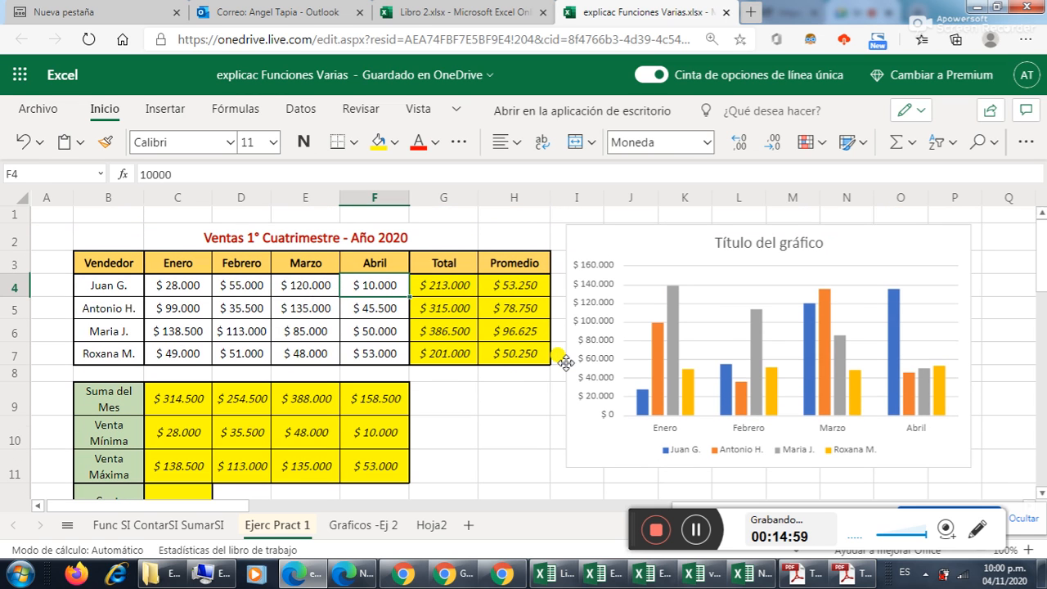
# Restore the first vendor's April sales in F4 to 135000
pyautogui.click(586, 361)
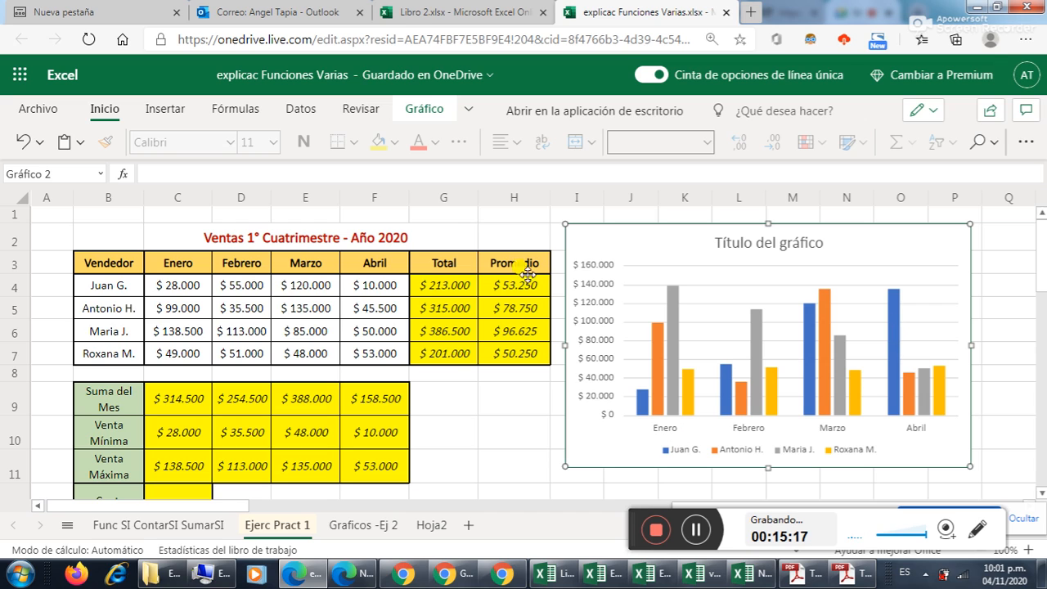
pyautogui.click(379, 287)
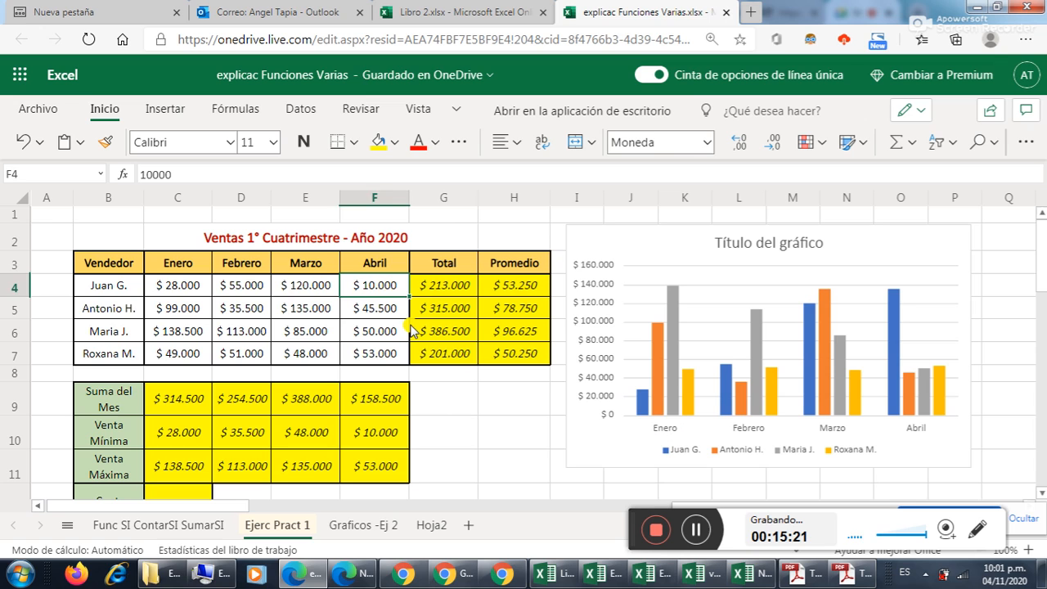
pyautogui.click(411, 330)
pyautogui.click(687, 532)
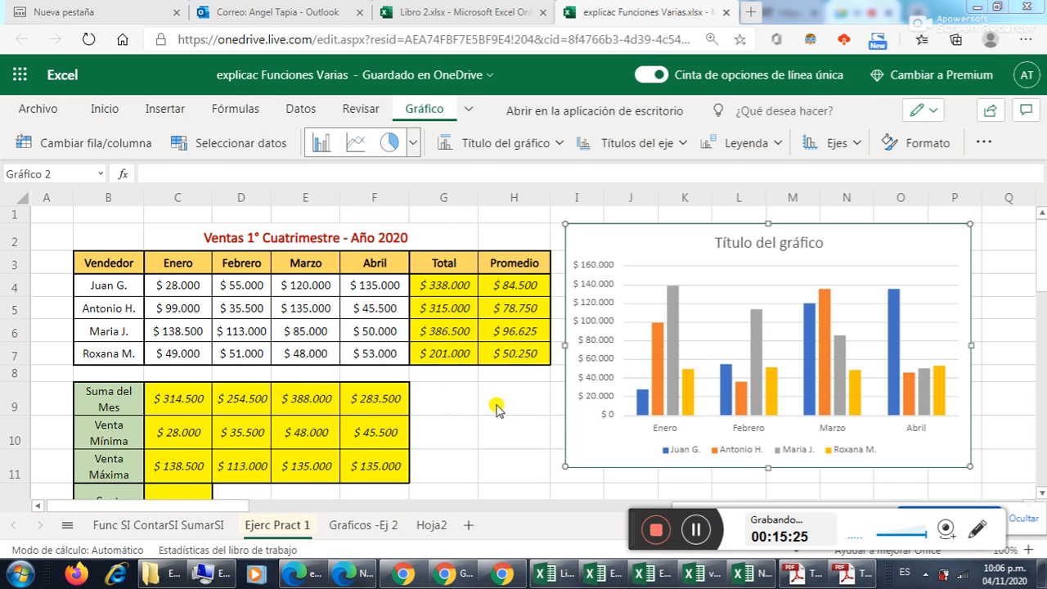
# Select table cells and the chart alternately to check when the chart tools are available
pyautogui.click(201, 292)
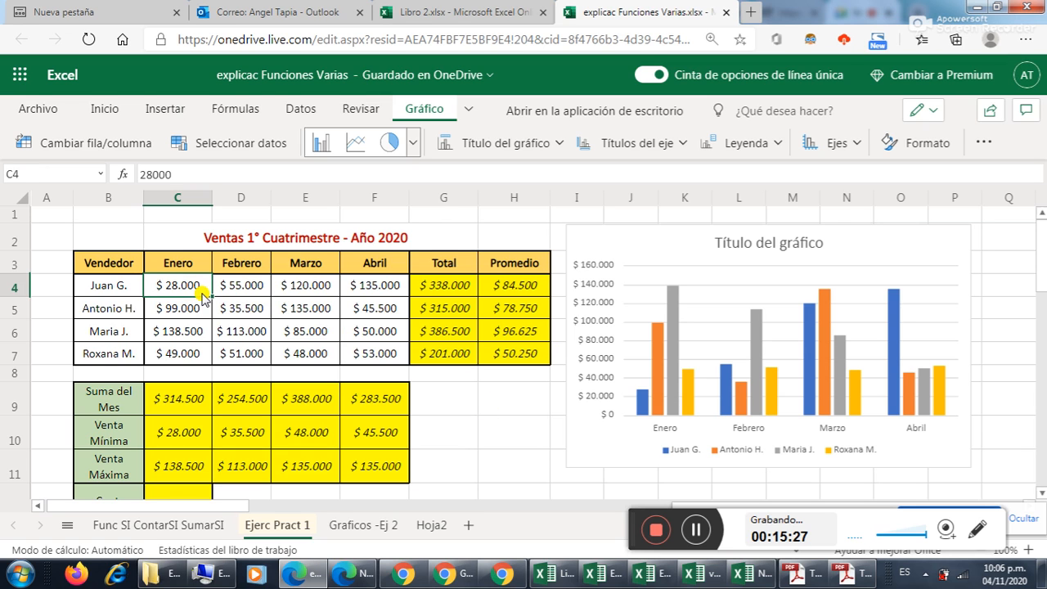
pyautogui.click(517, 351)
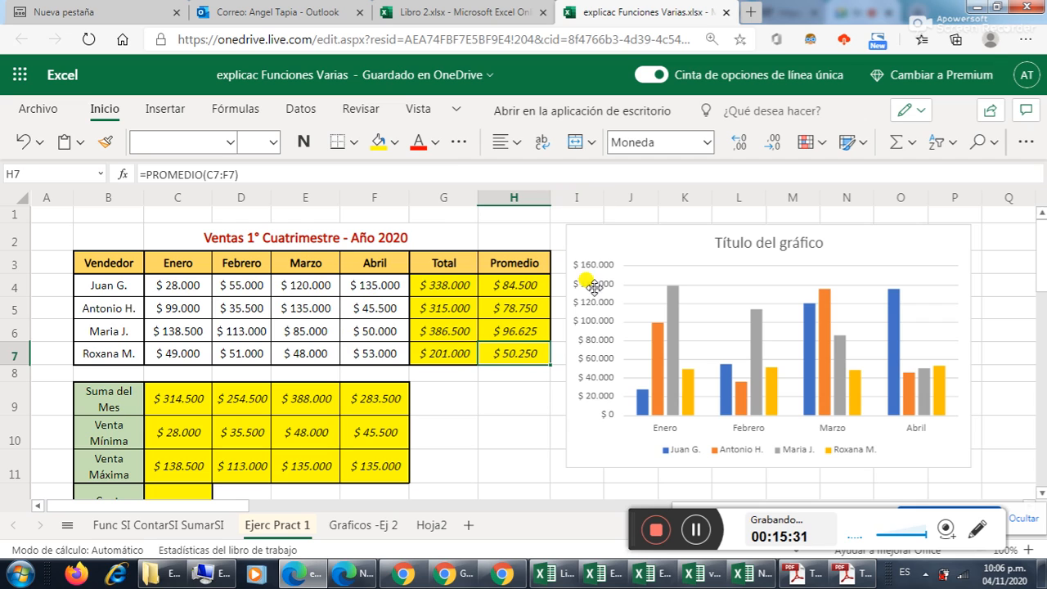
pyautogui.click(597, 247)
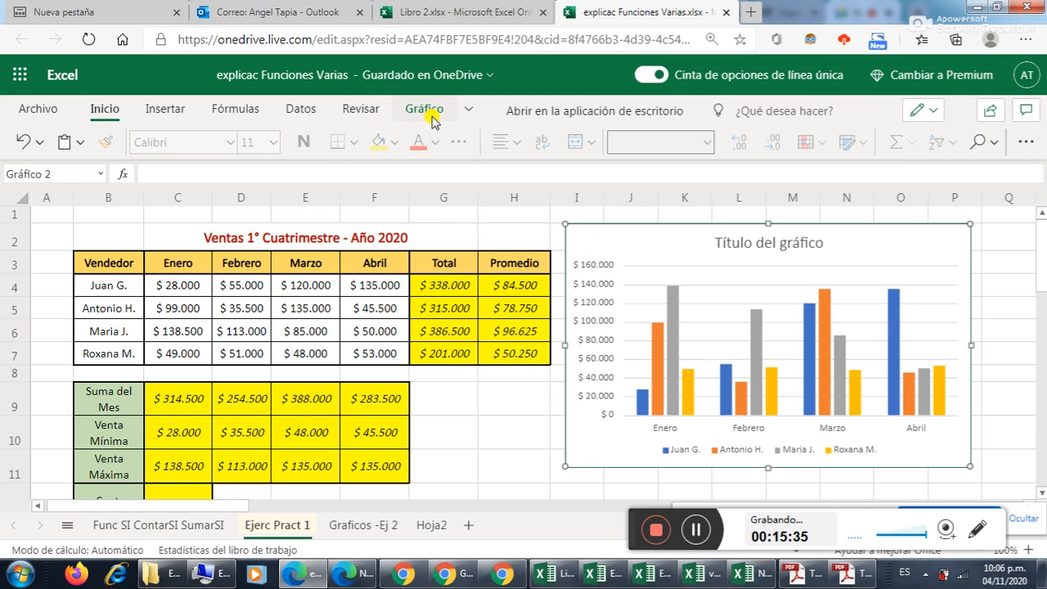
pyautogui.click(431, 111)
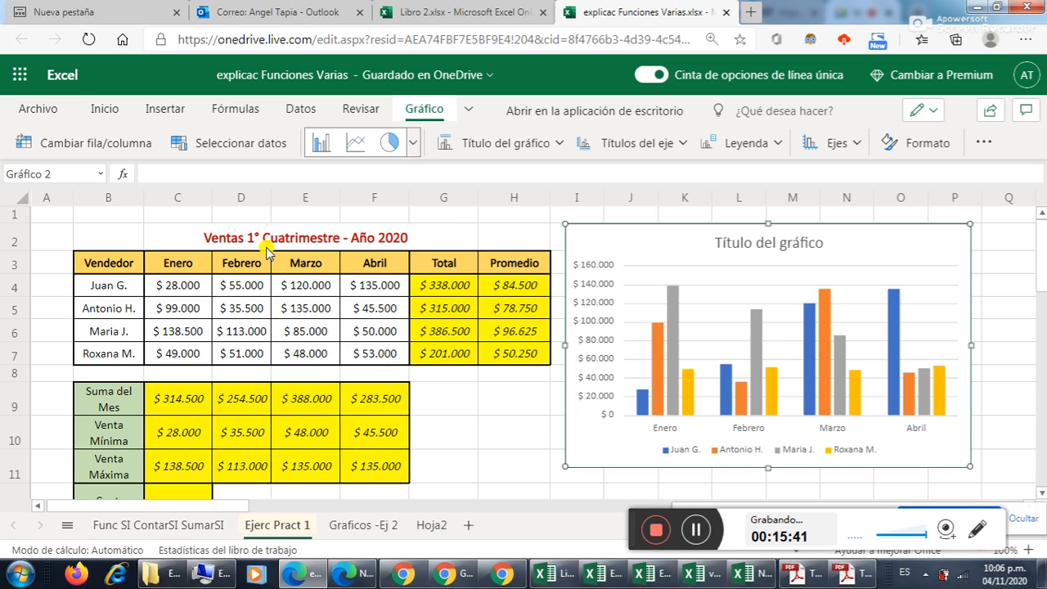
pyautogui.click(117, 265)
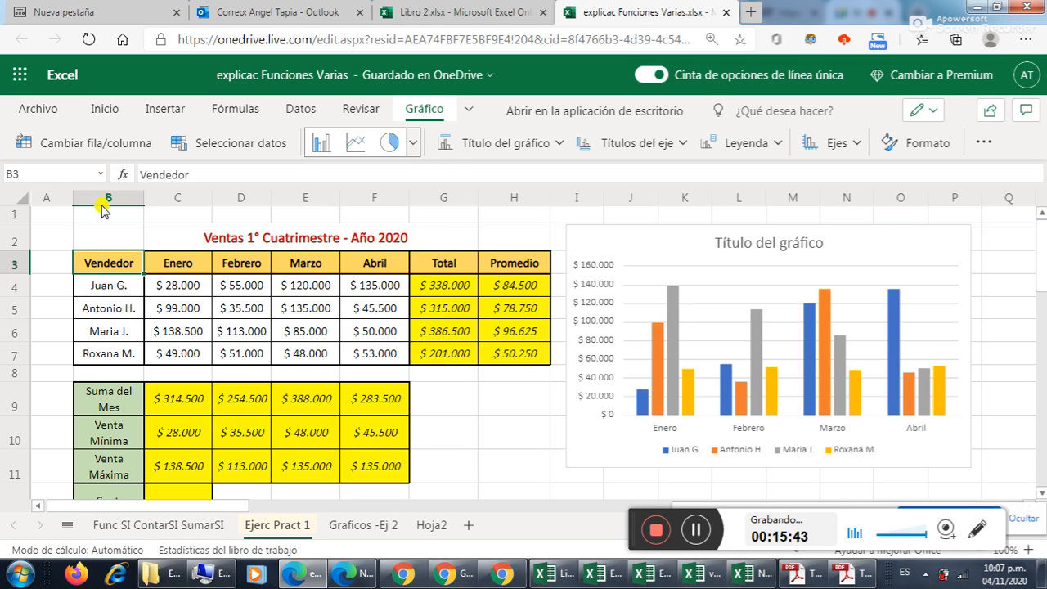
pyautogui.click(444, 376)
pyautogui.click(347, 331)
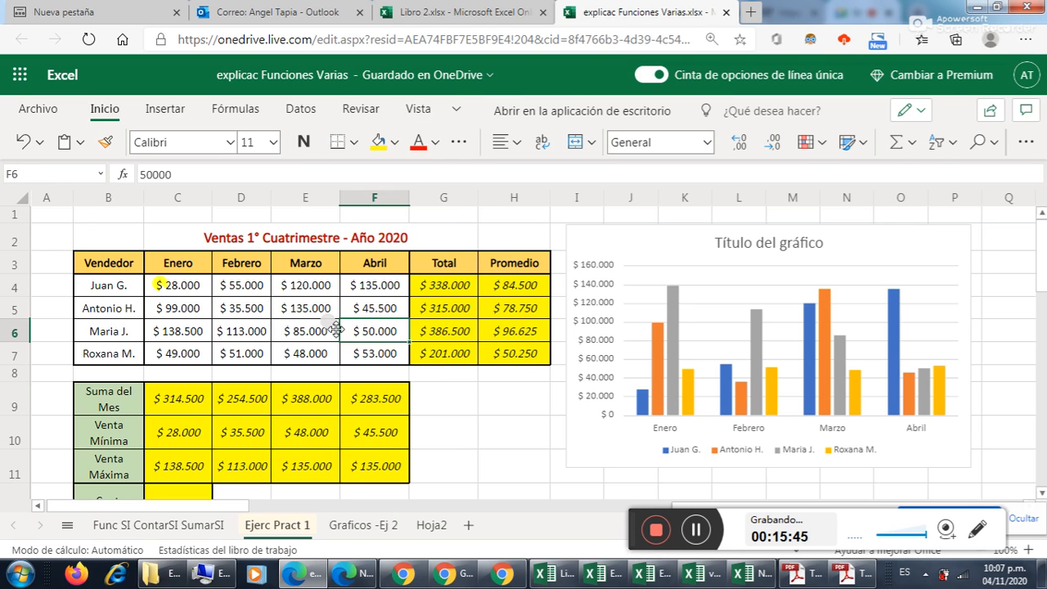
# Swap the chart's rows and columns, swap them back, and review its source data range without changing it
pyautogui.click(791, 333)
pyautogui.click(425, 108)
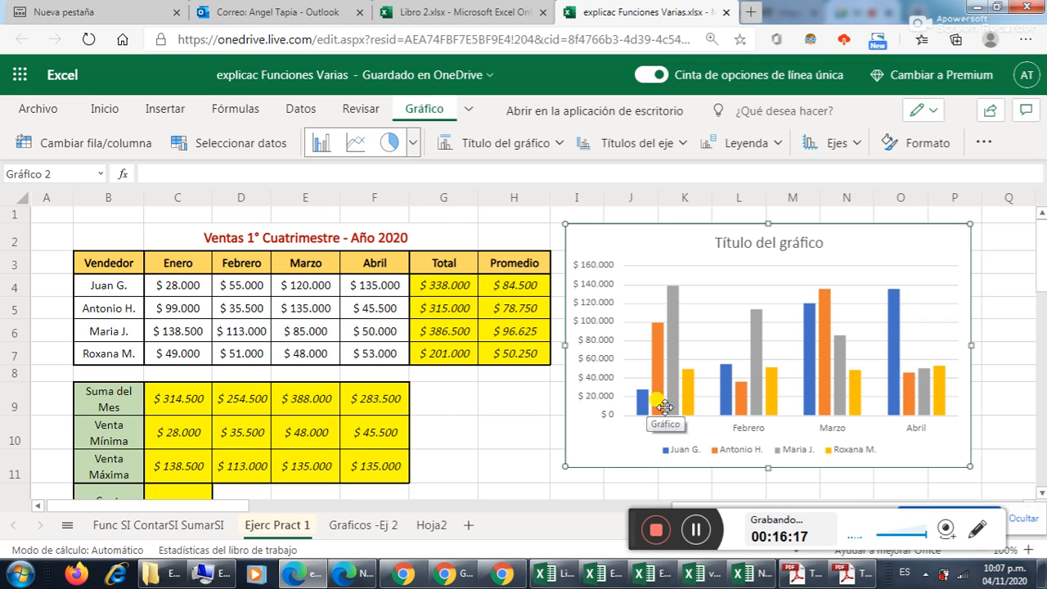
pyautogui.click(108, 145)
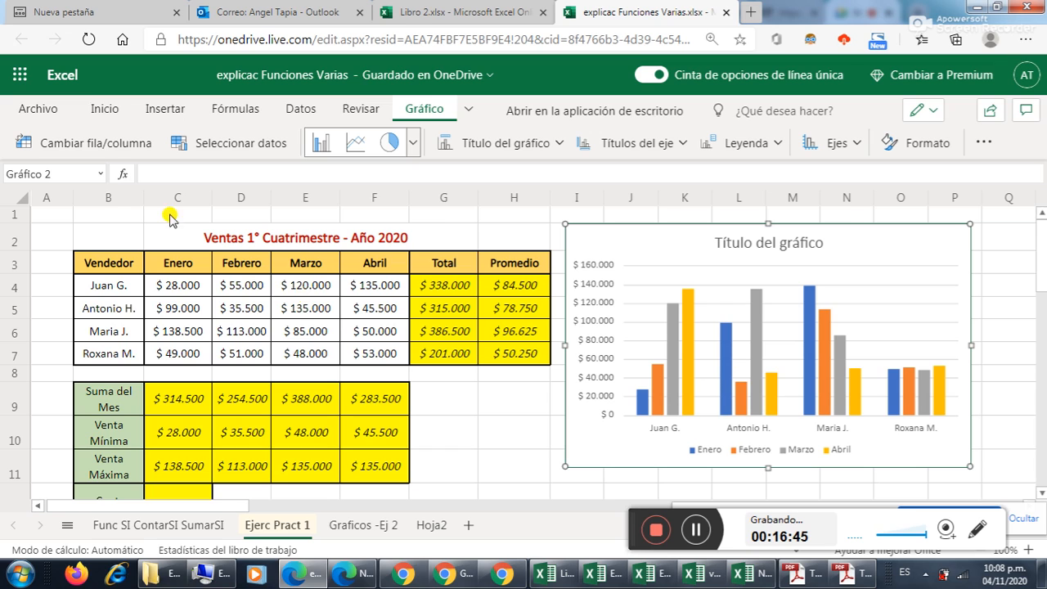
pyautogui.click(95, 144)
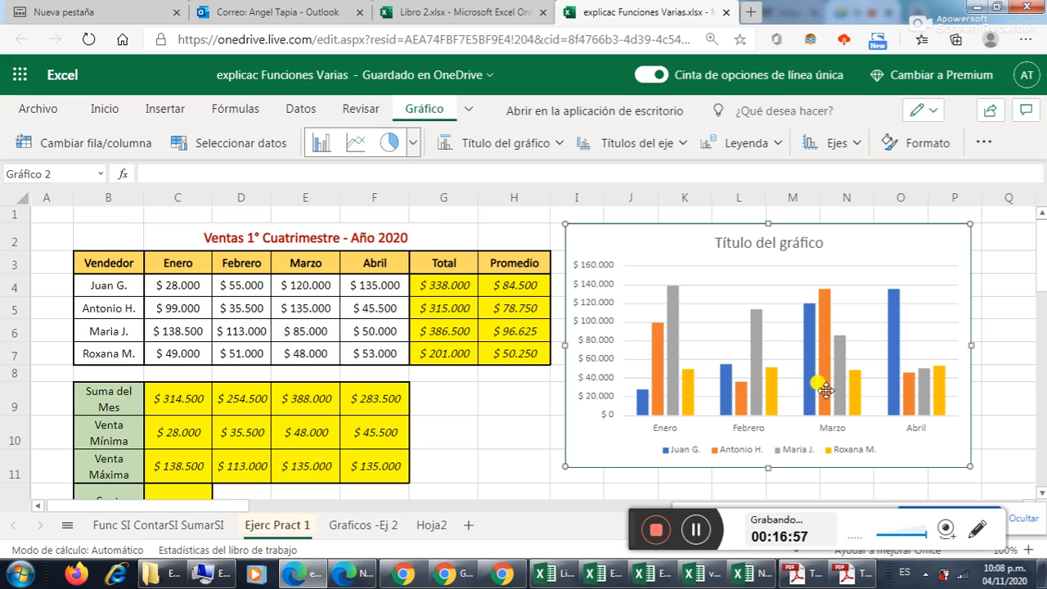
pyautogui.click(241, 145)
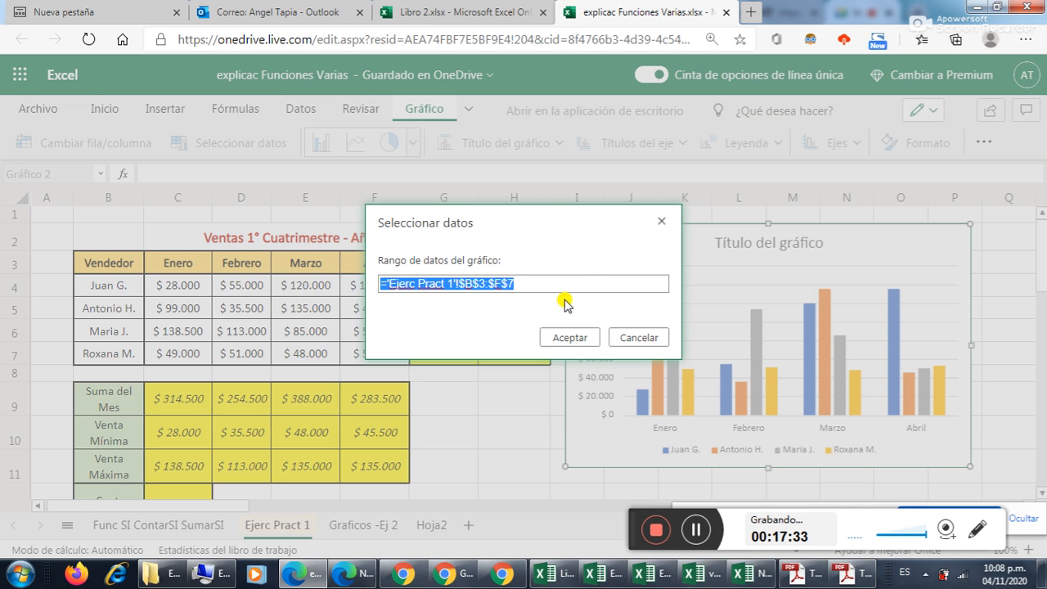
pyautogui.click(637, 337)
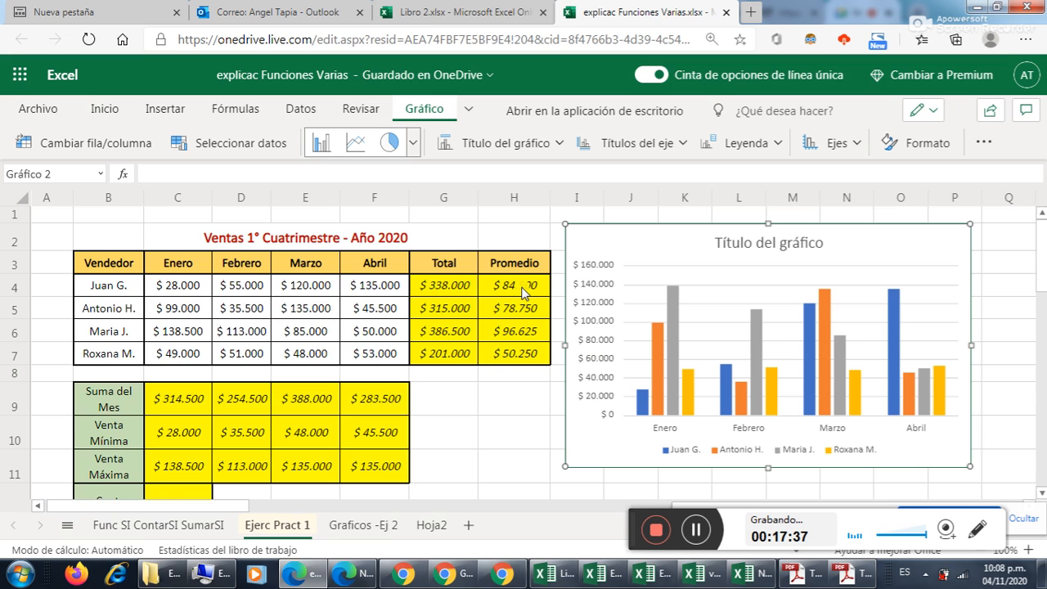
# Check the Google Meet call window, return to the Excel workbook and dismiss the screen-sharing notification
pyautogui.click(302, 576)
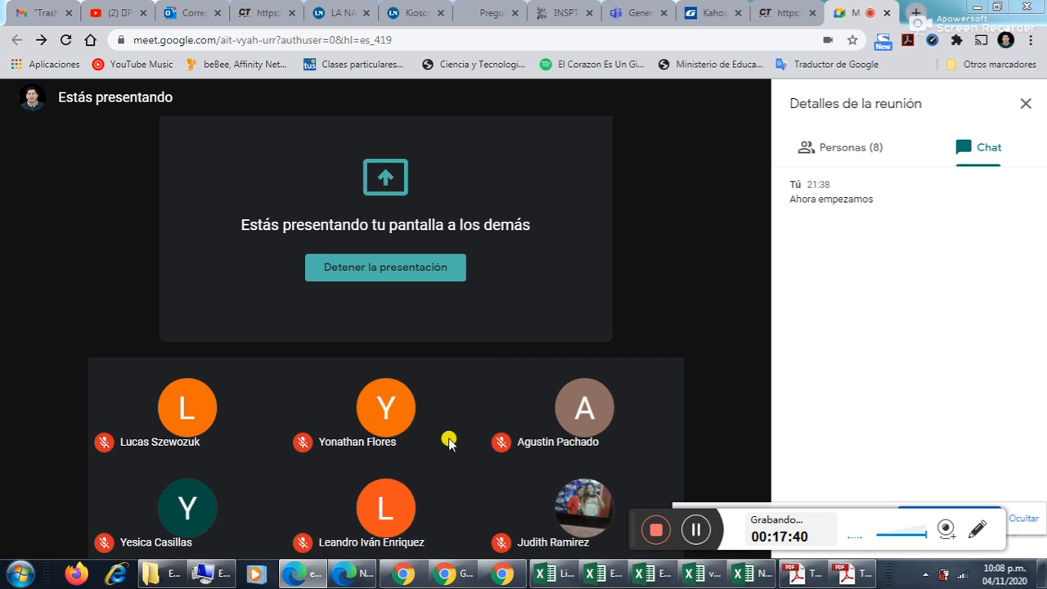
pyautogui.click(414, 579)
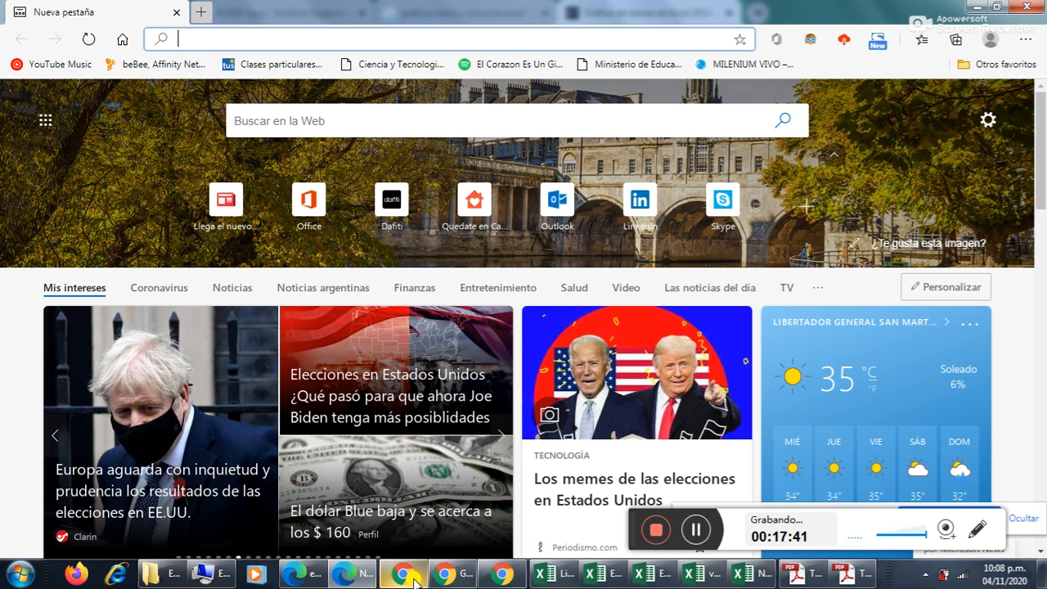
pyautogui.click(316, 579)
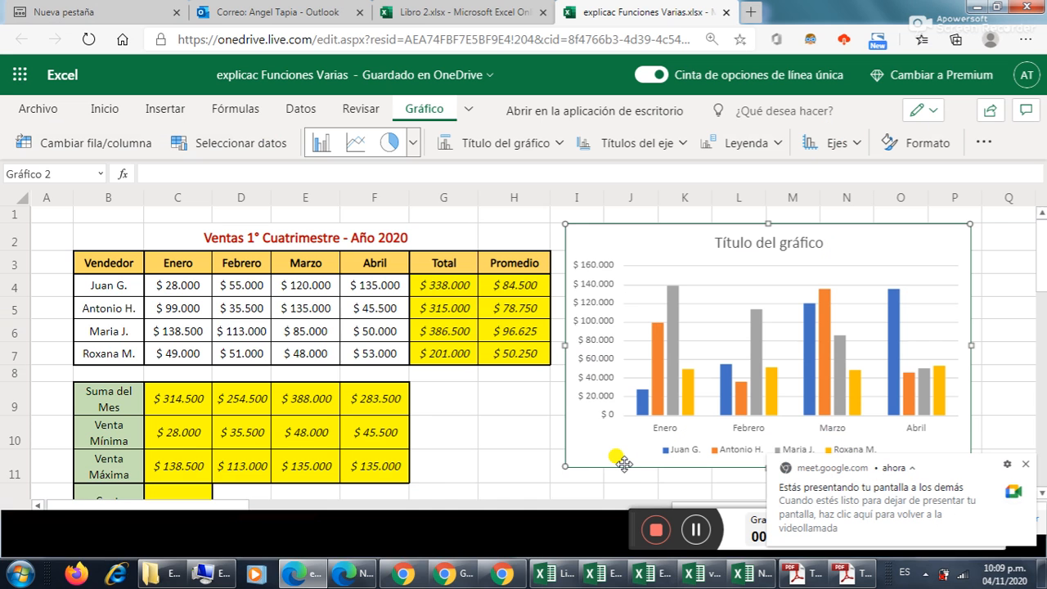
pyautogui.click(414, 577)
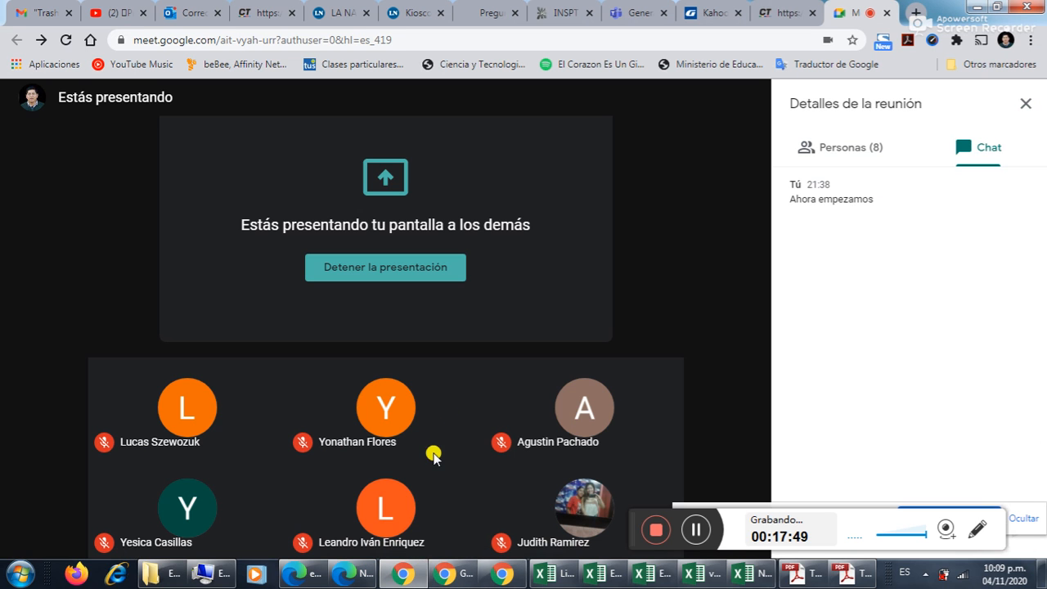
pyautogui.click(403, 575)
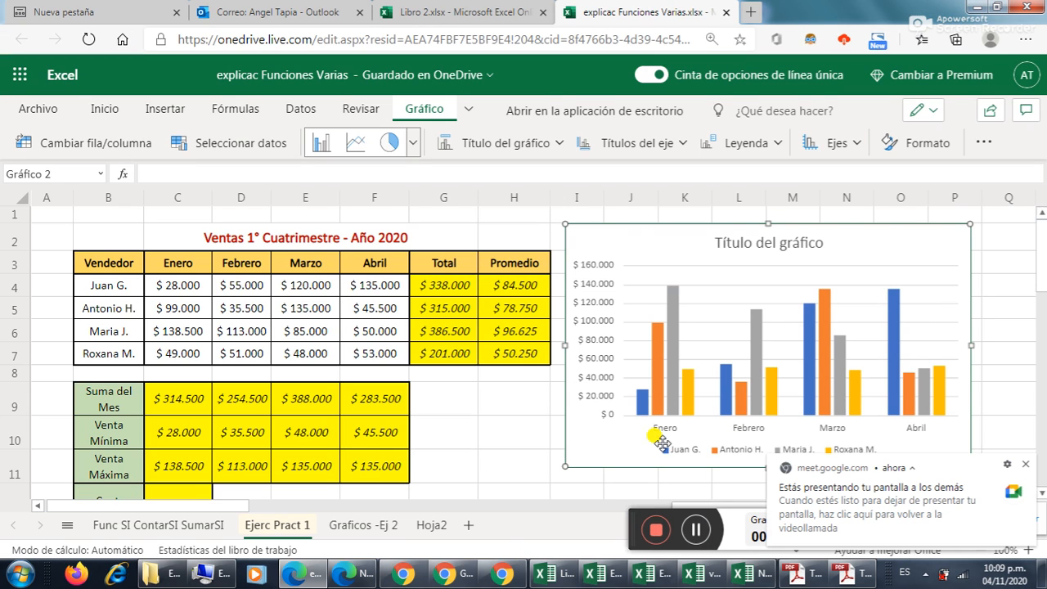
pyautogui.click(526, 415)
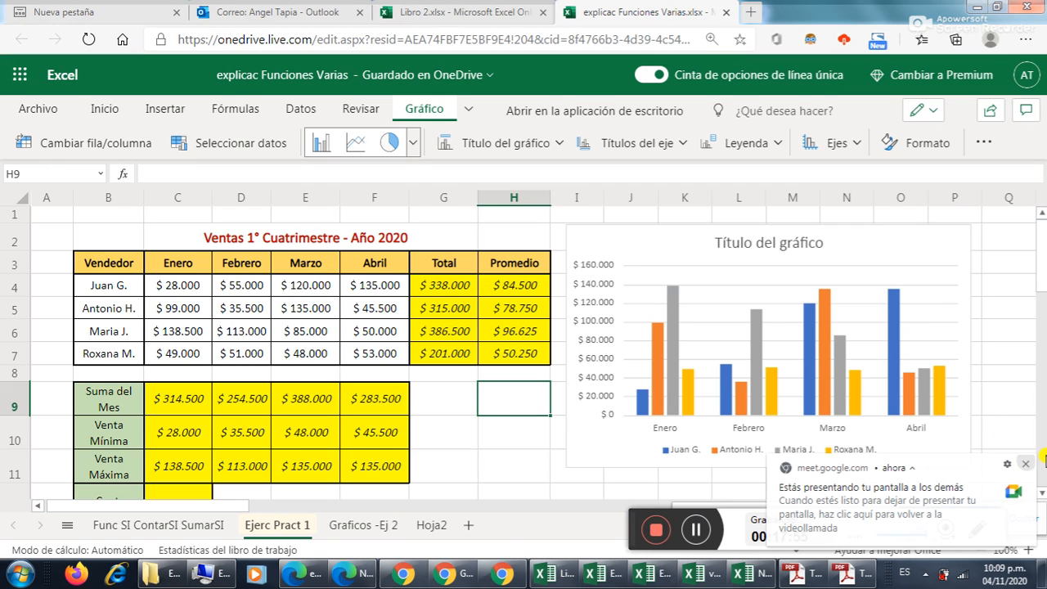
pyautogui.click(485, 434)
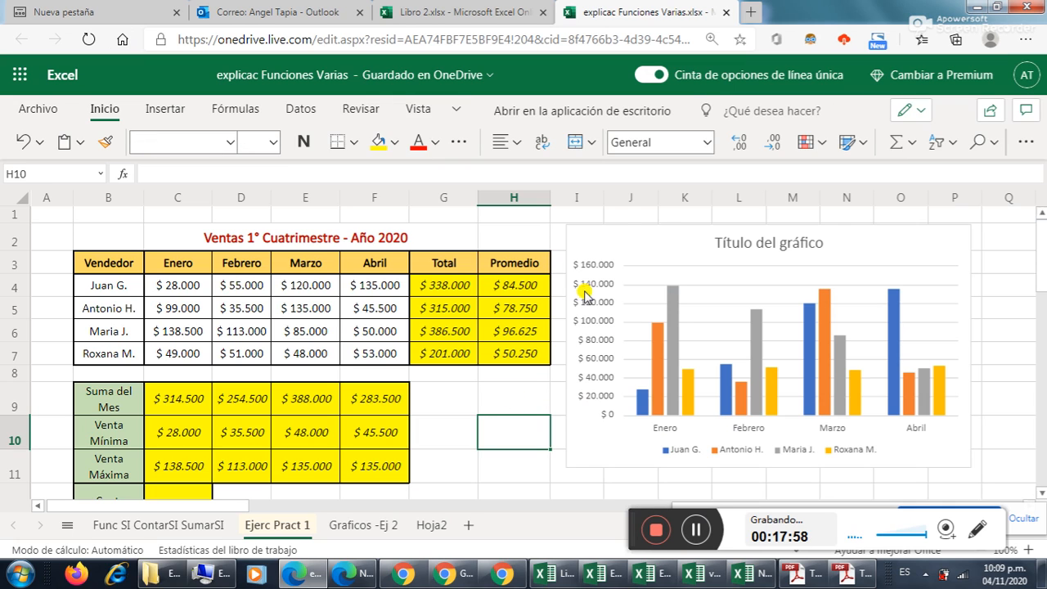
# Browse the available chart types and change the sales chart to clustered bars
pyautogui.click(609, 244)
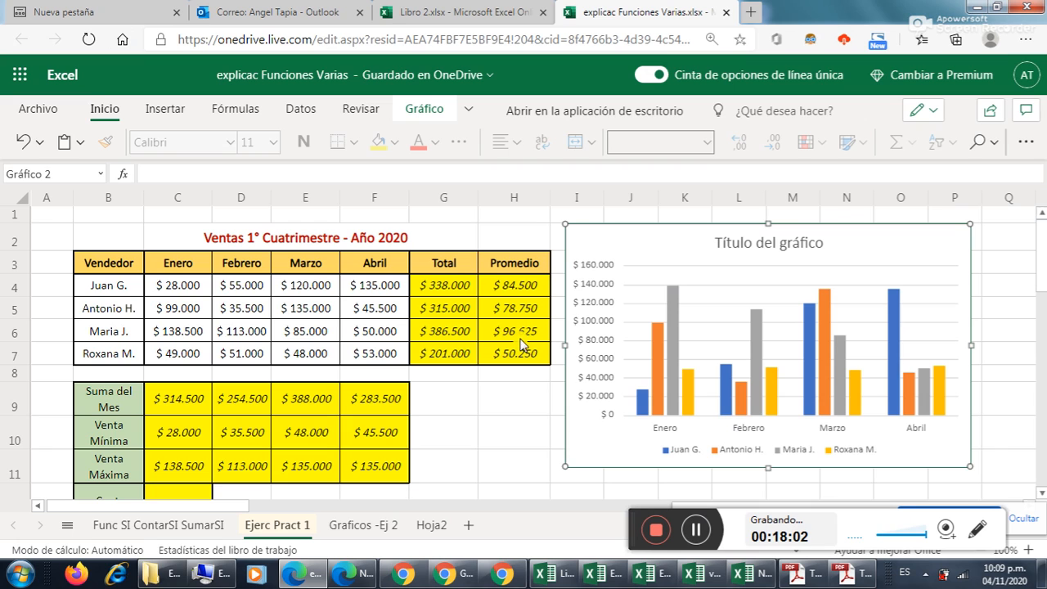
pyautogui.click(482, 394)
pyautogui.click(630, 266)
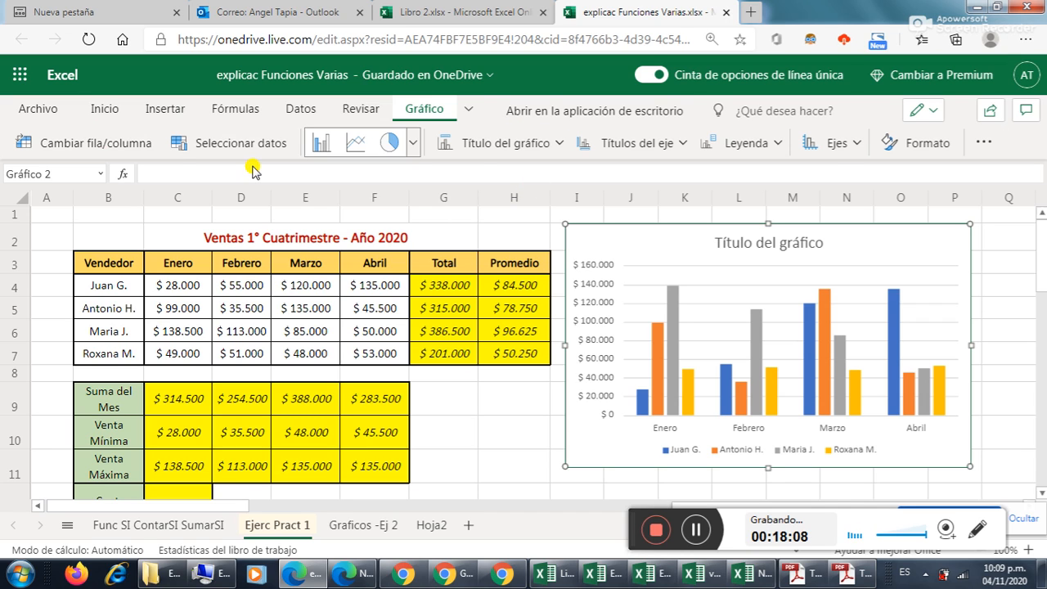
pyautogui.click(412, 149)
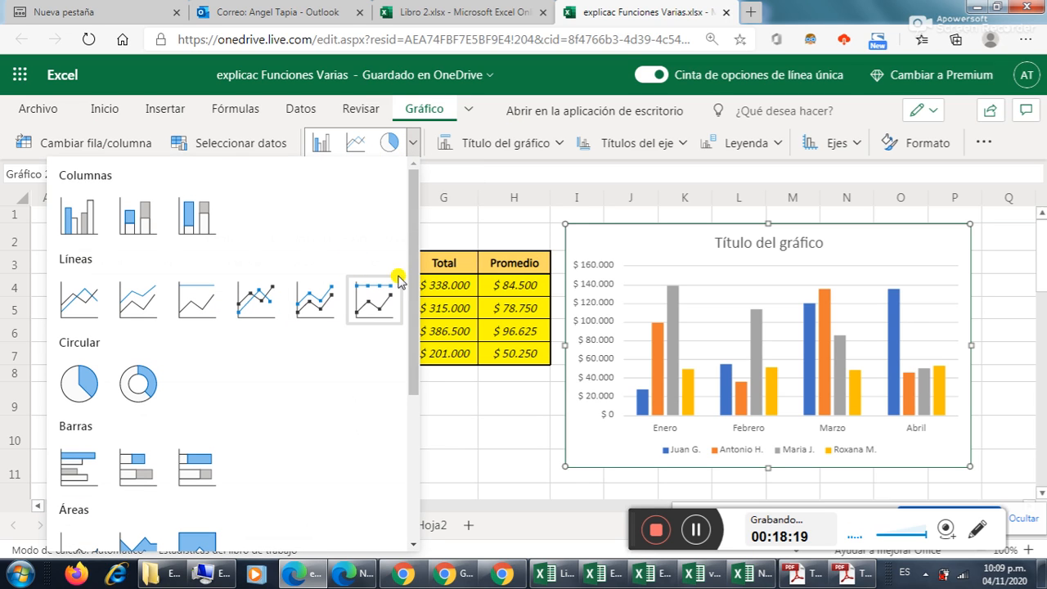
pyautogui.moveTo(411, 210); pyautogui.dragTo(420, 266)
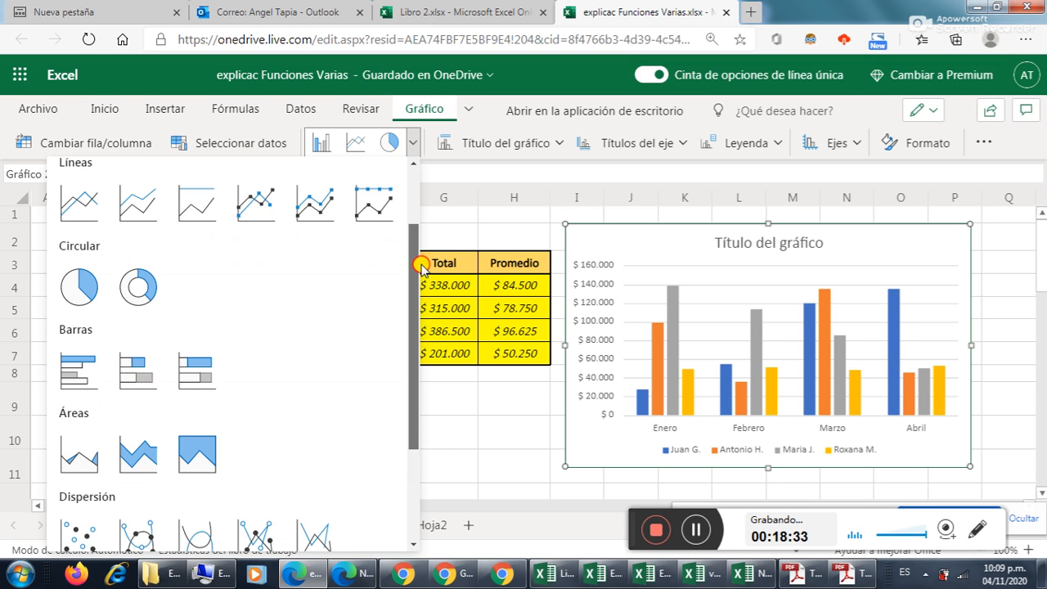
pyautogui.moveTo(421, 270); pyautogui.dragTo(423, 233)
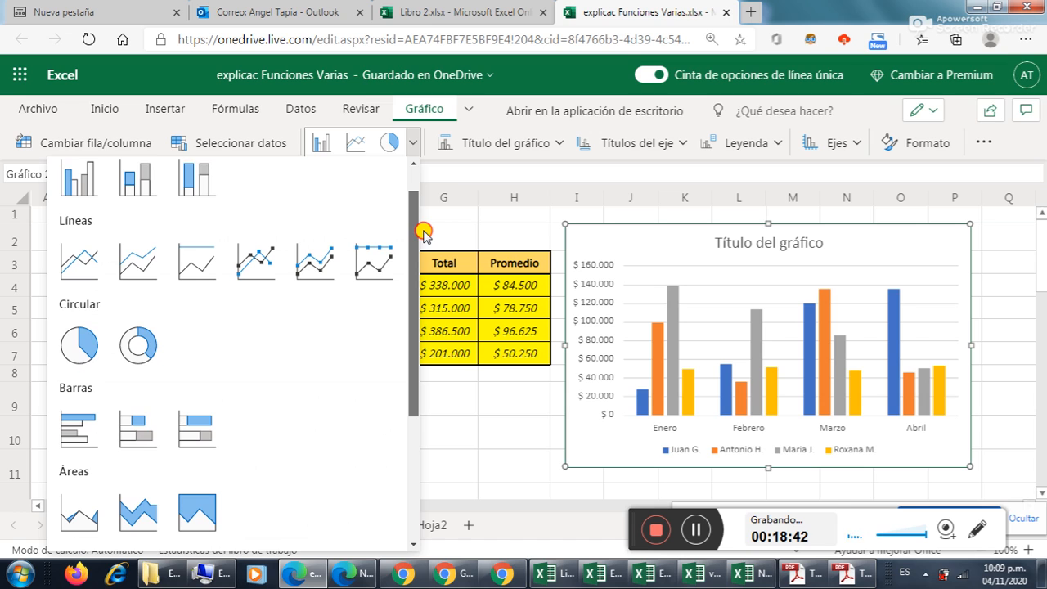
pyautogui.moveTo(423, 234); pyautogui.dragTo(415, 272)
pyautogui.click(94, 360)
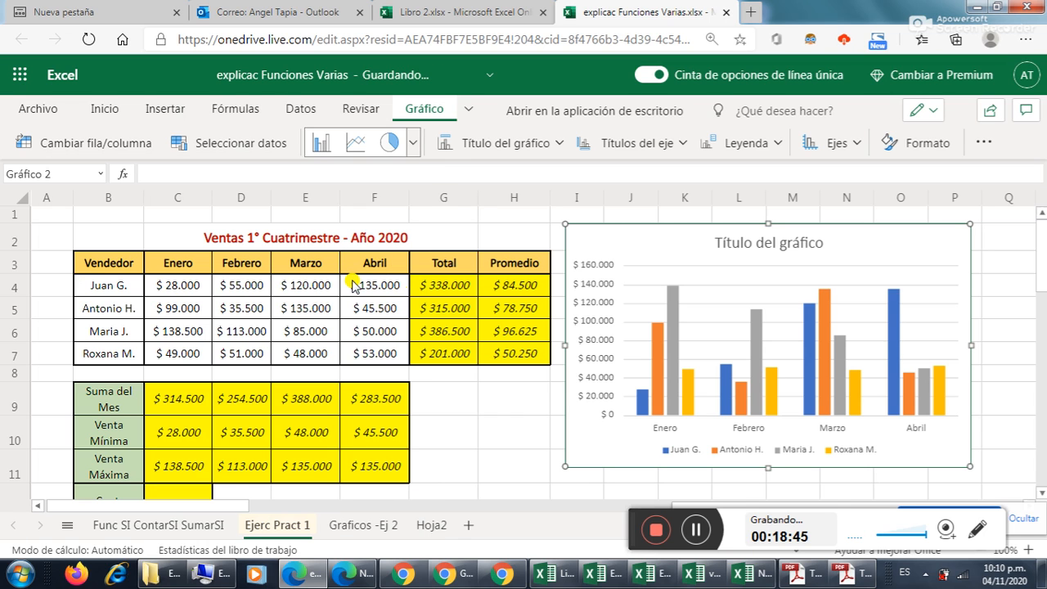
# Change the sales chart back to clustered columns
pyautogui.click(575, 285)
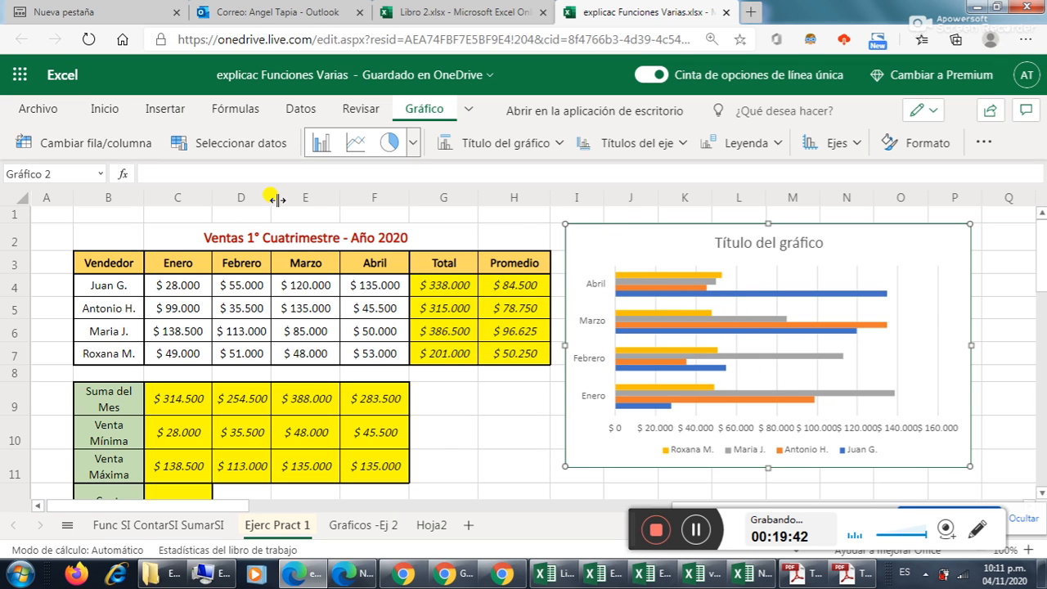
pyautogui.click(413, 142)
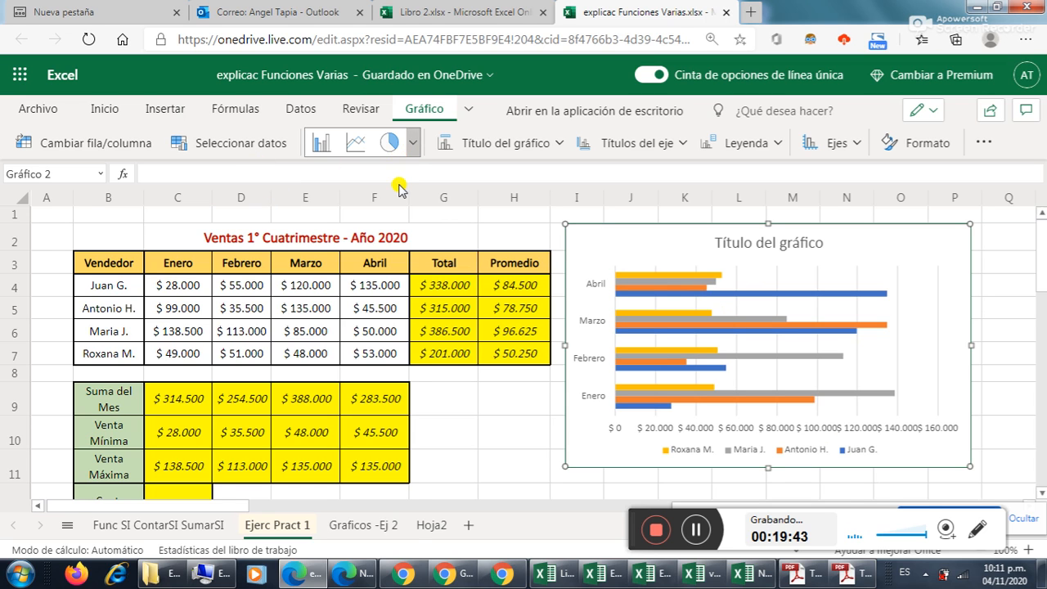
pyautogui.click(621, 287)
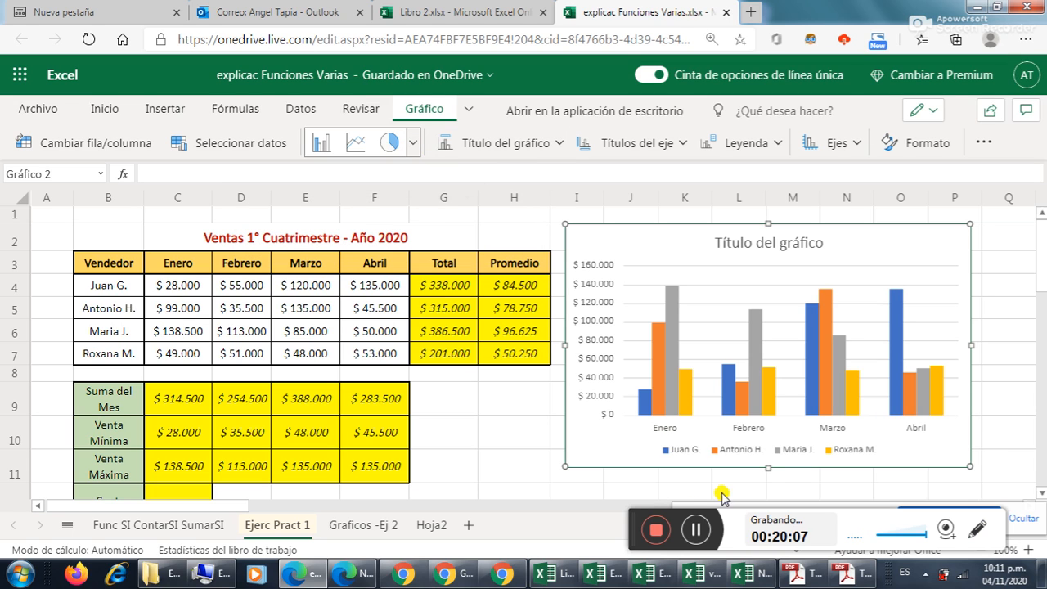
pyautogui.click(695, 528)
pyautogui.click(695, 528)
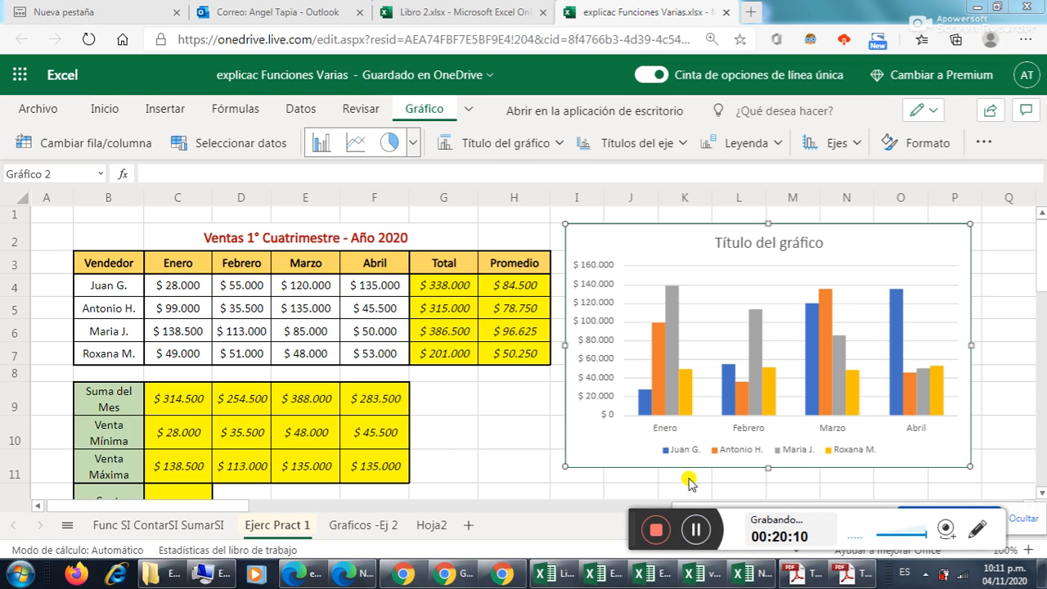
# Remove the title from the sales chart
pyautogui.click(533, 468)
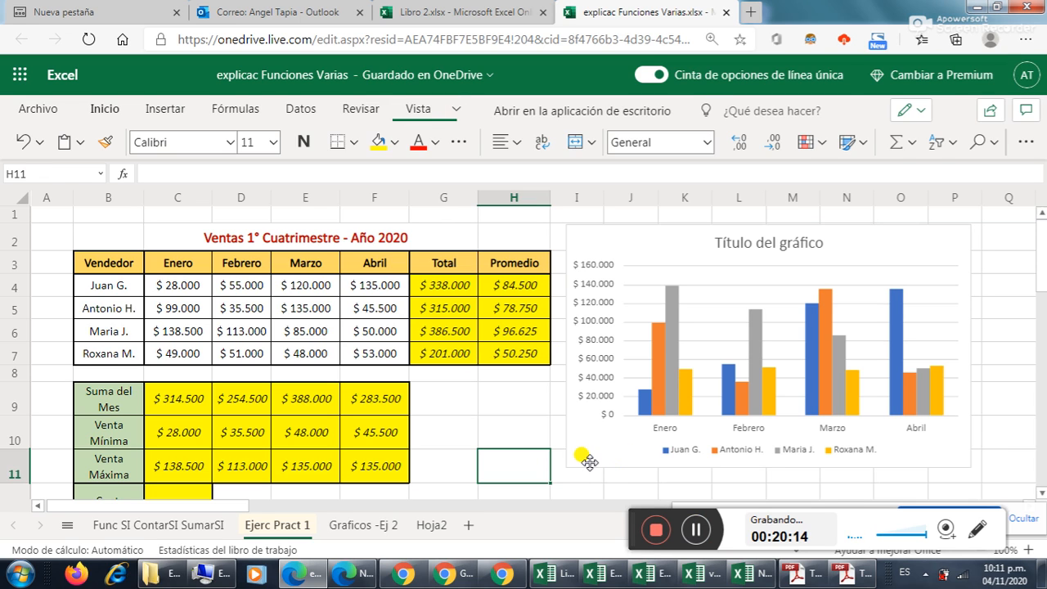
pyautogui.click(592, 448)
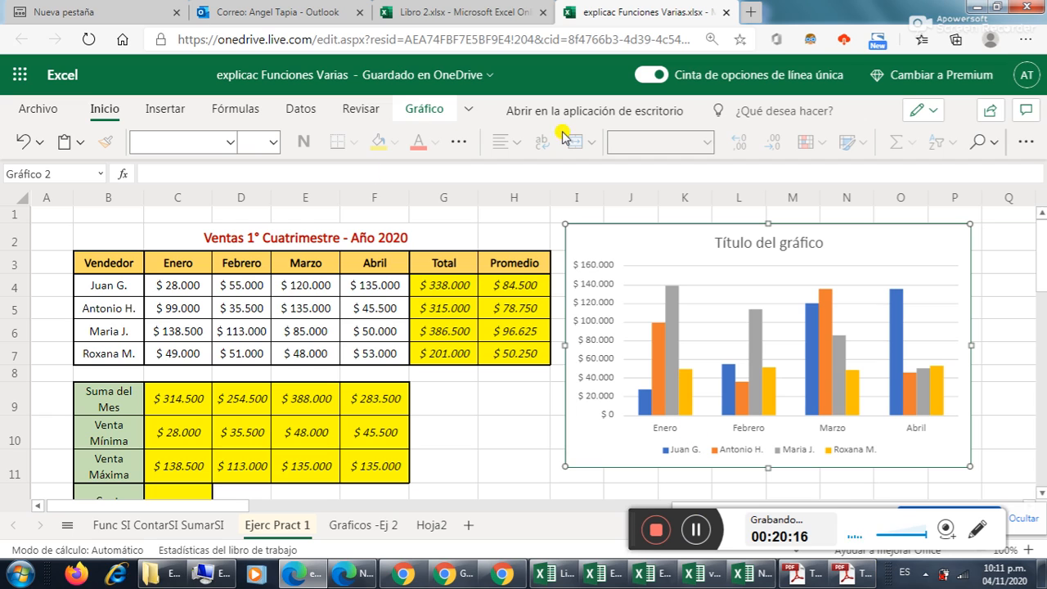
pyautogui.click(417, 109)
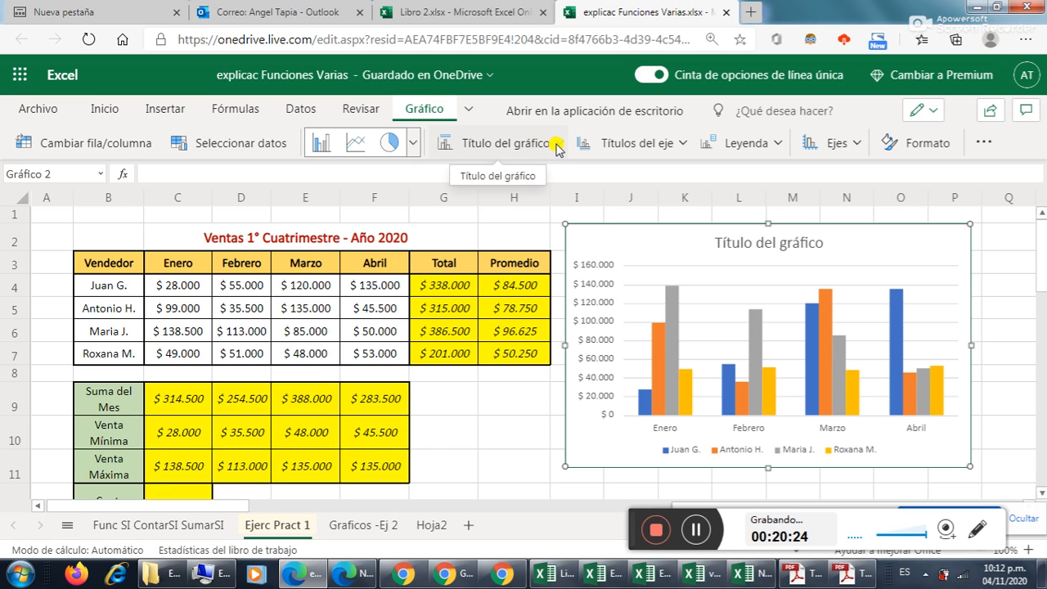
pyautogui.click(559, 145)
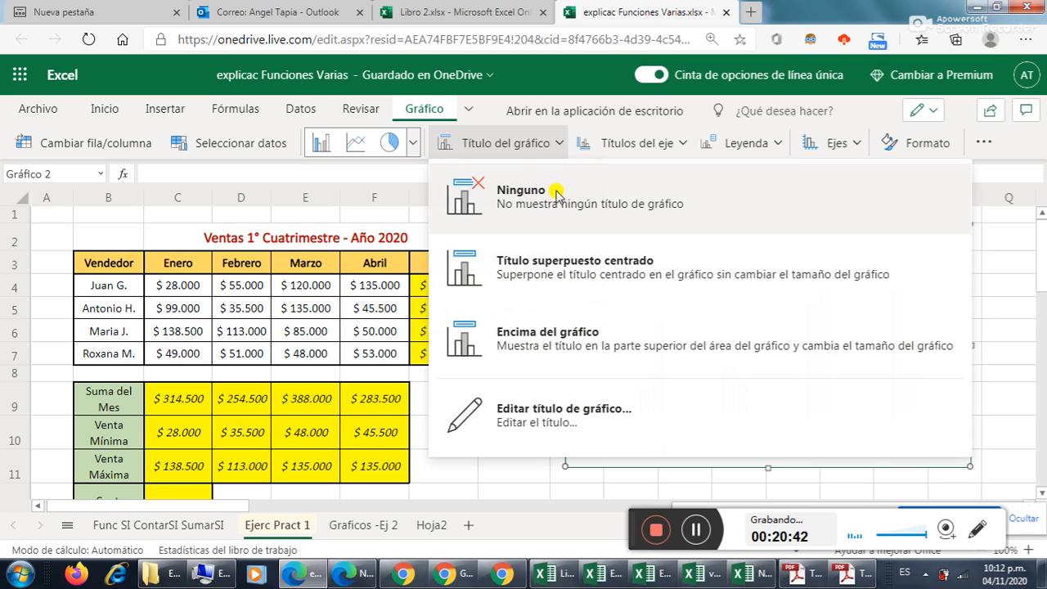
pyautogui.click(642, 204)
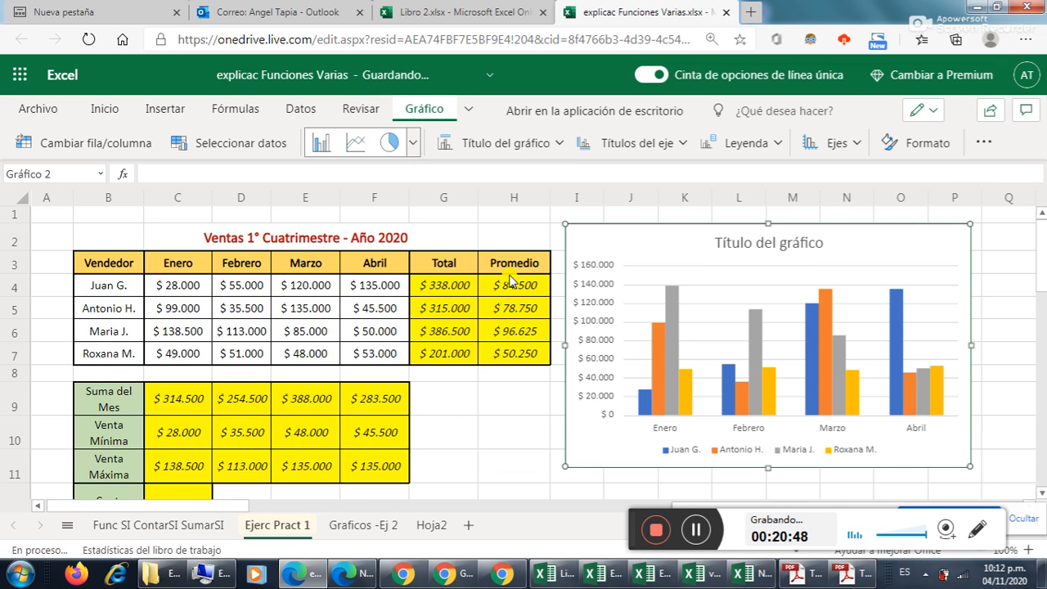
# Add a centered overlay title to the sales chart reading "Ventas 1° Cuatrim. - Año 2020"
pyautogui.click(544, 144)
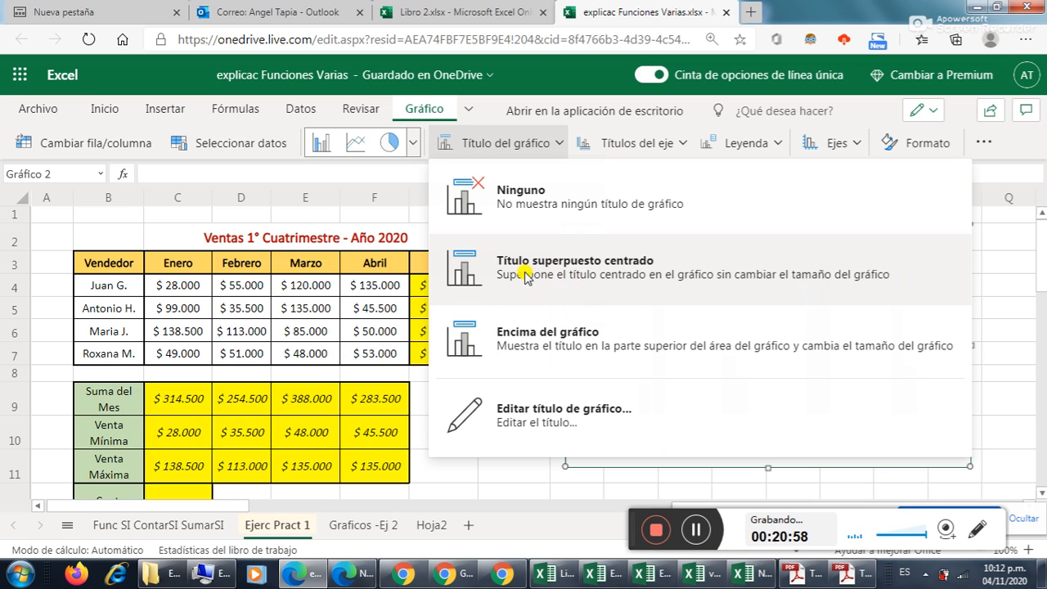
pyautogui.click(574, 276)
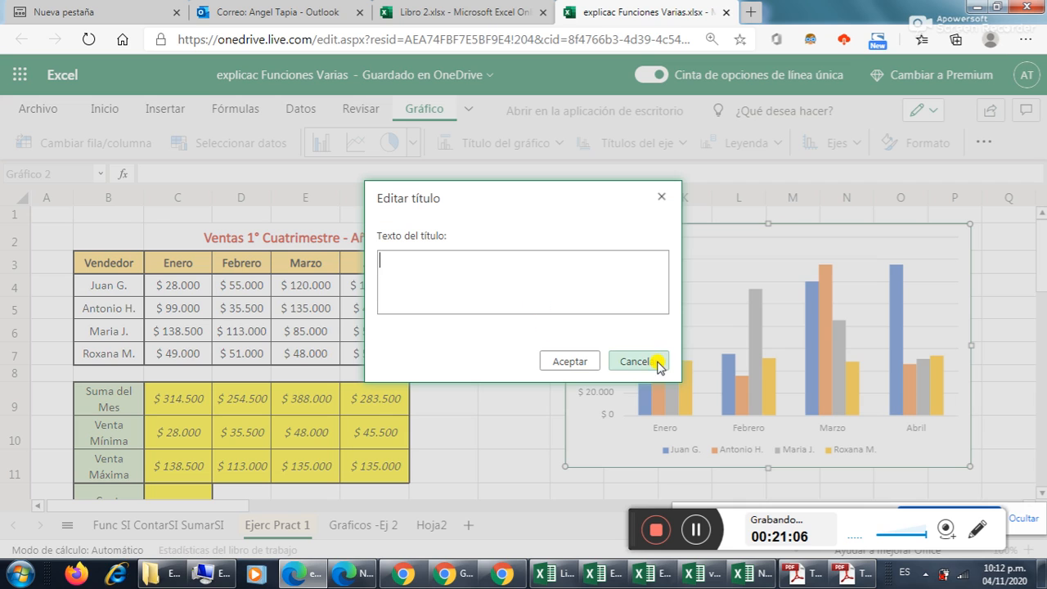
pyautogui.moveTo(479, 188); pyautogui.dragTo(594, 279)
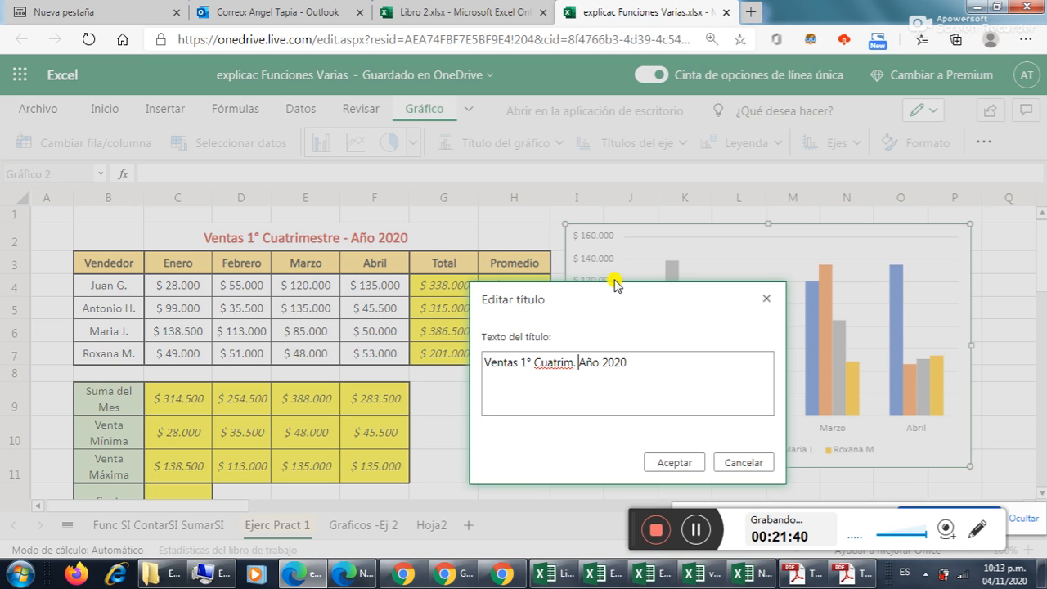
pyautogui.write('-')
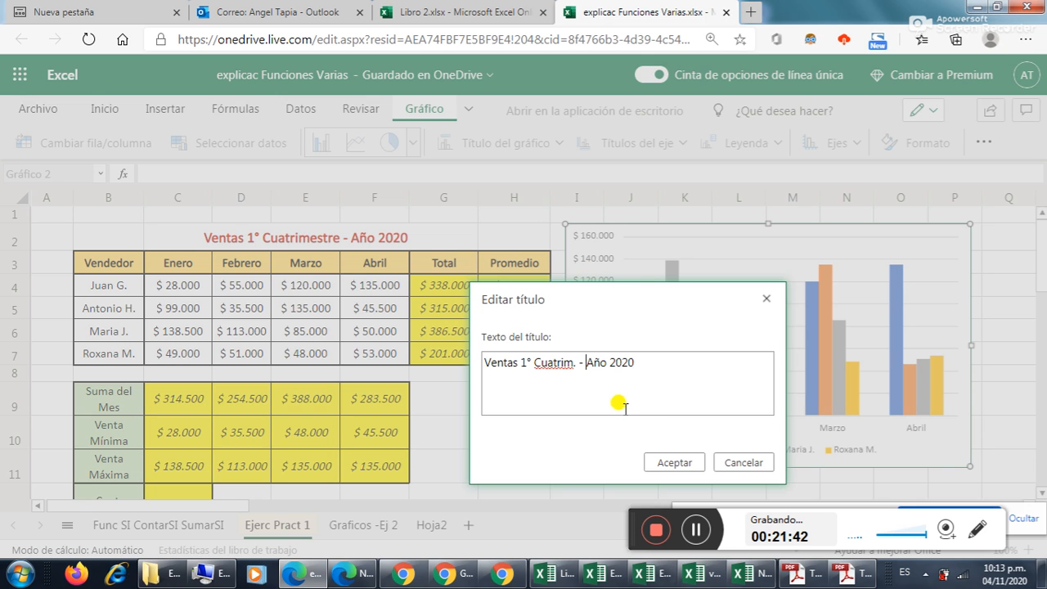
pyautogui.click(671, 461)
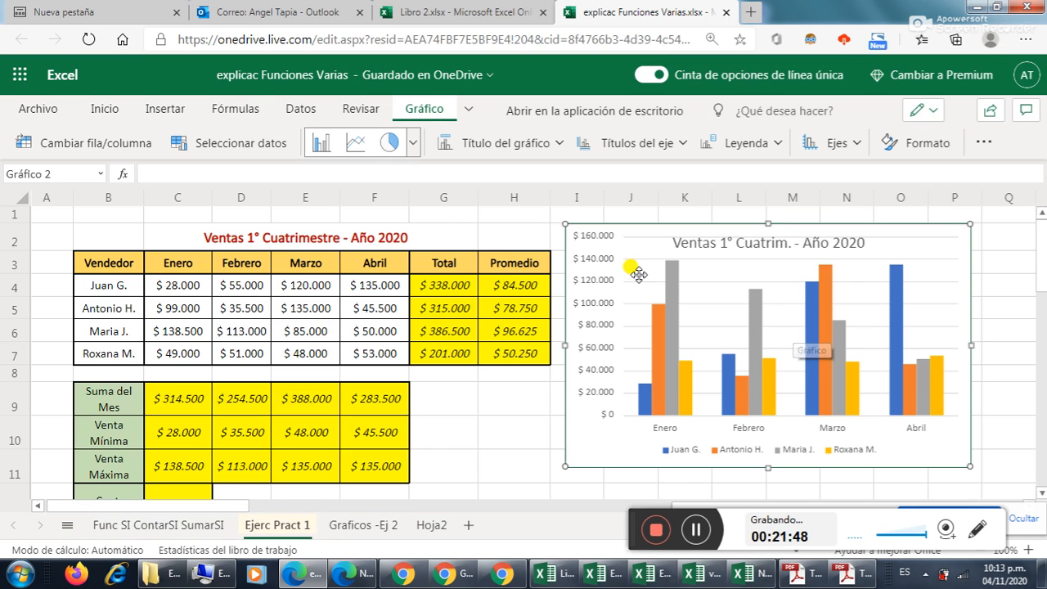
# Reposition the chart title above the chart so that the plot area is resized beneath it
pyautogui.click(551, 143)
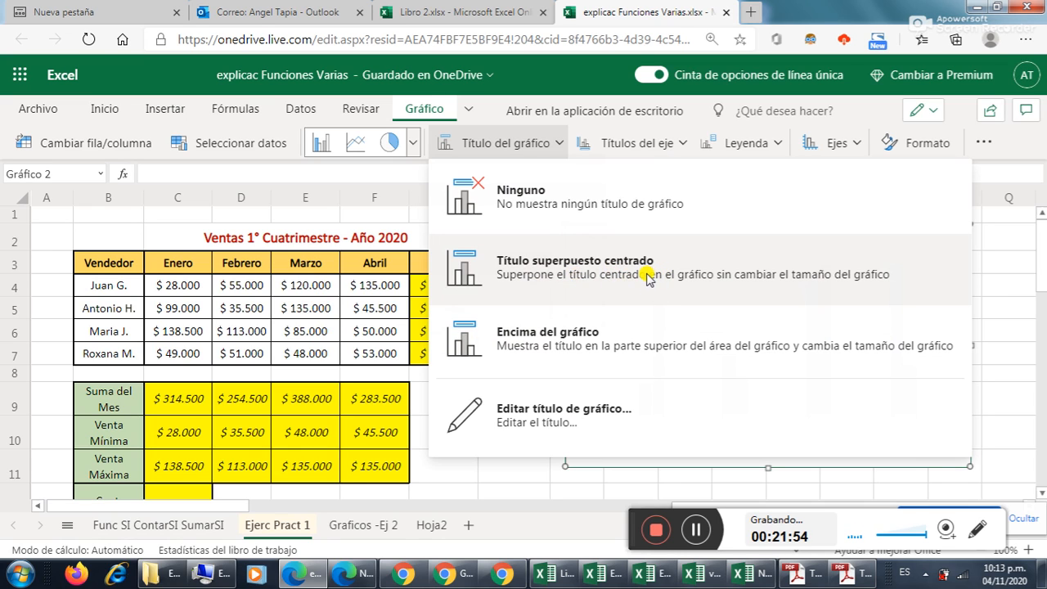
pyautogui.click(661, 333)
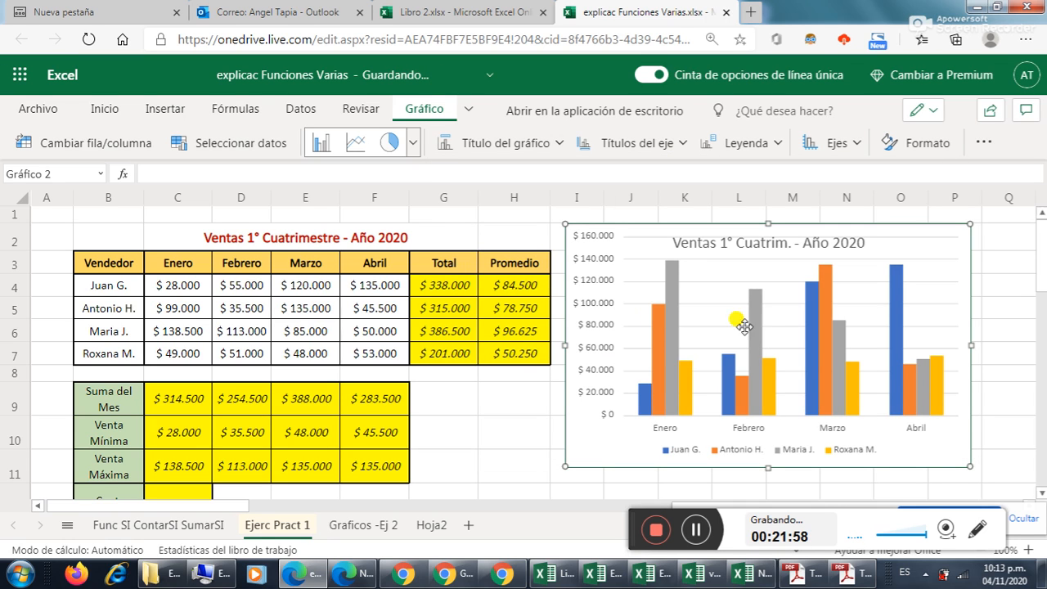
pyautogui.click(543, 141)
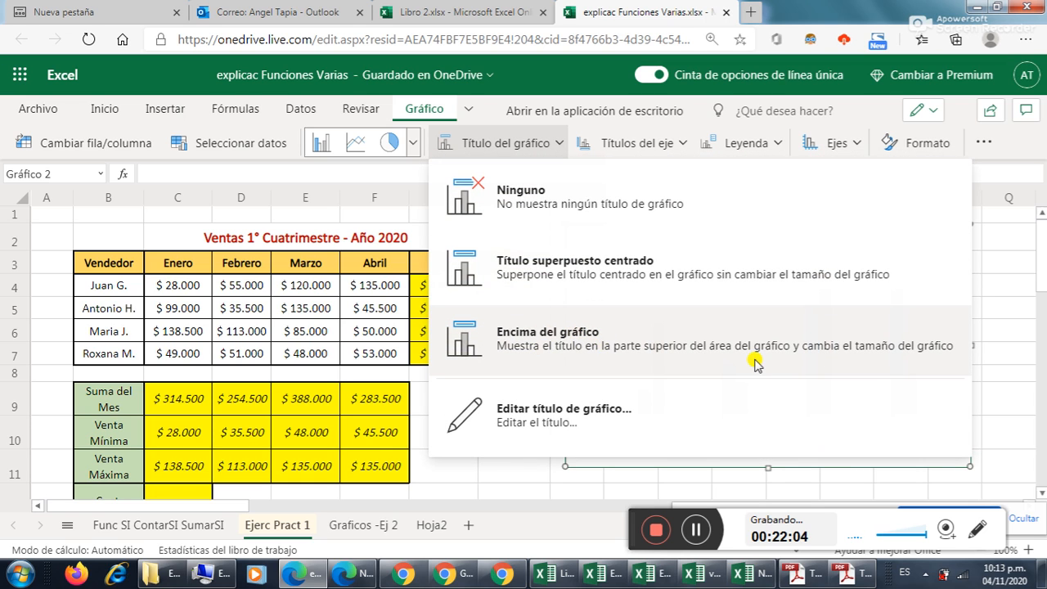
pyautogui.click(1006, 388)
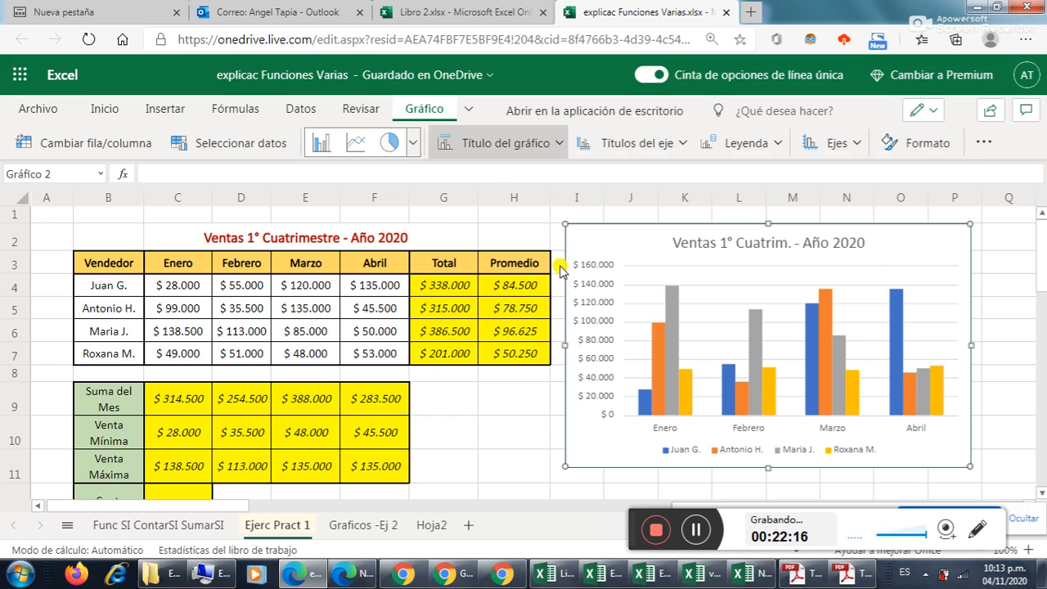
# Open the chart title's text for editing and accept it without changes
pyautogui.click(562, 144)
pyautogui.click(568, 409)
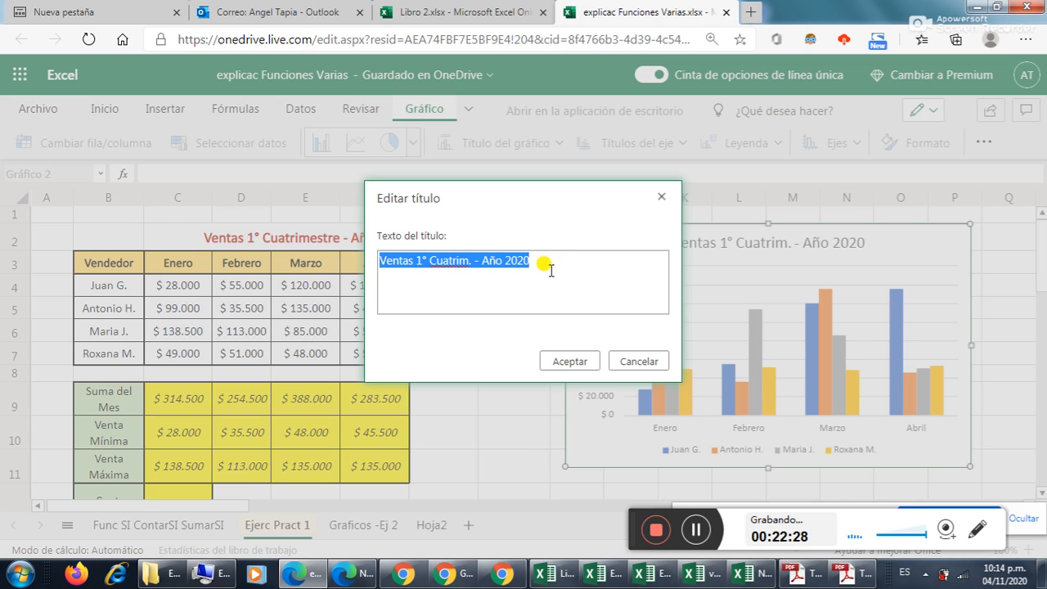
pyautogui.click(460, 258)
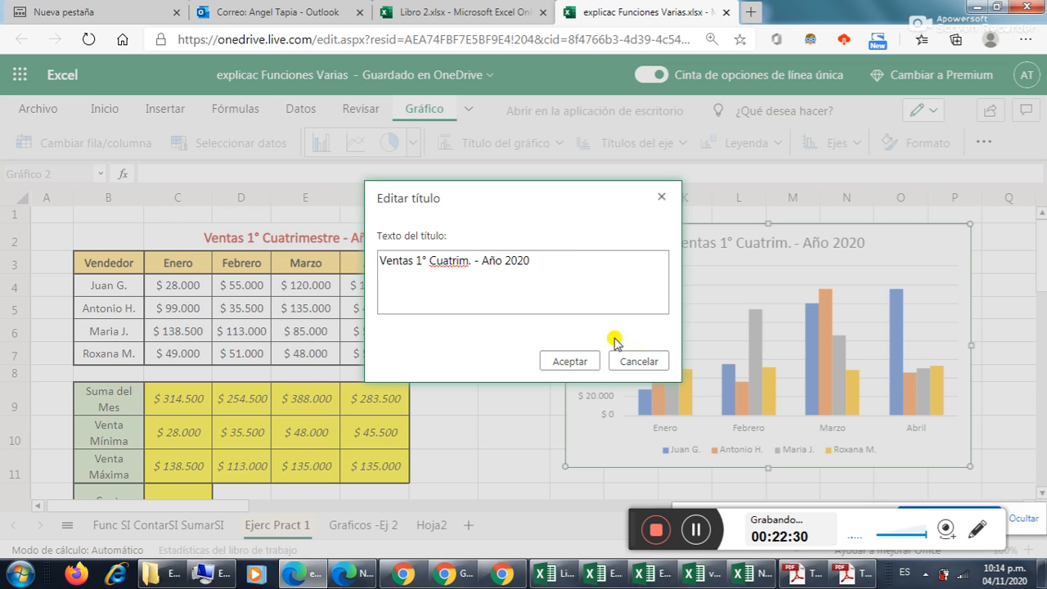
pyautogui.click(579, 362)
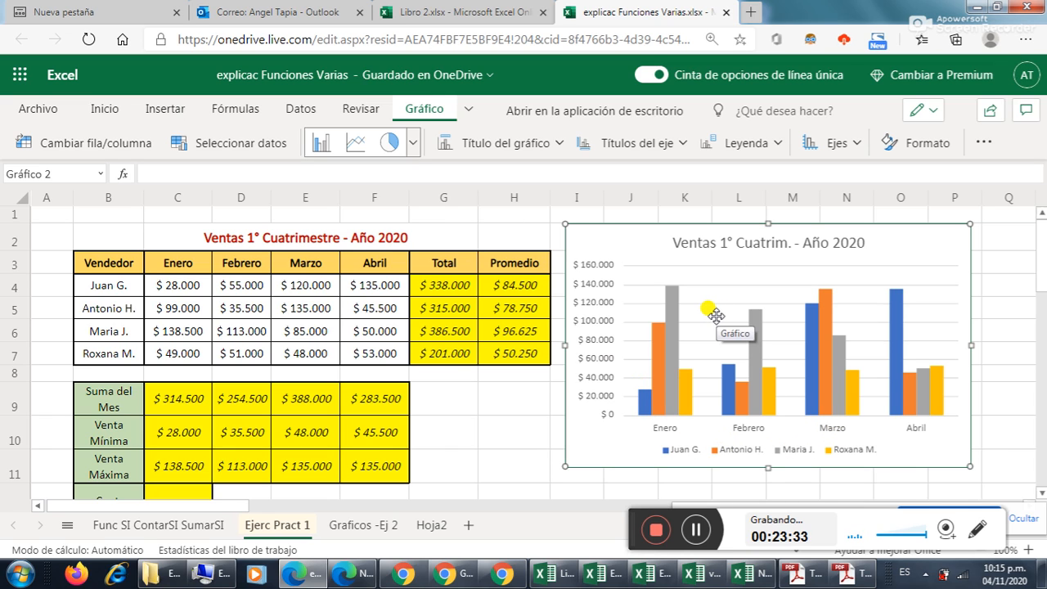
# Add the title "Meses" below the chart's primary horizontal axis
pyautogui.click(681, 149)
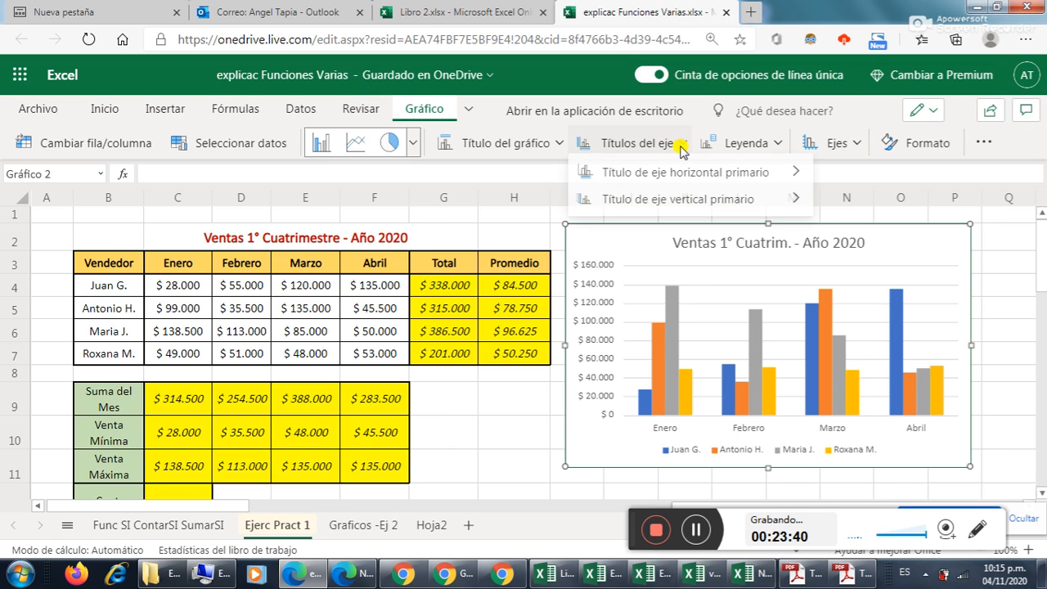
pyautogui.moveTo(743, 180)
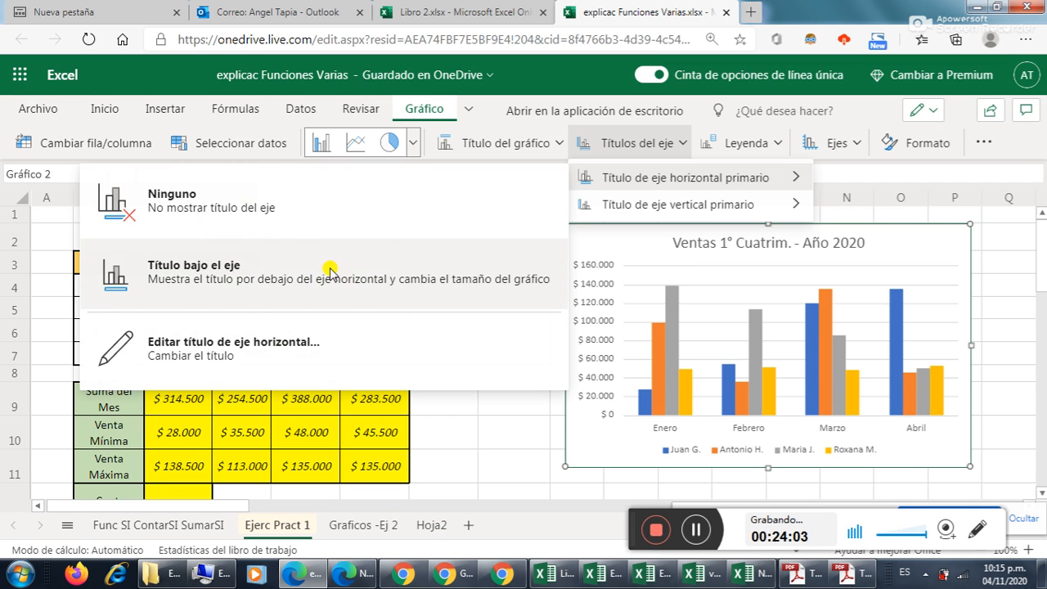
pyautogui.click(330, 271)
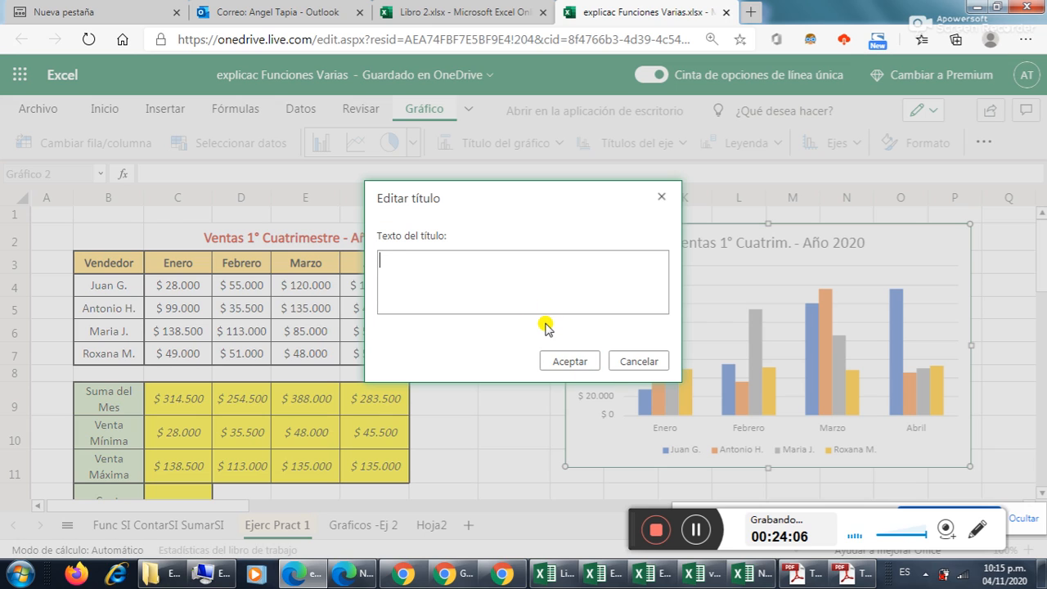
pyautogui.write('Meses')
pyautogui.click(548, 359)
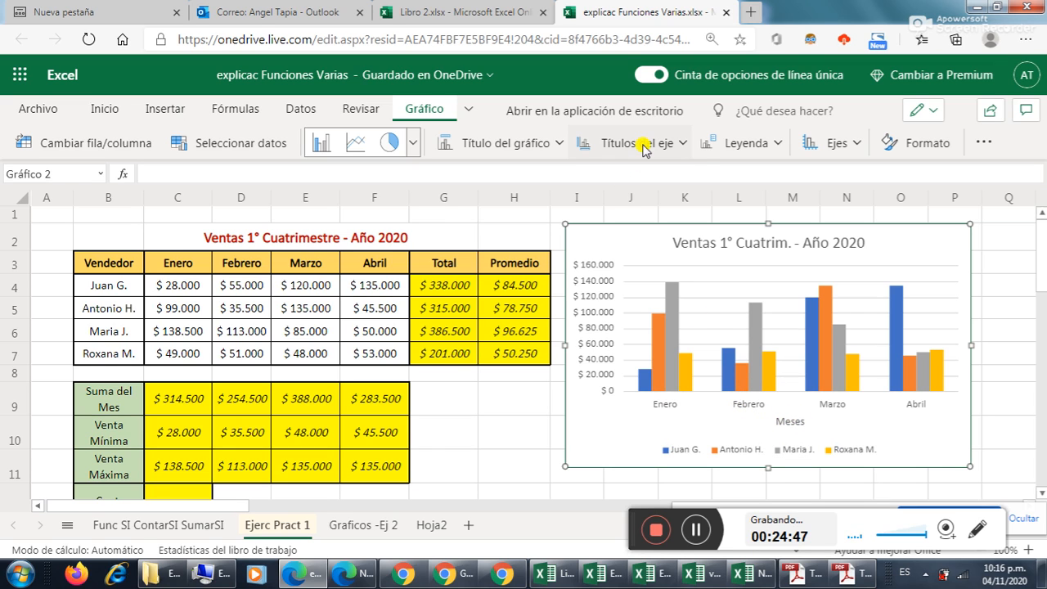
# Remove the title from the chart's primary horizontal axis
pyautogui.click(685, 145)
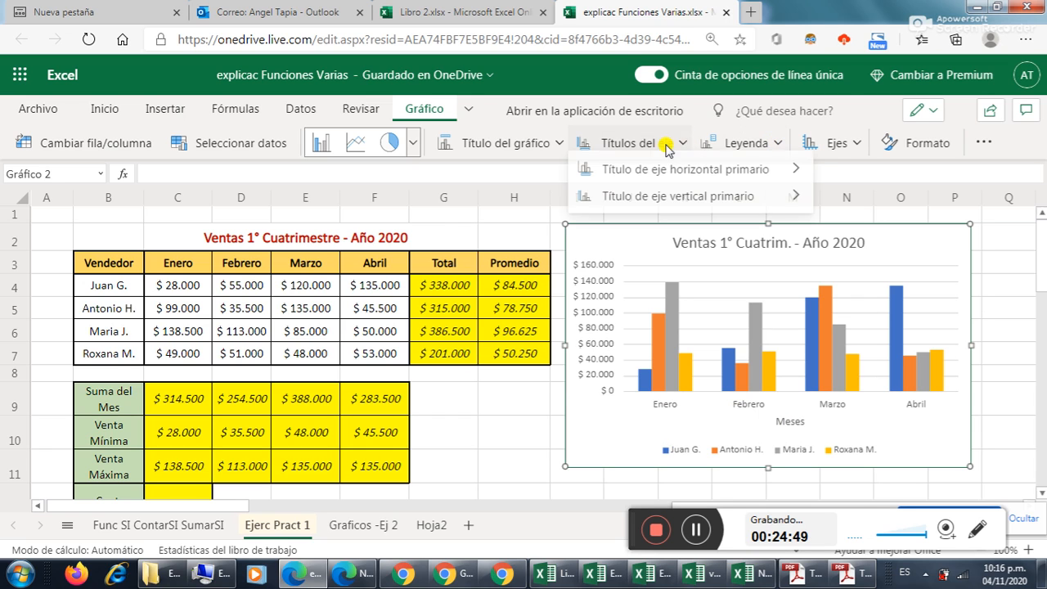
pyautogui.moveTo(668, 171)
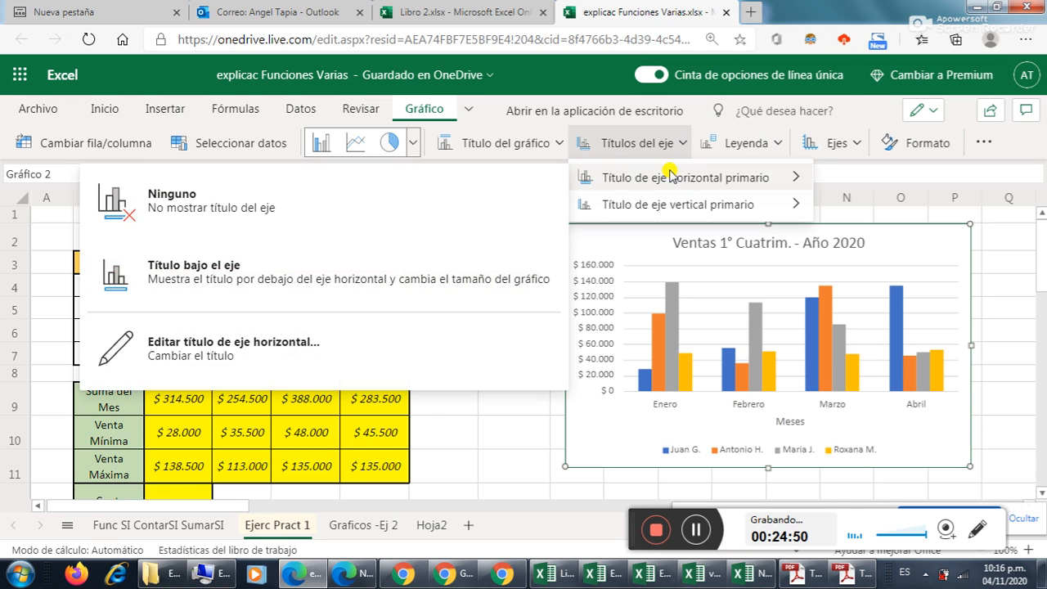
pyautogui.click(320, 217)
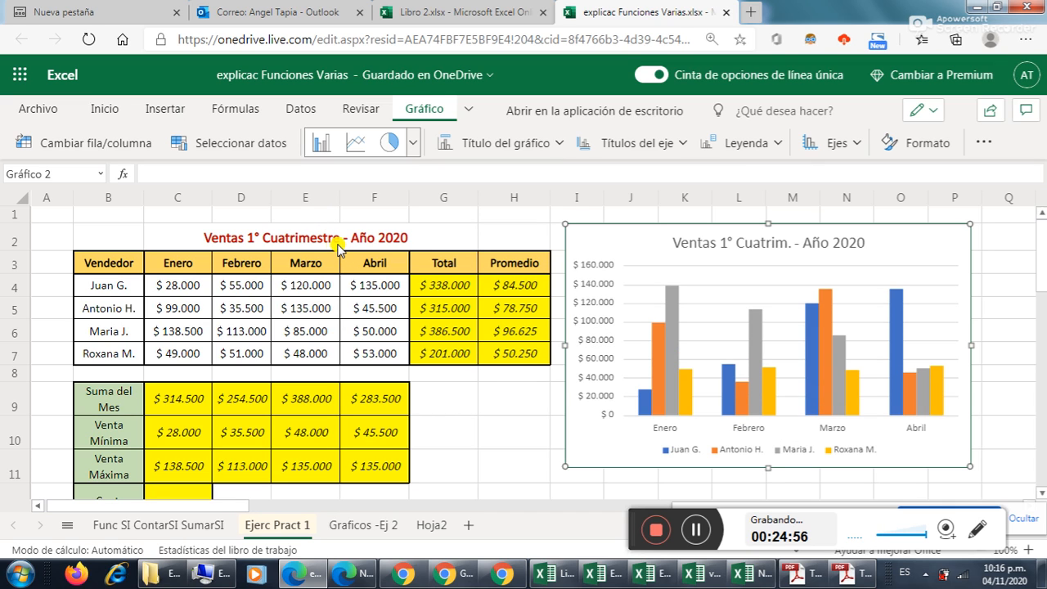
# Review the vertical axis title options and add the title "Ventas Mensuales" to the primary vertical axis
pyautogui.click(670, 144)
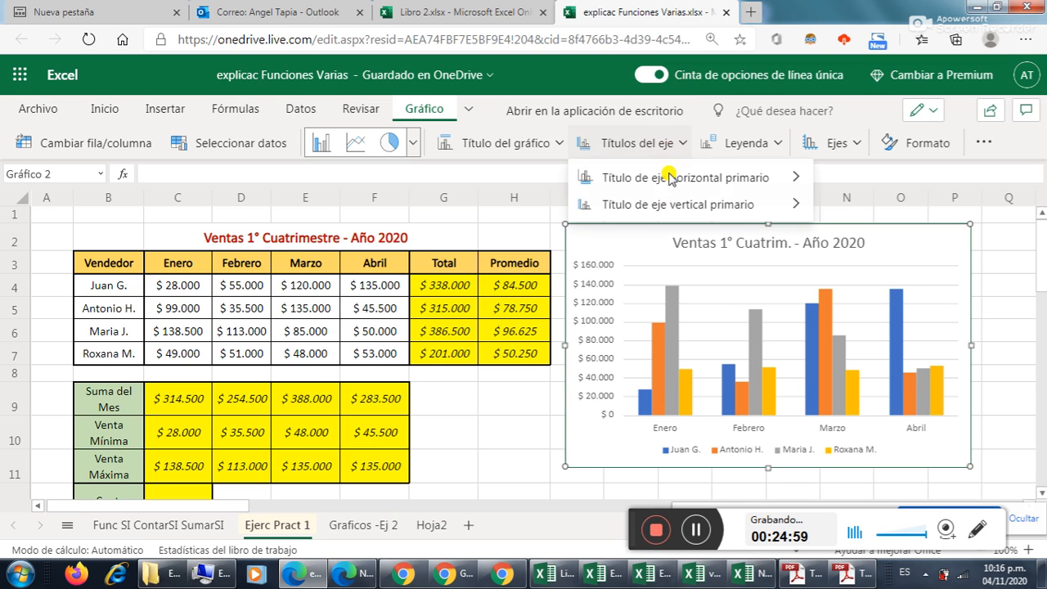
pyautogui.click(746, 209)
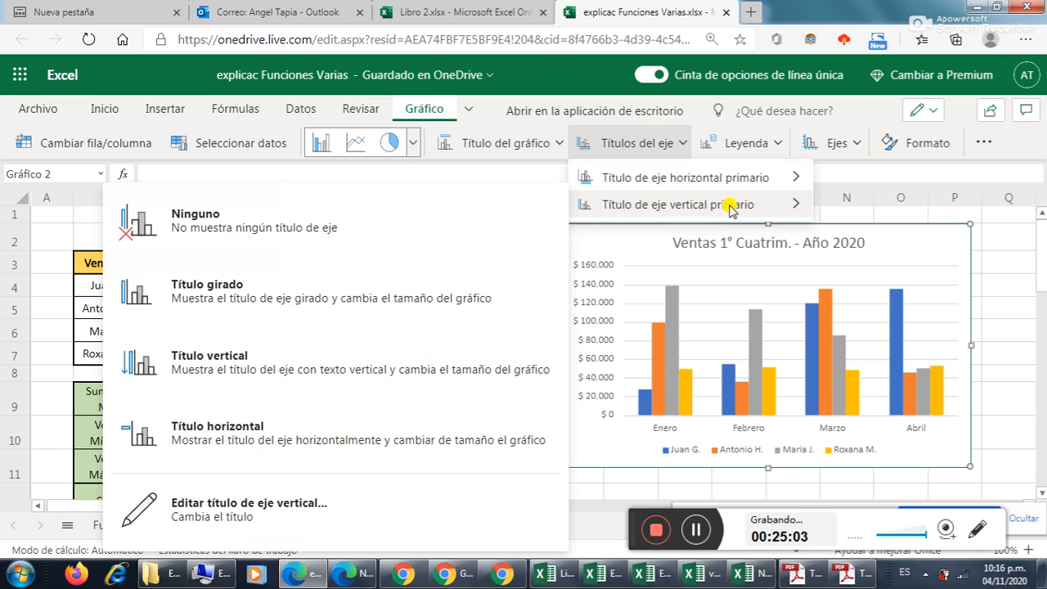
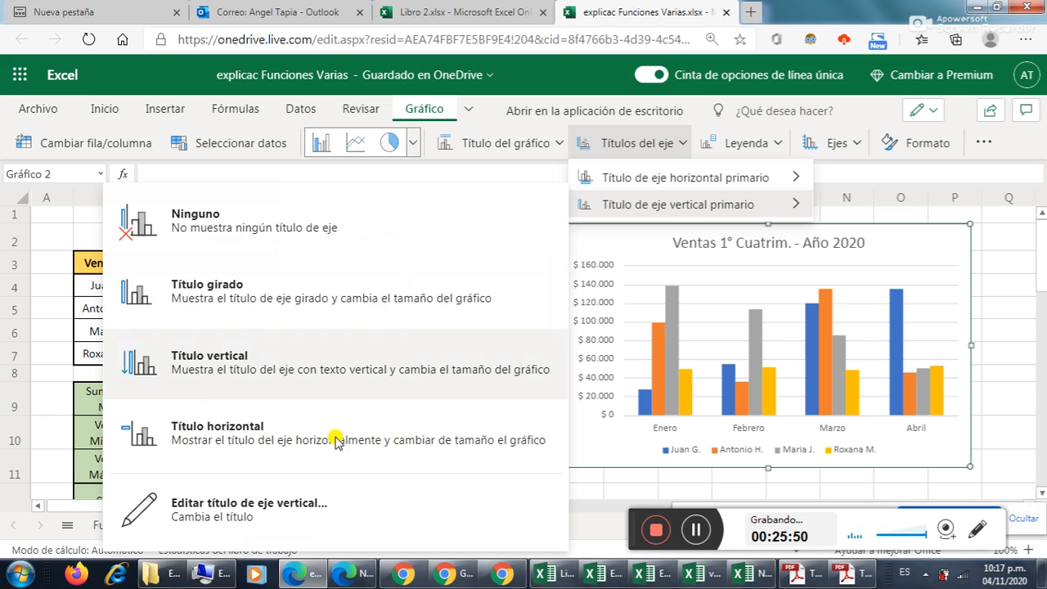
pyautogui.click(387, 500)
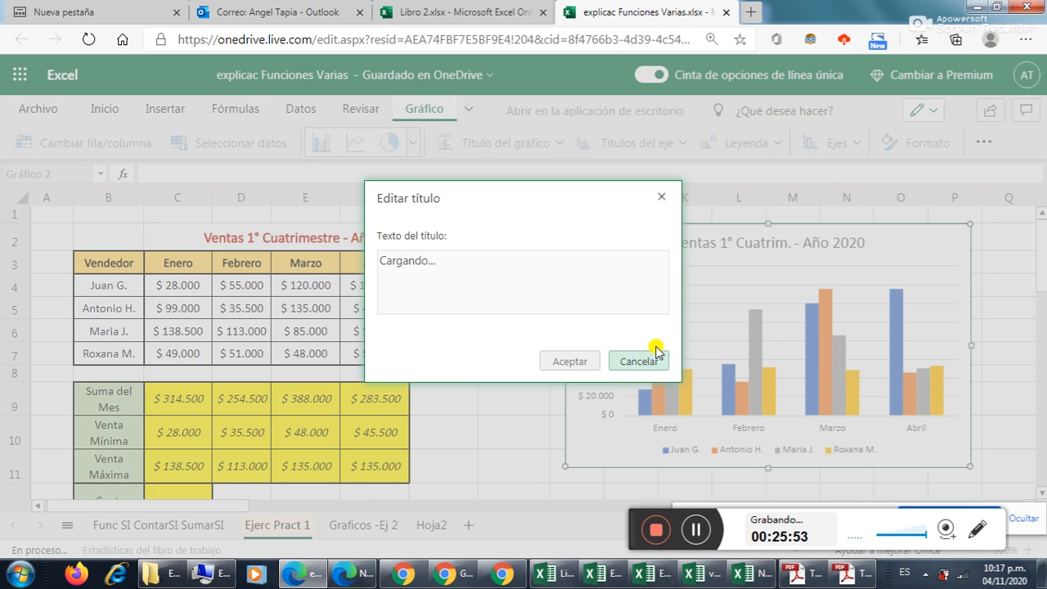
pyautogui.moveTo(458, 184); pyautogui.dragTo(313, 283)
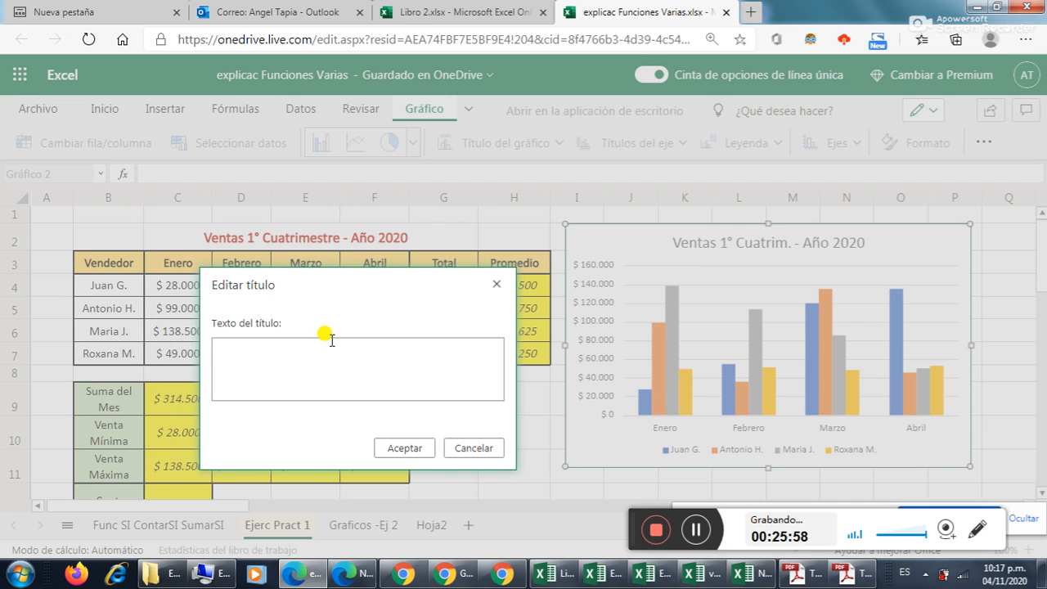
pyautogui.write('Venta')
pyautogui.write('s Mens')
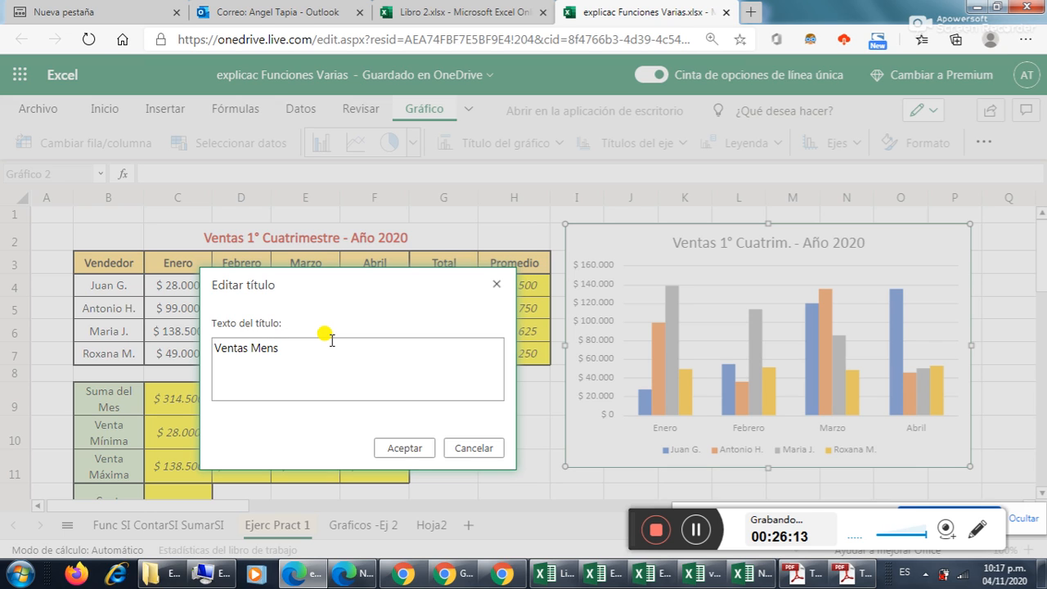
pyautogui.write('uañ')
pyautogui.write('les')
pyautogui.click(384, 447)
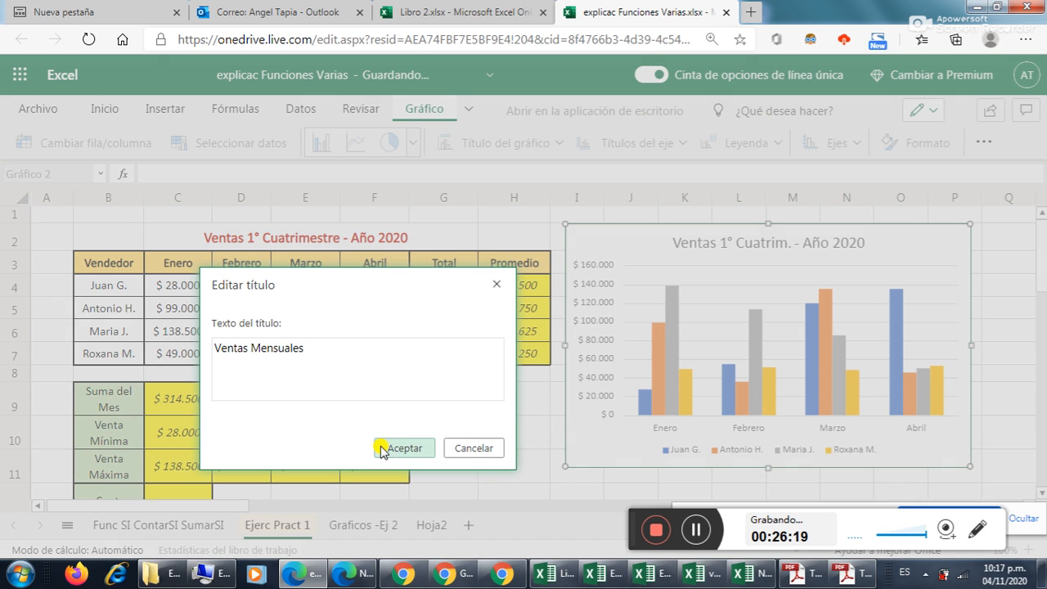
pyautogui.click(495, 451)
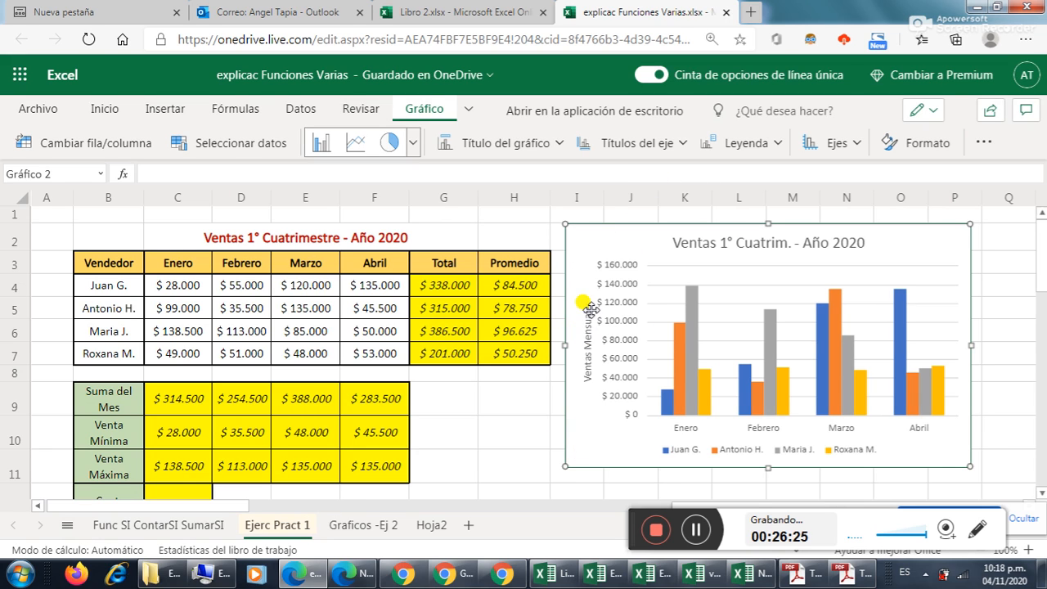
# Change the vertical axis title's layout to vertical text
pyautogui.click(681, 143)
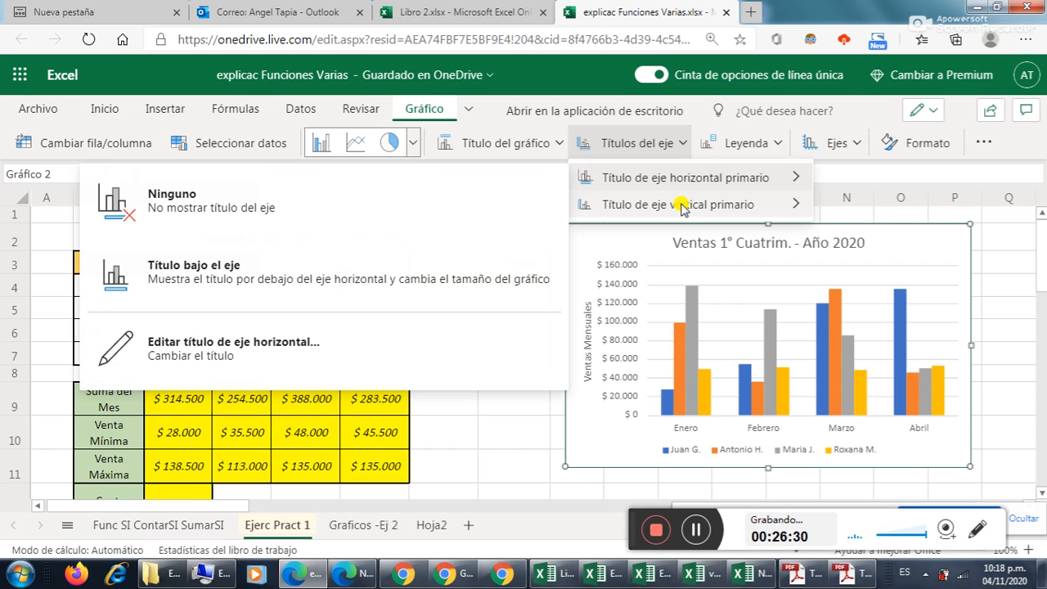
pyautogui.moveTo(681, 206)
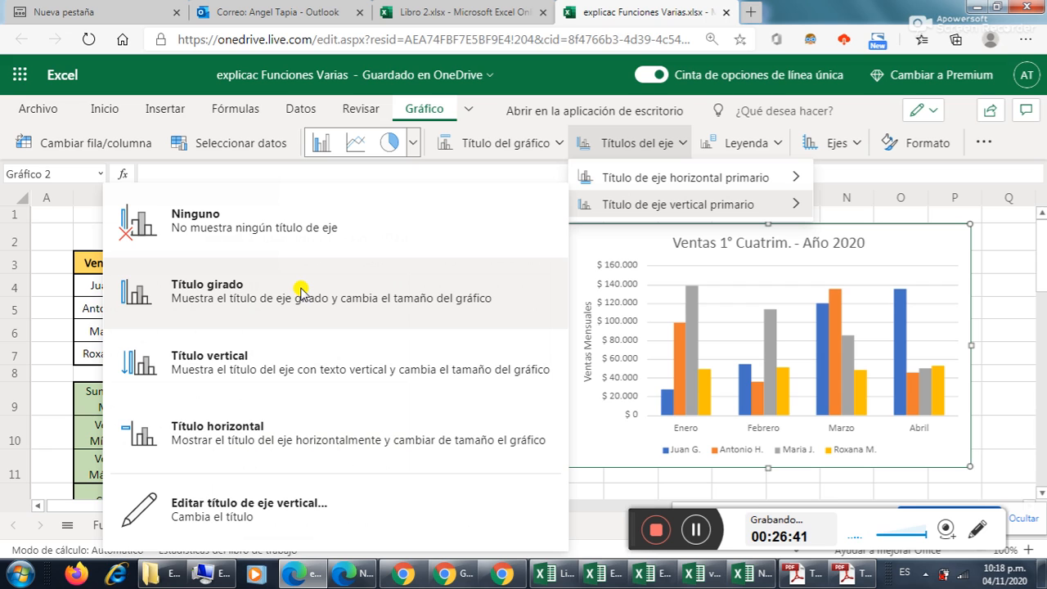
pyautogui.click(341, 346)
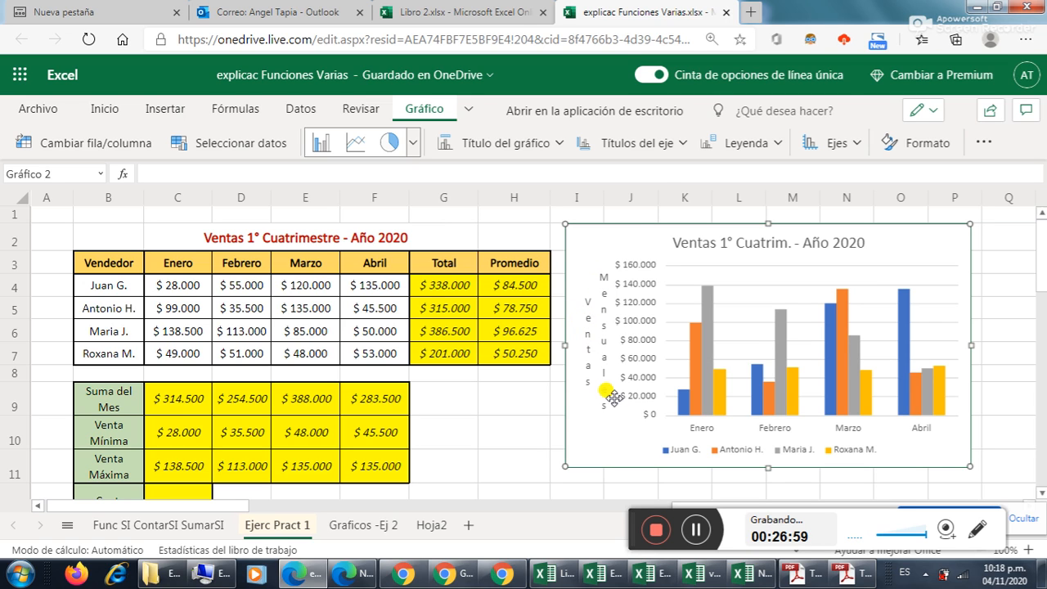
# Change the vertical axis title's layout to horizontal text
pyautogui.click(654, 145)
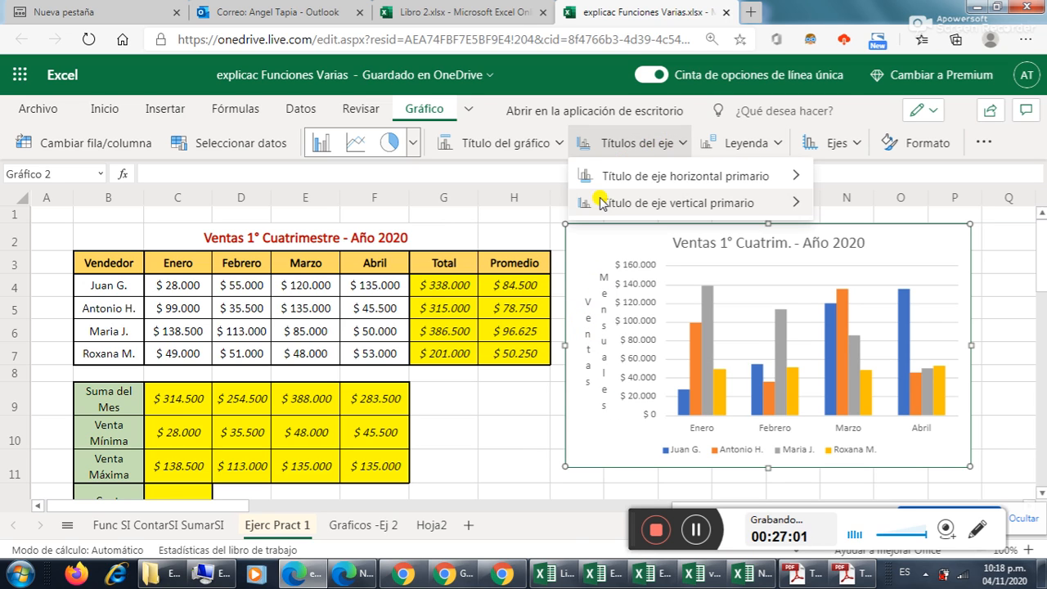
pyautogui.moveTo(605, 204)
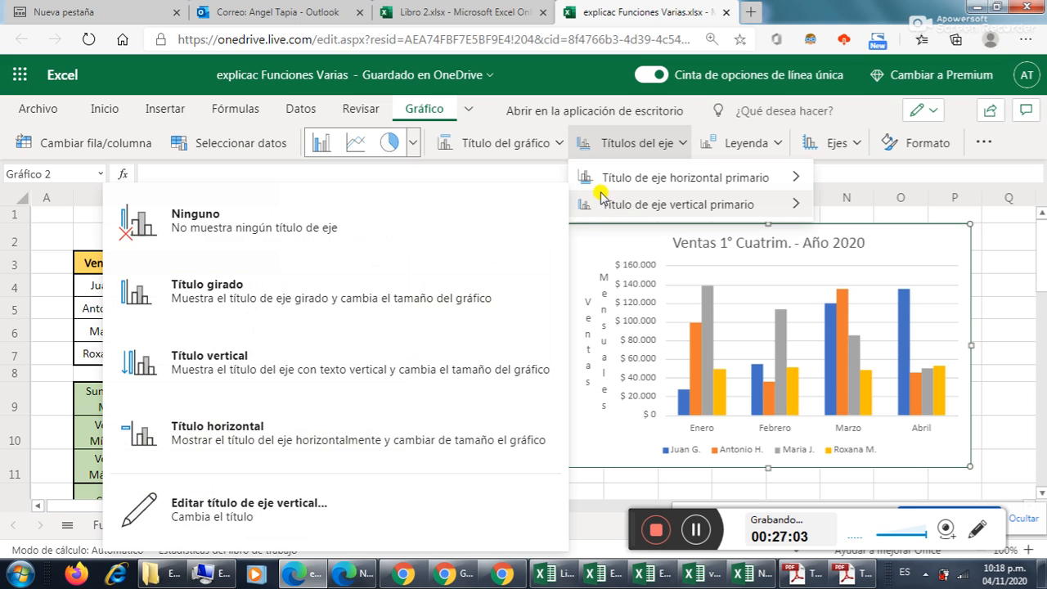
pyautogui.click(389, 427)
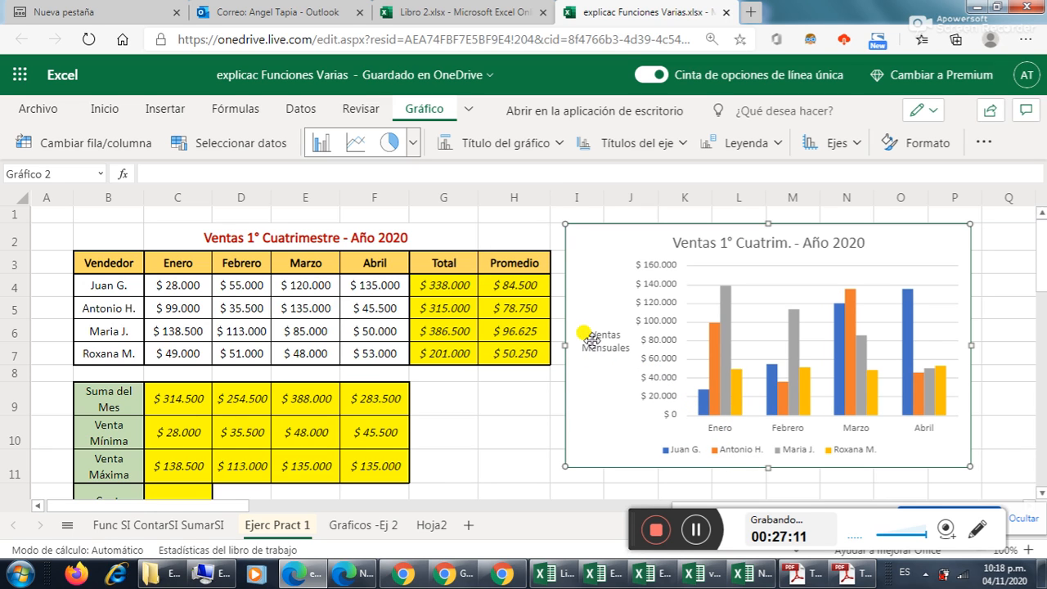
# Set the primary vertical axis title to the rotated layout and look over the available title layouts again
pyautogui.click(675, 147)
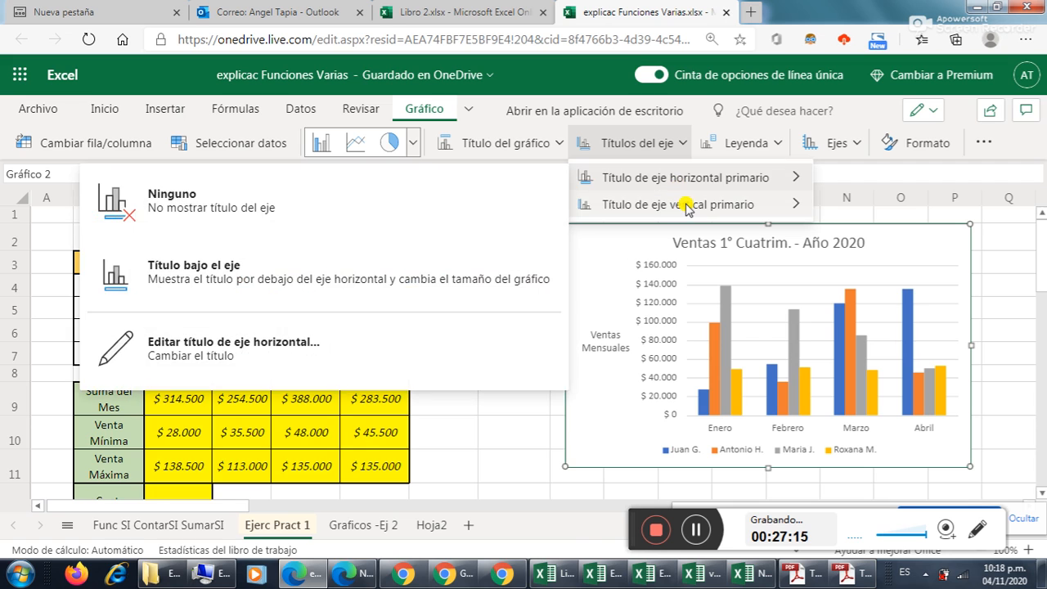
pyautogui.moveTo(683, 205)
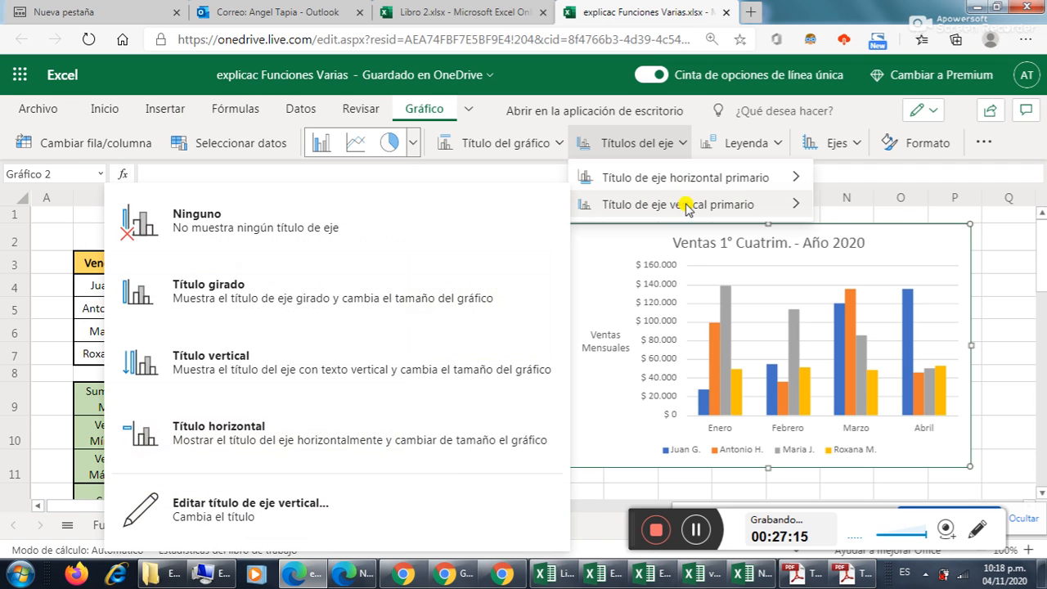
pyautogui.click(368, 301)
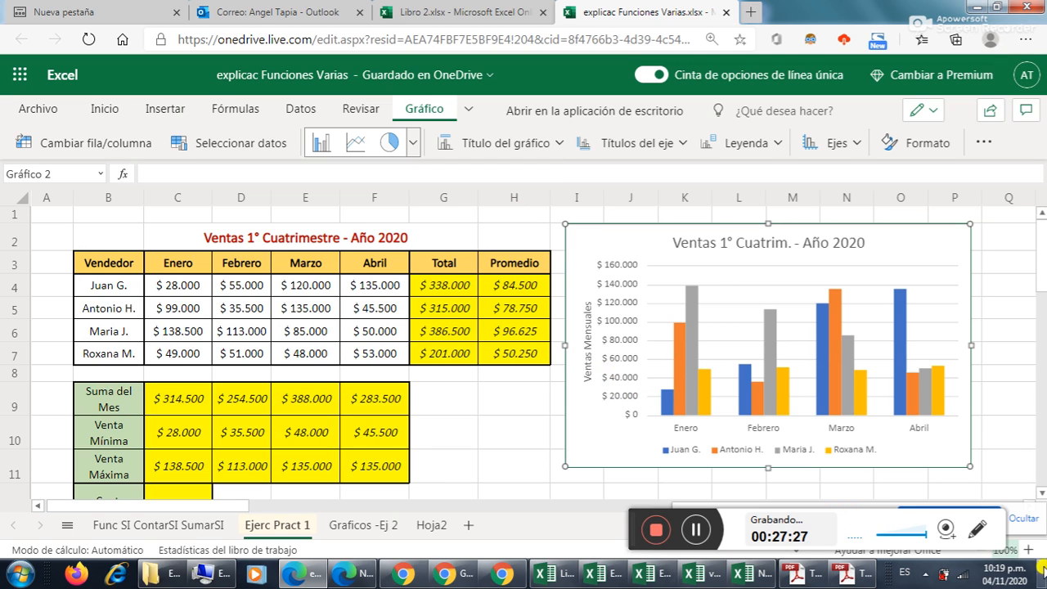
pyautogui.click(679, 147)
pyautogui.click(661, 204)
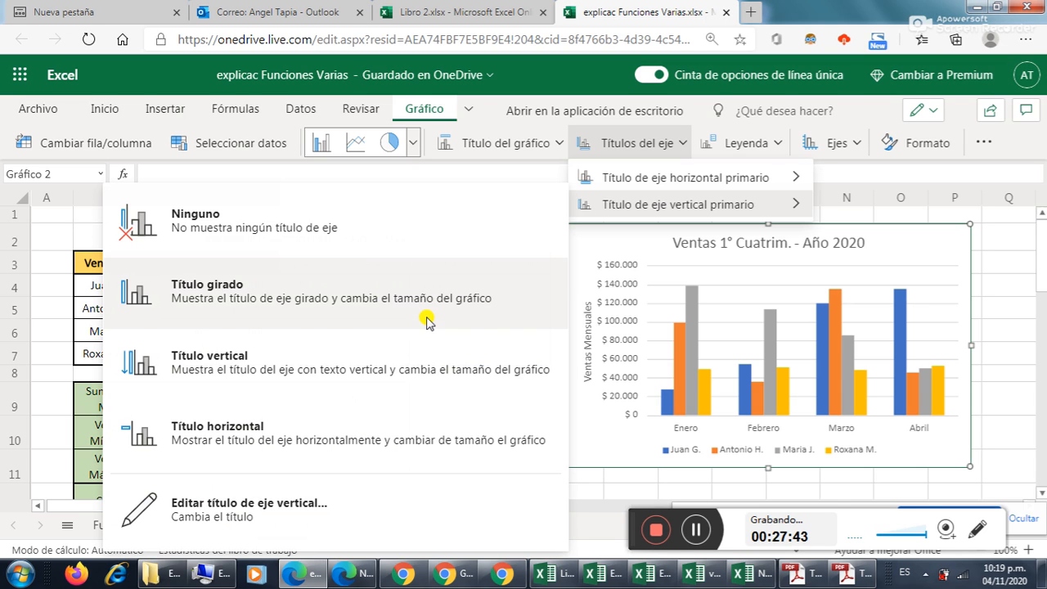
# Review the legend position options and display the legend at the bottom of the chart
pyautogui.click(771, 145)
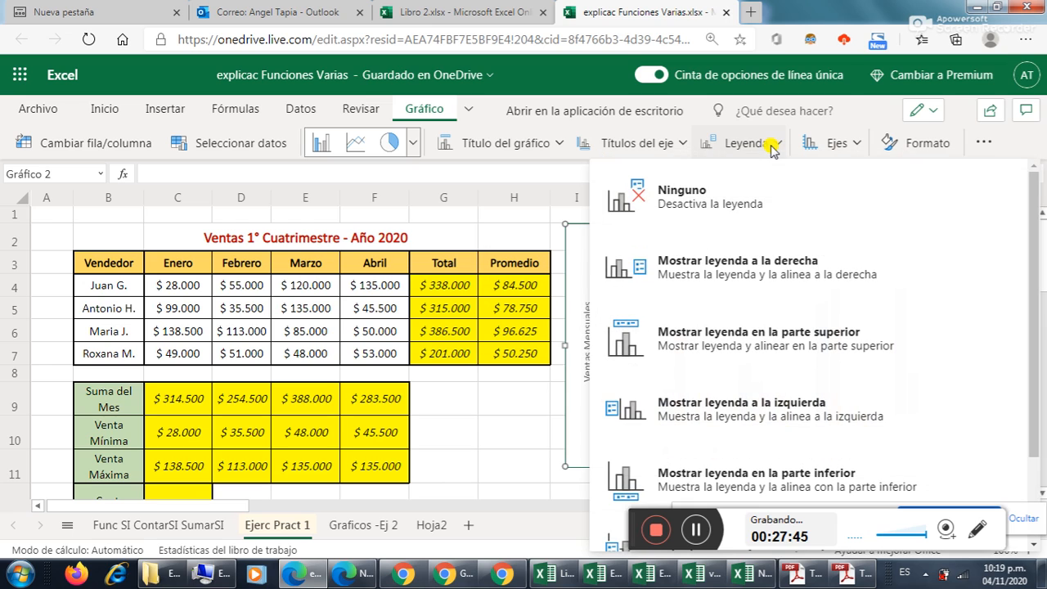
pyautogui.click(582, 251)
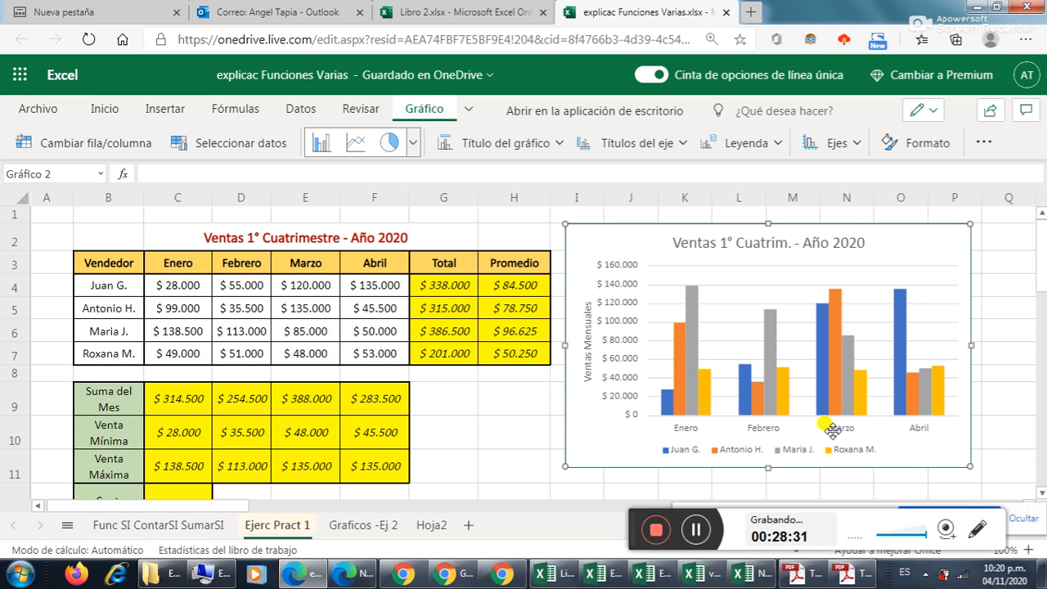
pyautogui.click(751, 144)
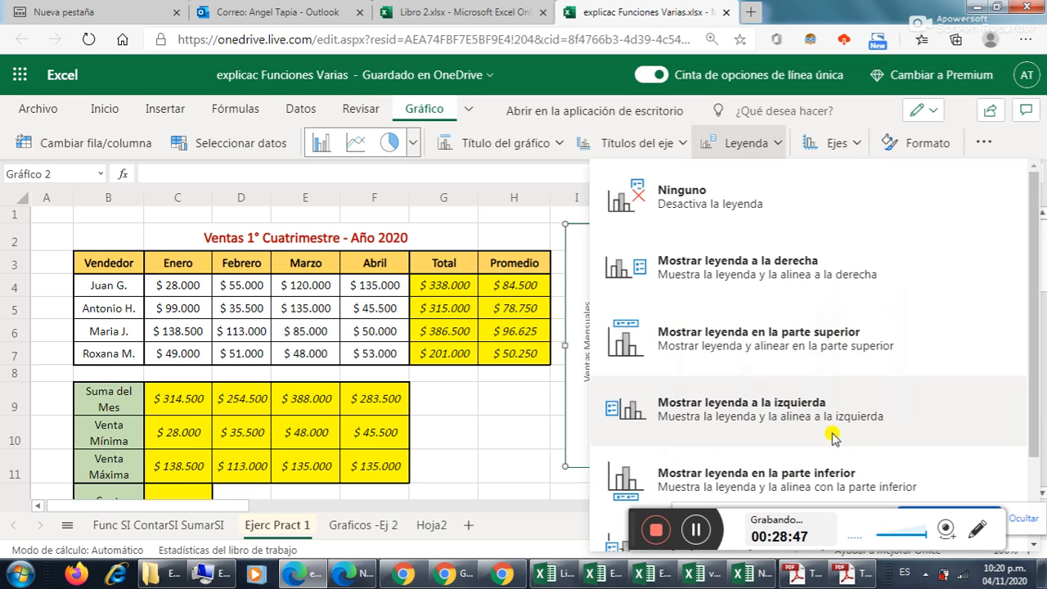
pyautogui.click(853, 469)
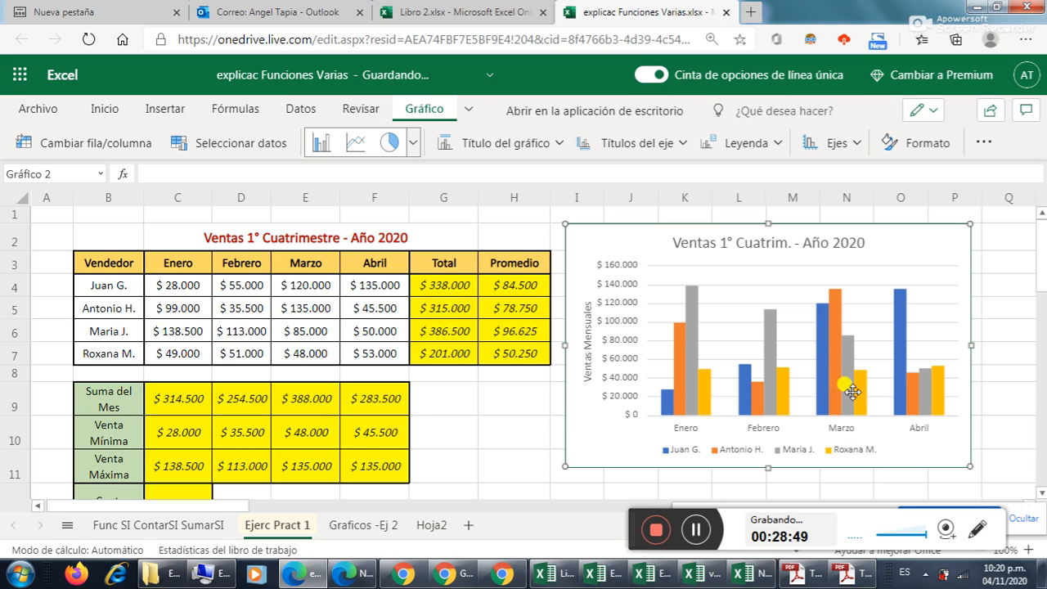
# Move the legend to the top of the chart and turn the legend off
pyautogui.click(756, 145)
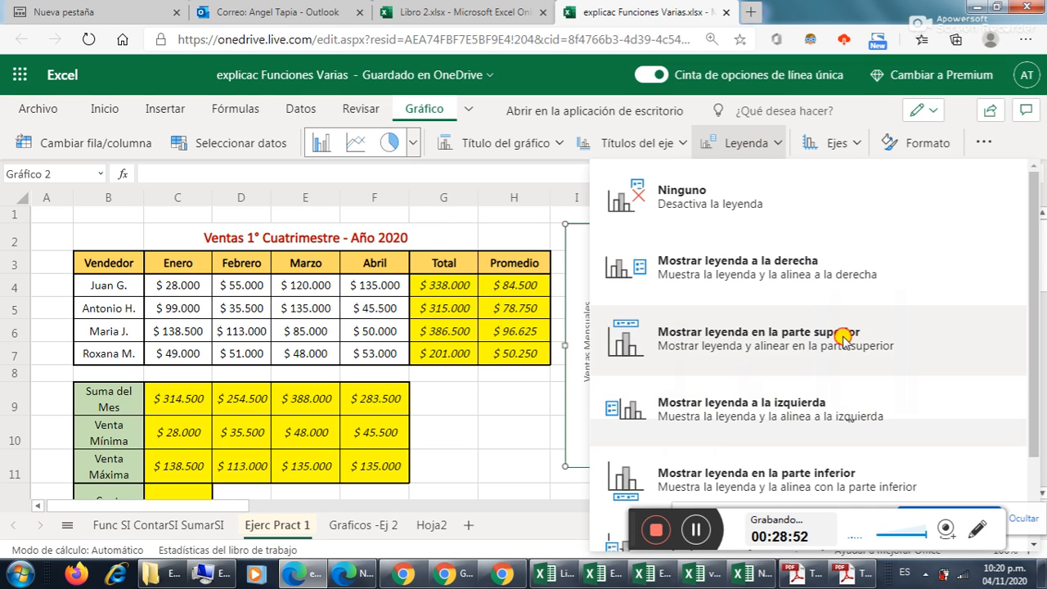
pyautogui.click(842, 337)
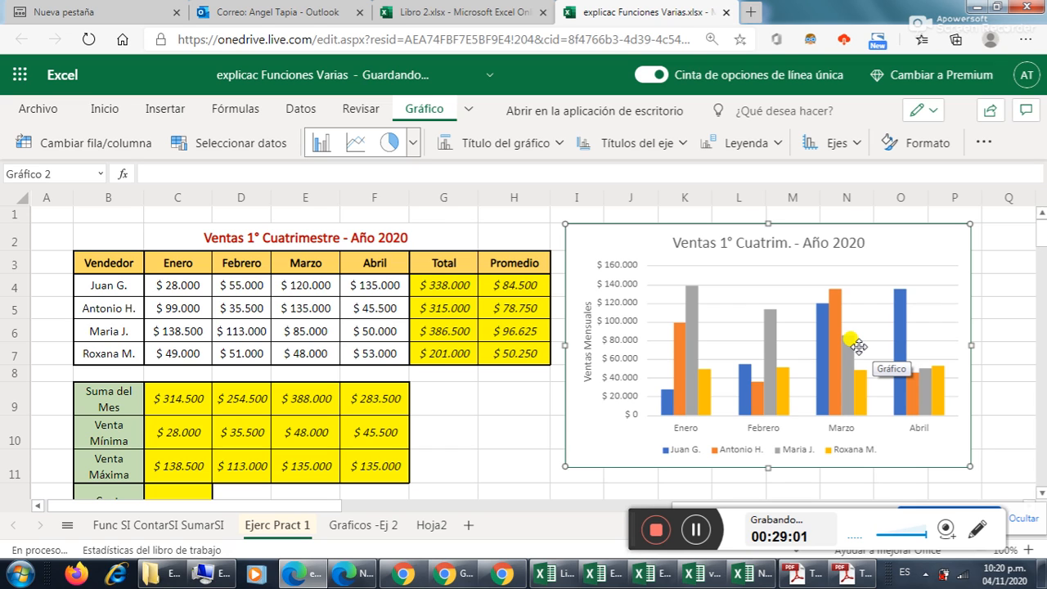
pyautogui.click(778, 144)
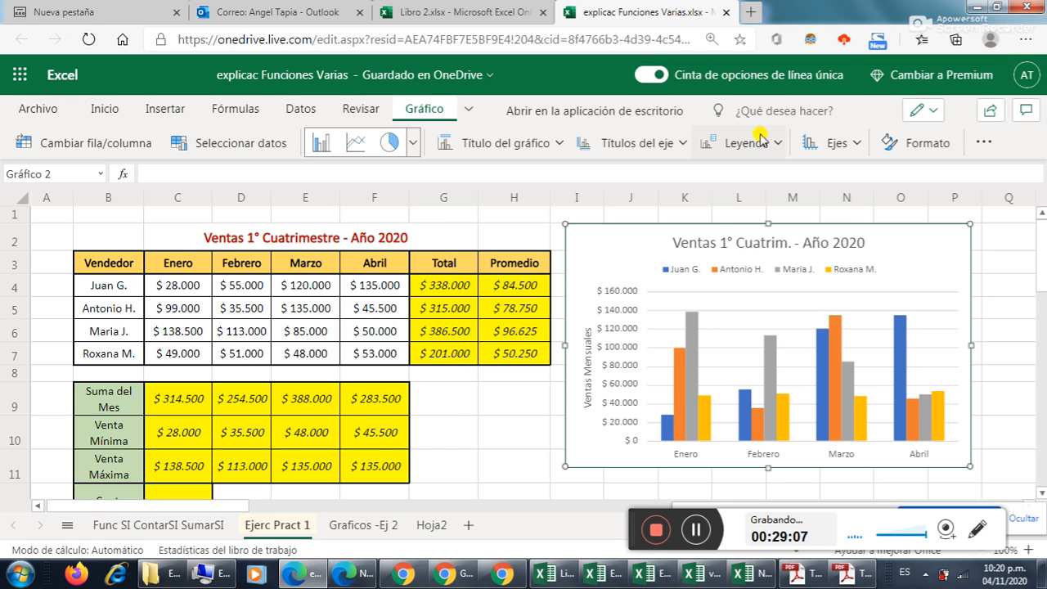
pyautogui.click(760, 142)
pyautogui.click(727, 203)
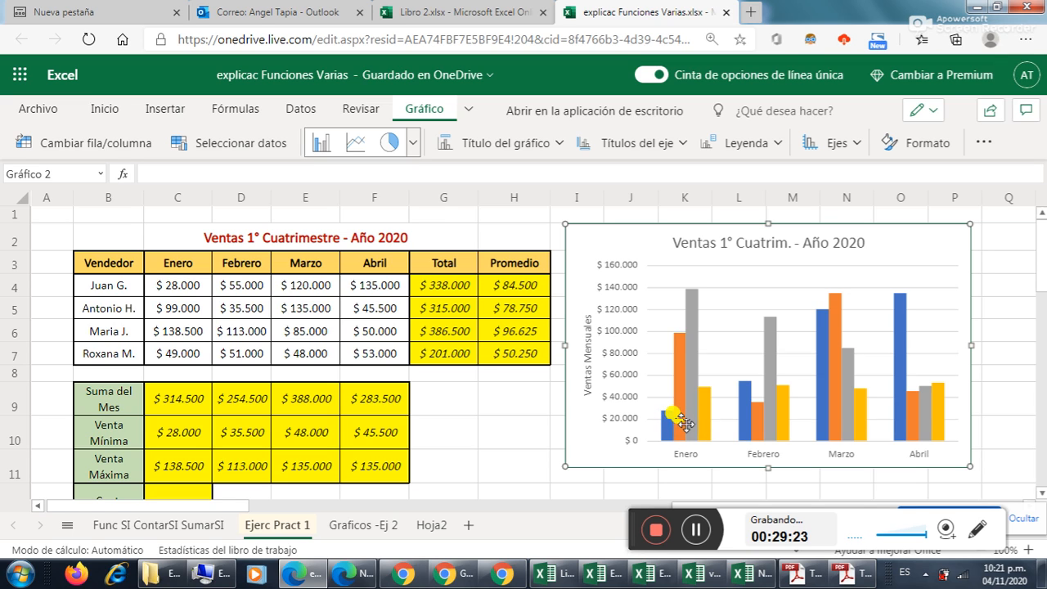
# Turn the chart's legend back on, aligned with the bottom of the chart
pyautogui.click(775, 145)
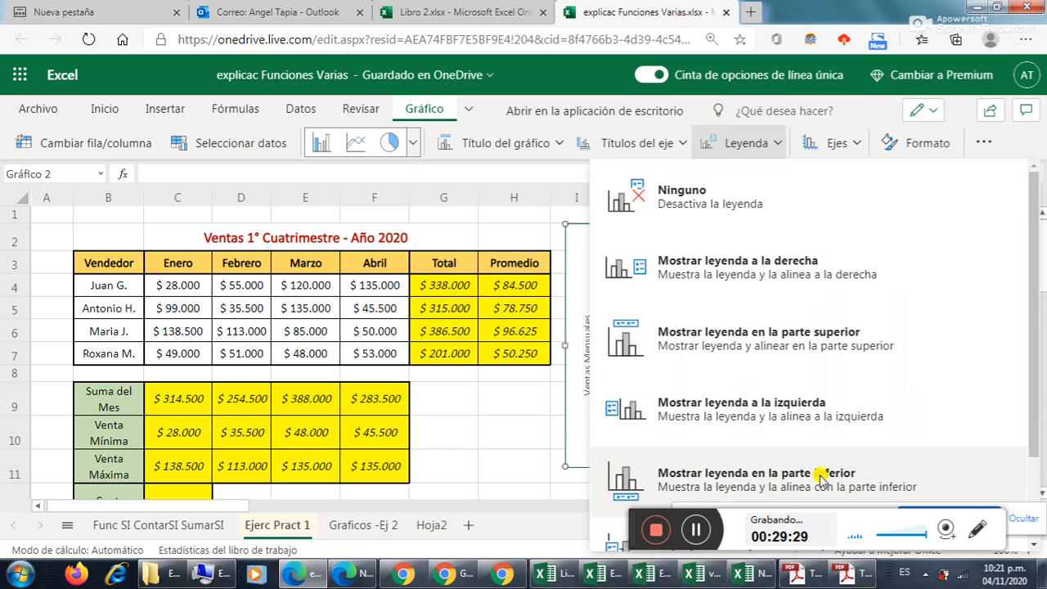
pyautogui.click(822, 474)
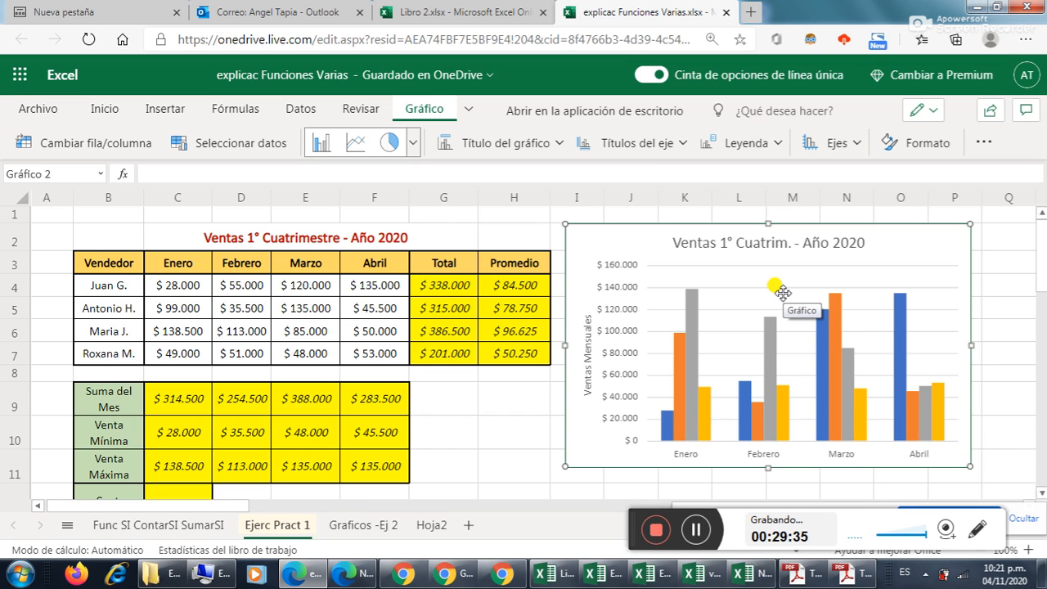
# Review the primary horizontal axis options and display that axis from right to left with labels
pyautogui.click(850, 147)
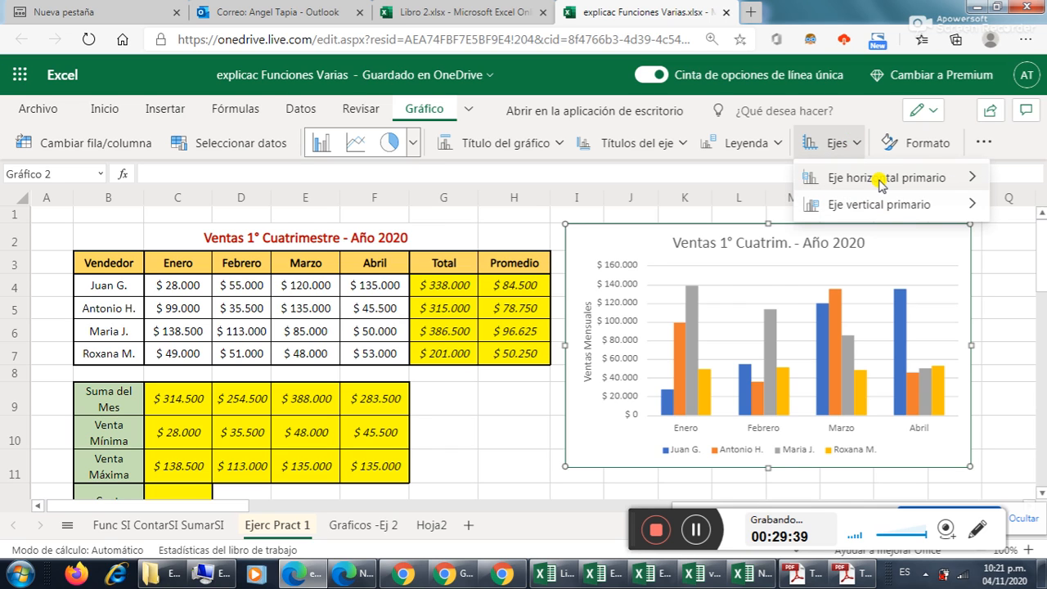
pyautogui.moveTo(876, 178)
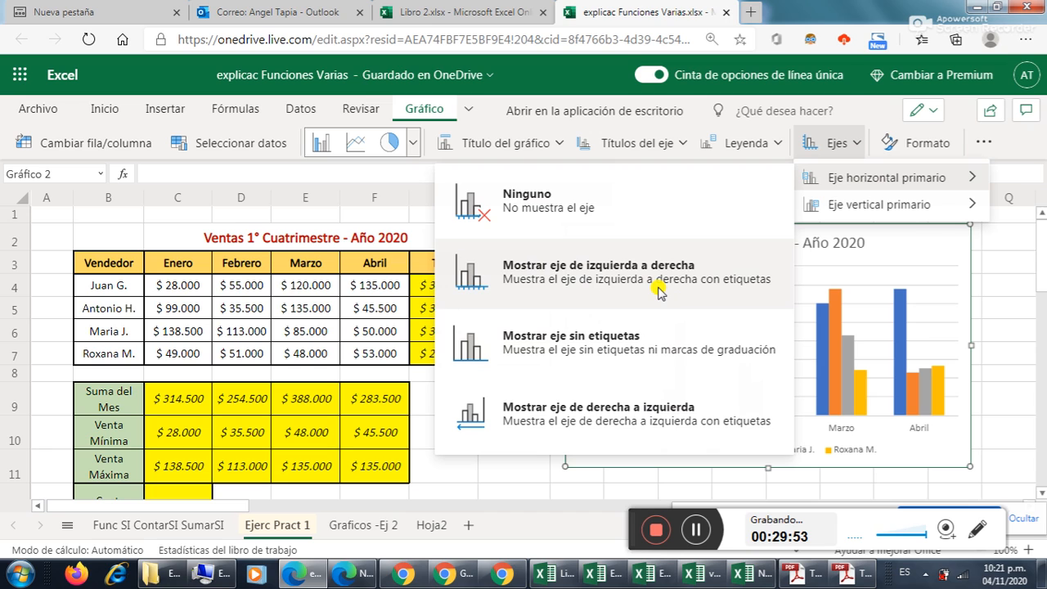
pyautogui.click(959, 363)
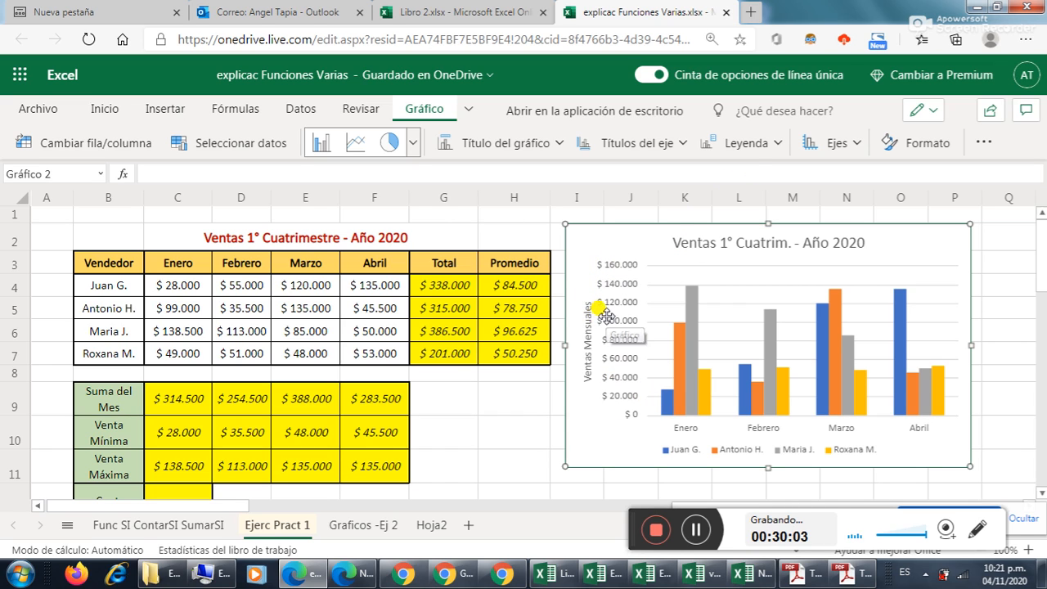
pyautogui.click(811, 151)
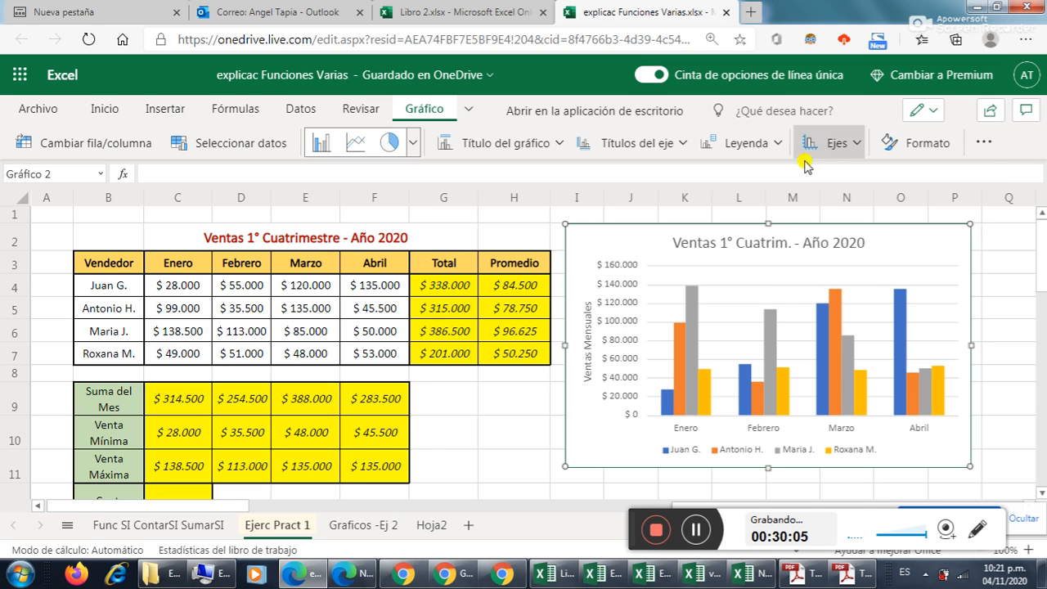
pyautogui.click(806, 178)
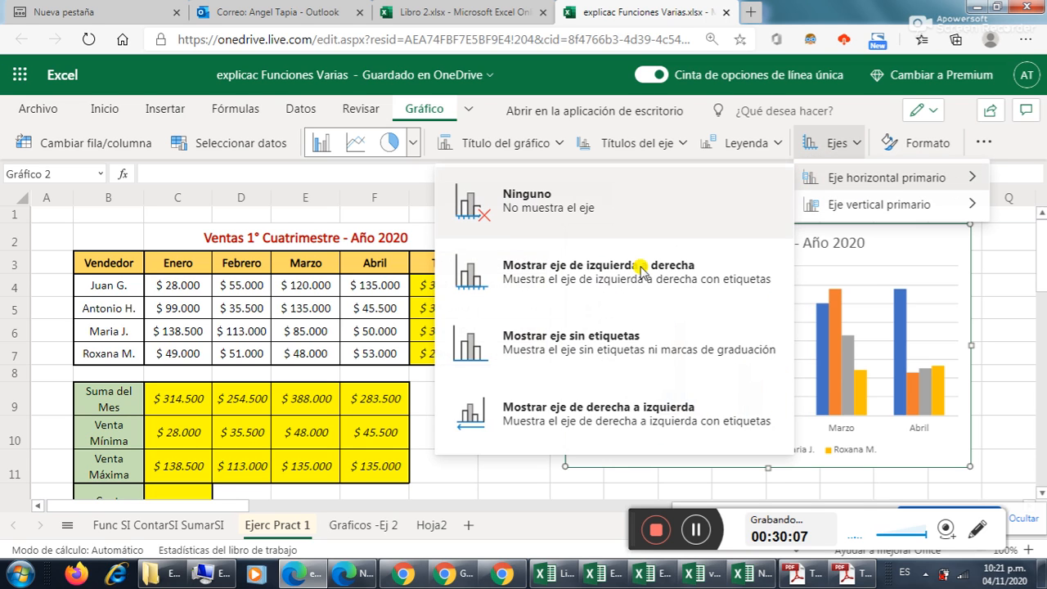
pyautogui.click(655, 413)
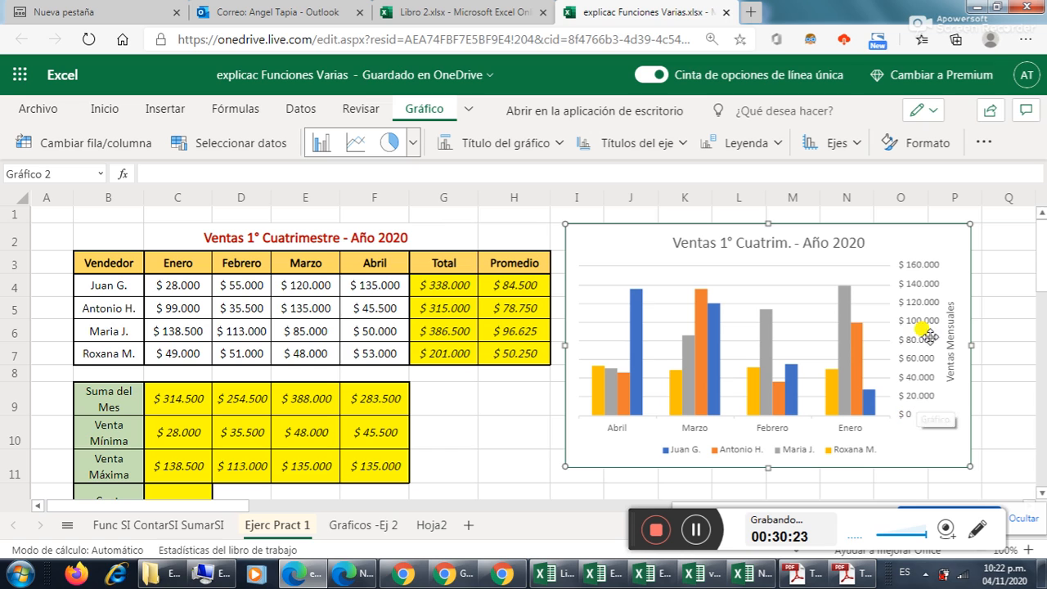
# Set the primary horizontal axis to display from left to right with labels
pyautogui.click(836, 147)
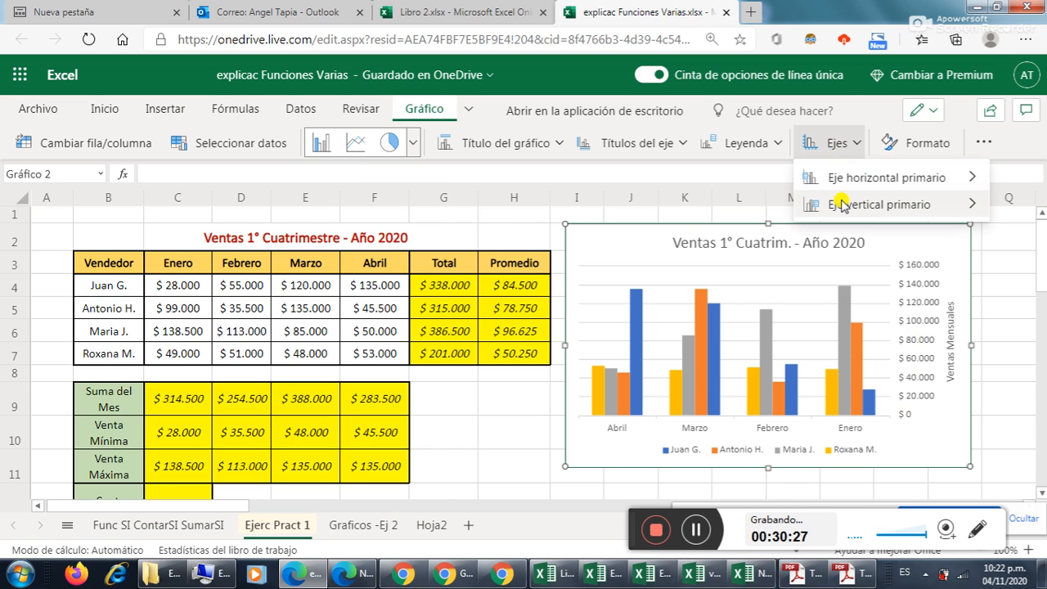
pyautogui.moveTo(841, 204)
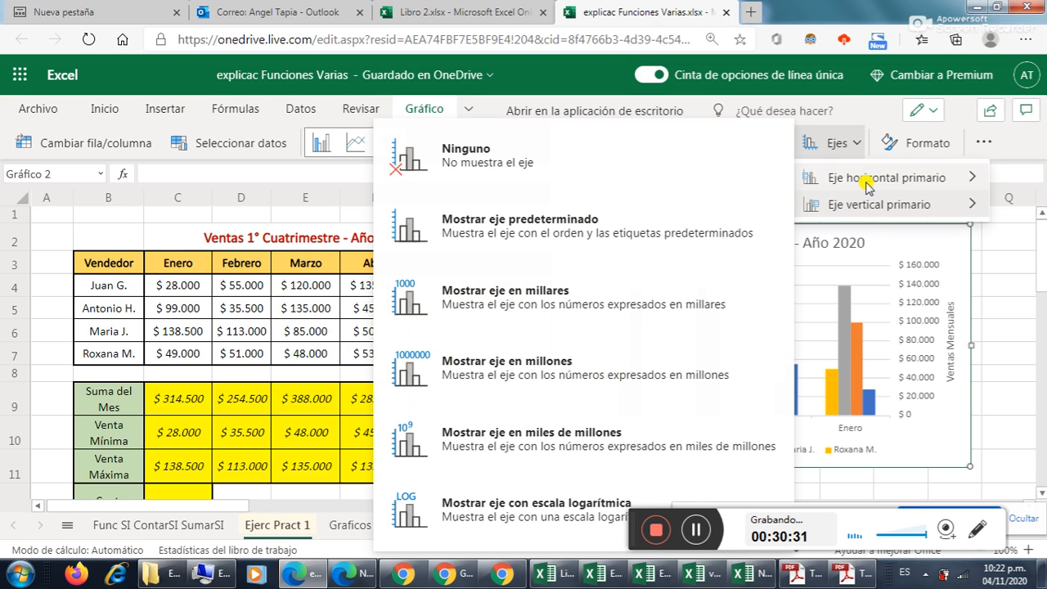
pyautogui.moveTo(818, 178)
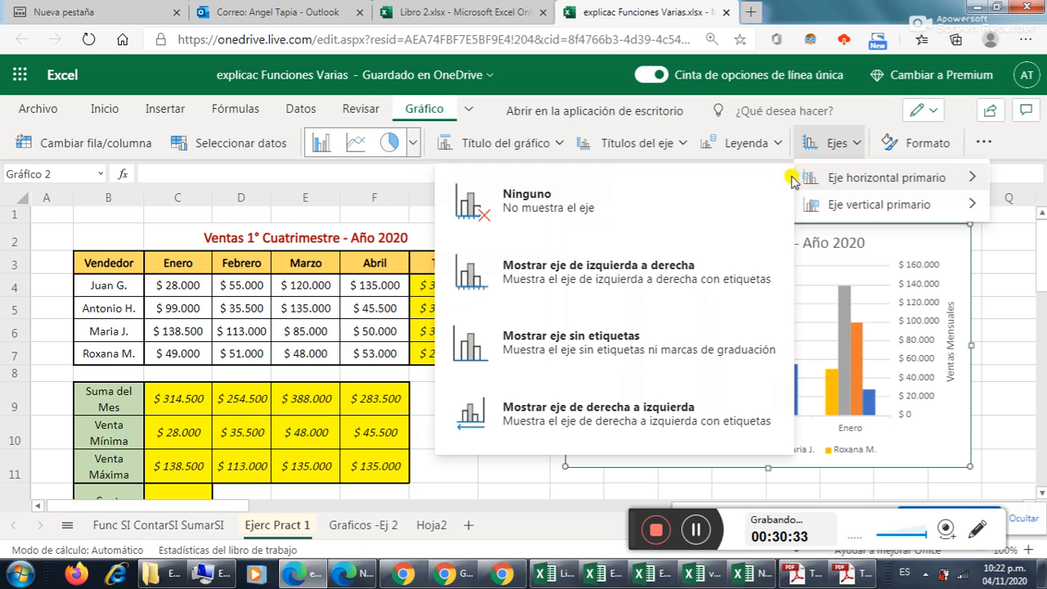
pyautogui.click(664, 282)
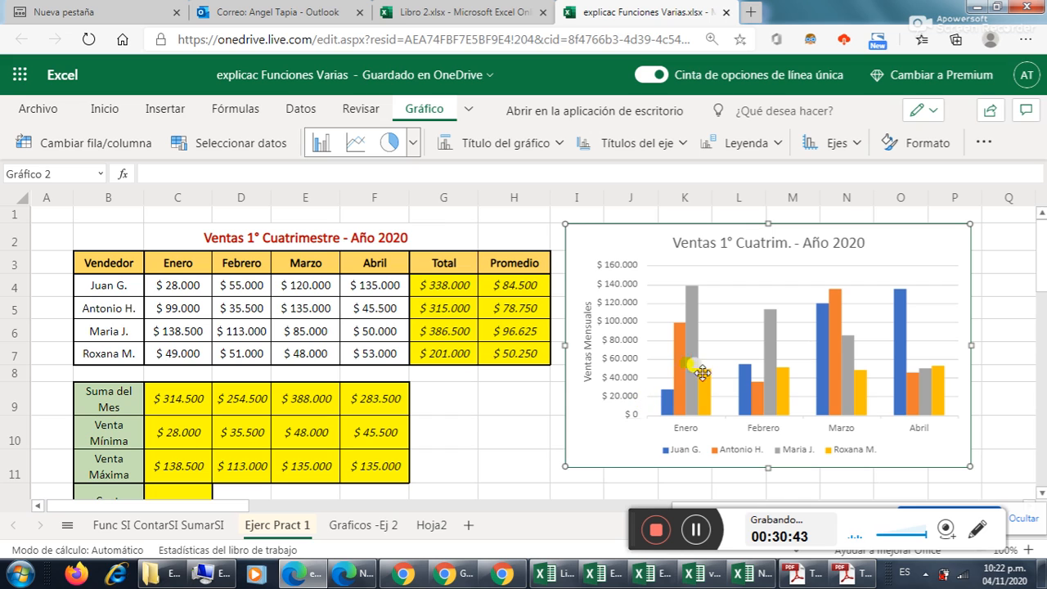
# Review the primary vertical axis options and display that axis with its numbers expressed in thousands
pyautogui.click(859, 144)
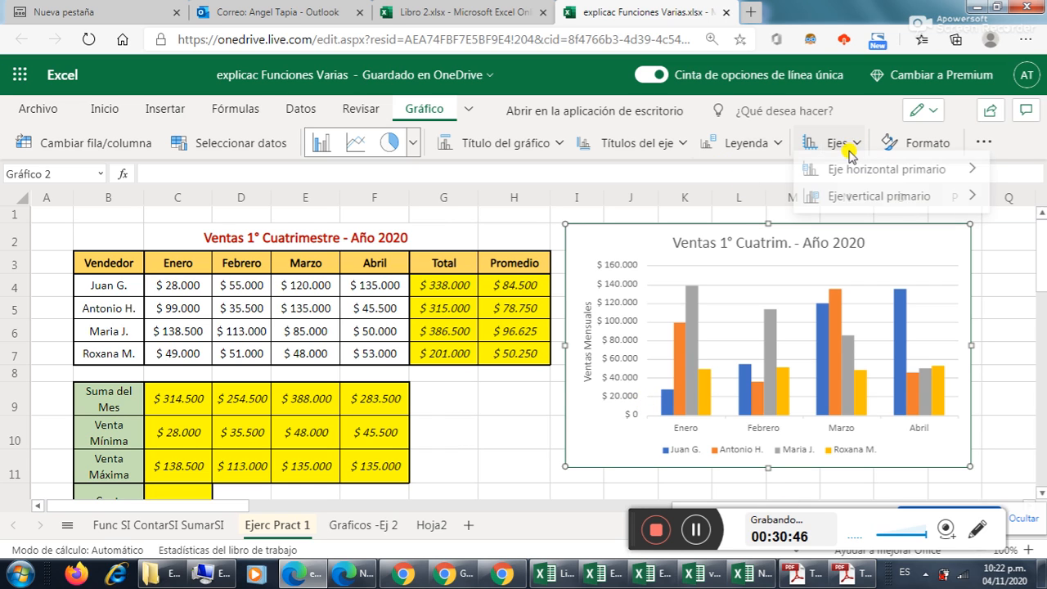
pyautogui.click(862, 206)
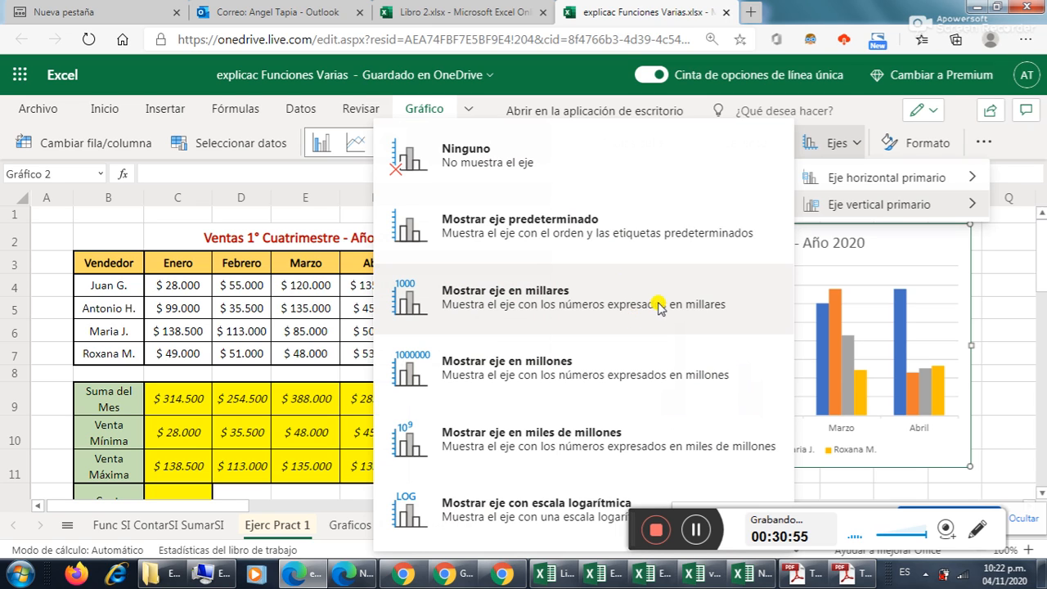
pyautogui.click(879, 286)
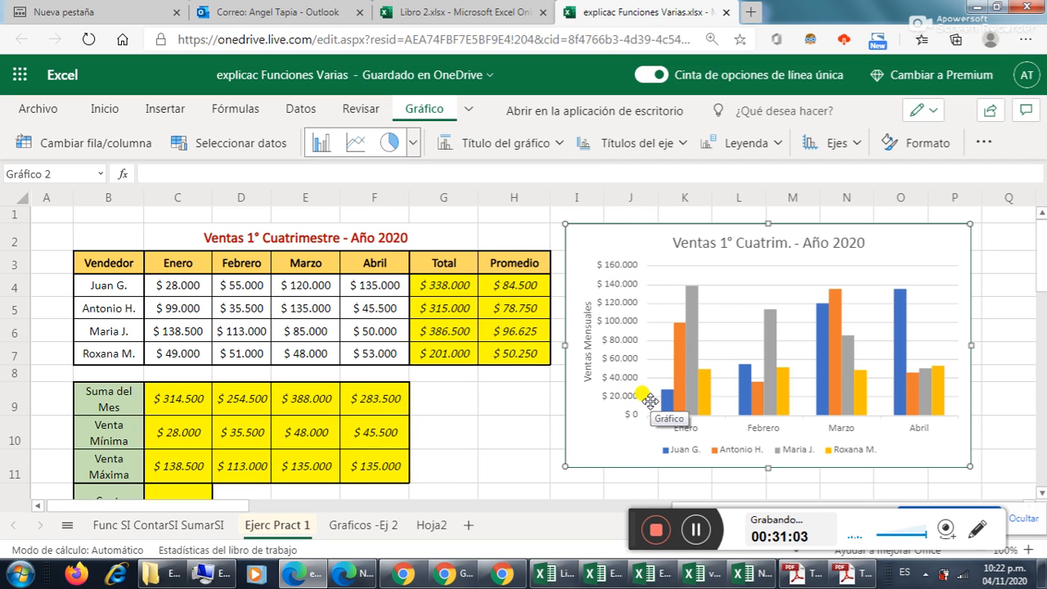
pyautogui.click(855, 144)
pyautogui.moveTo(879, 207)
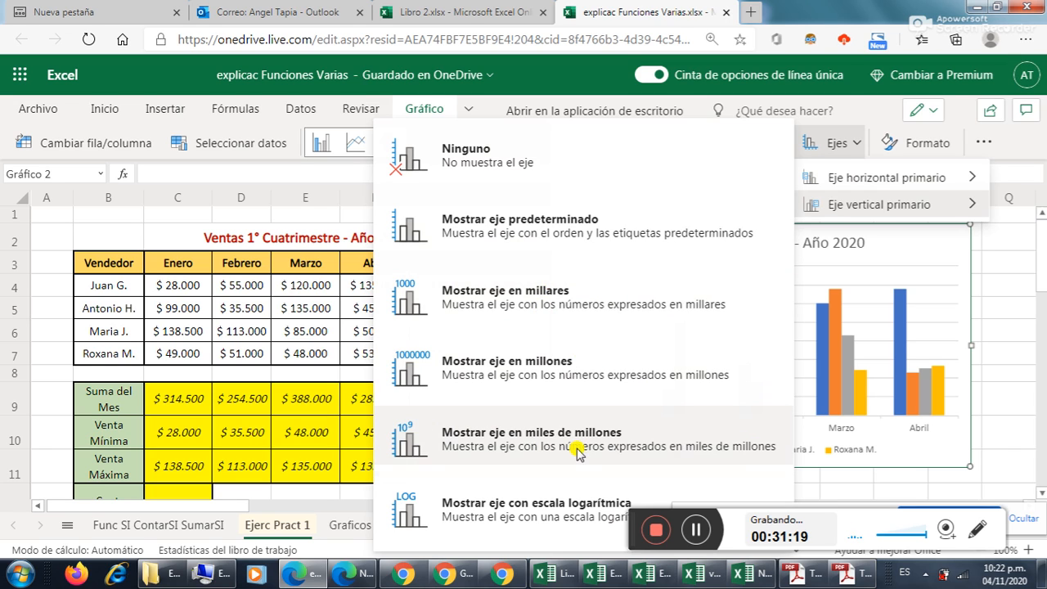
pyautogui.click(533, 303)
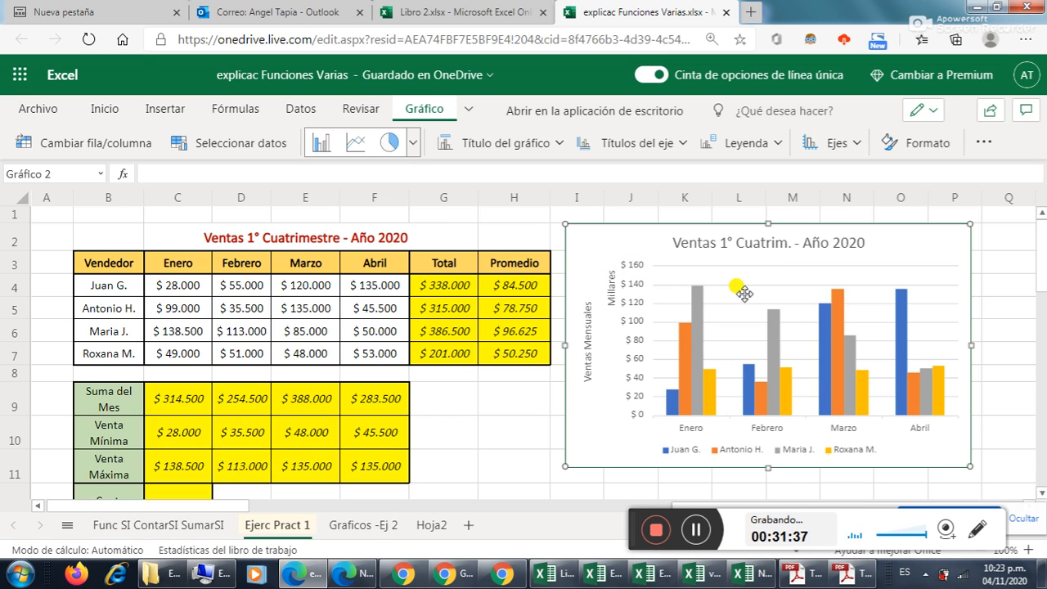
# Set the primary vertical axis to the default order and labels
pyautogui.click(849, 144)
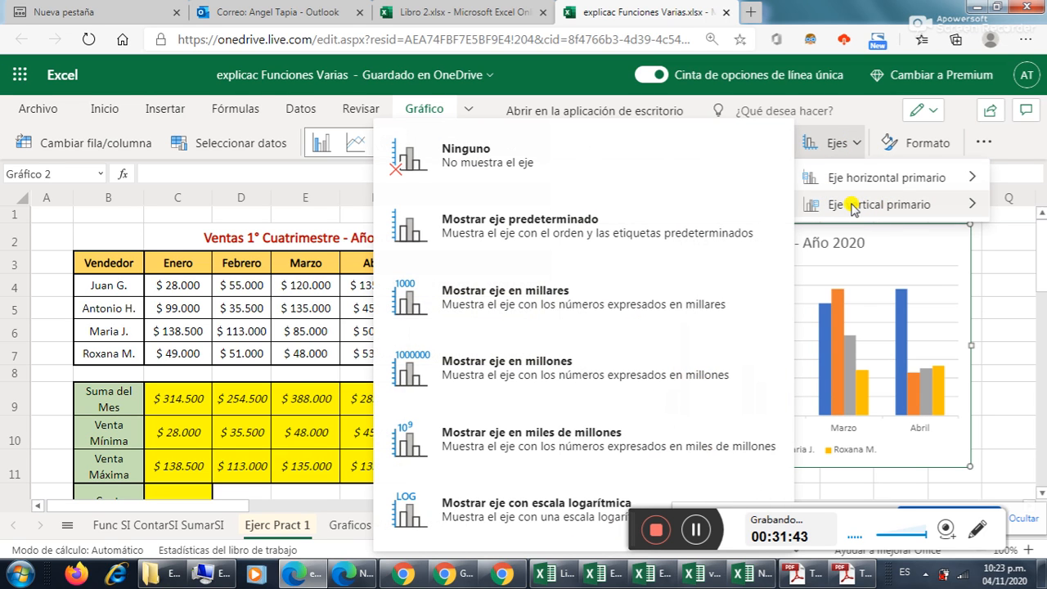
pyautogui.click(596, 231)
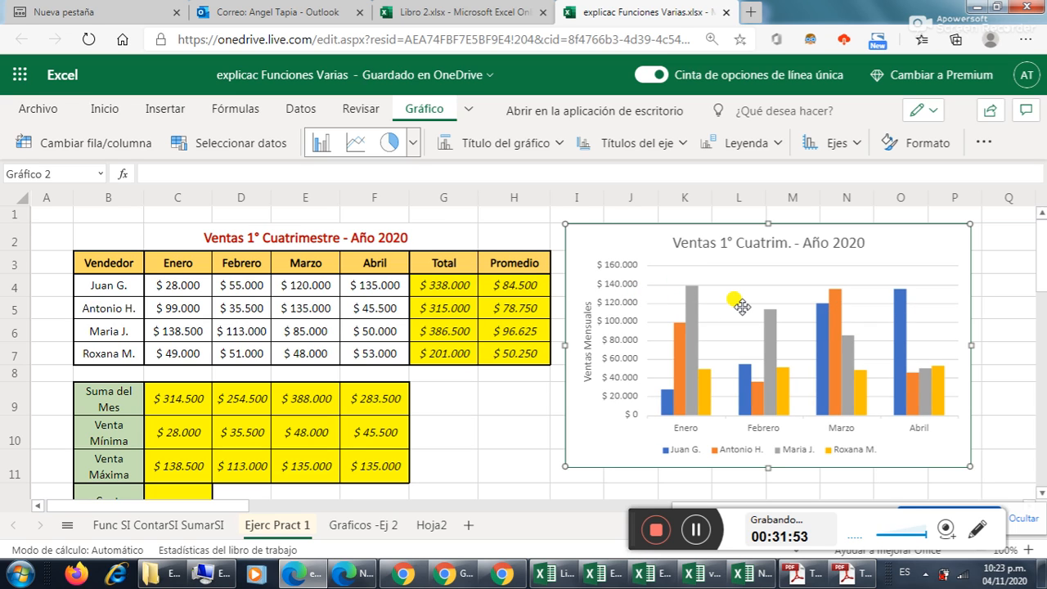
# Open the formatting options for the monthly sales chart and bring the whole chart into view beside them
pyautogui.click(935, 153)
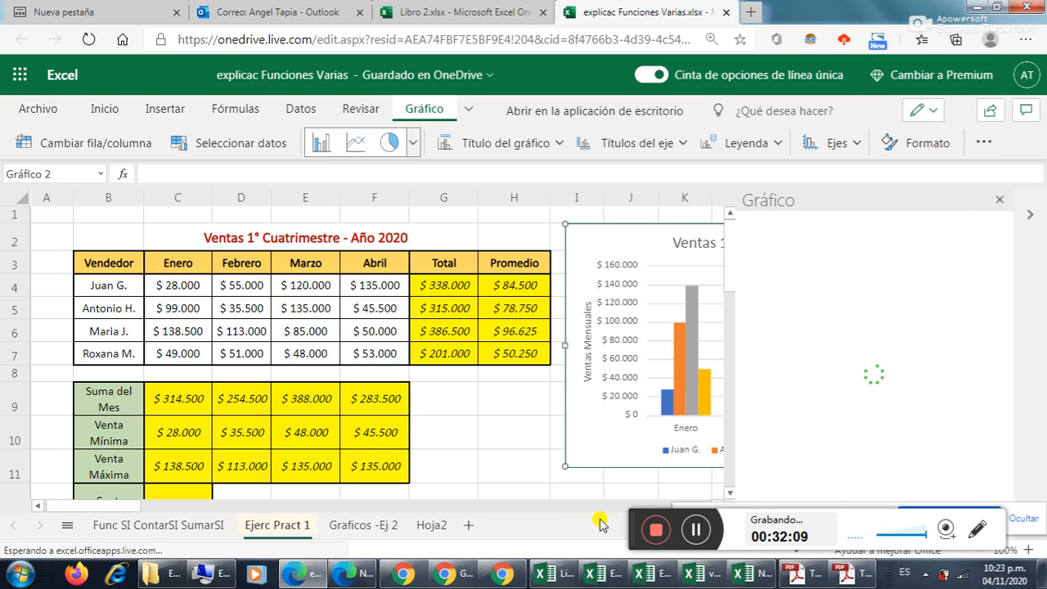
pyautogui.moveTo(636, 517); pyautogui.dragTo(32, 497)
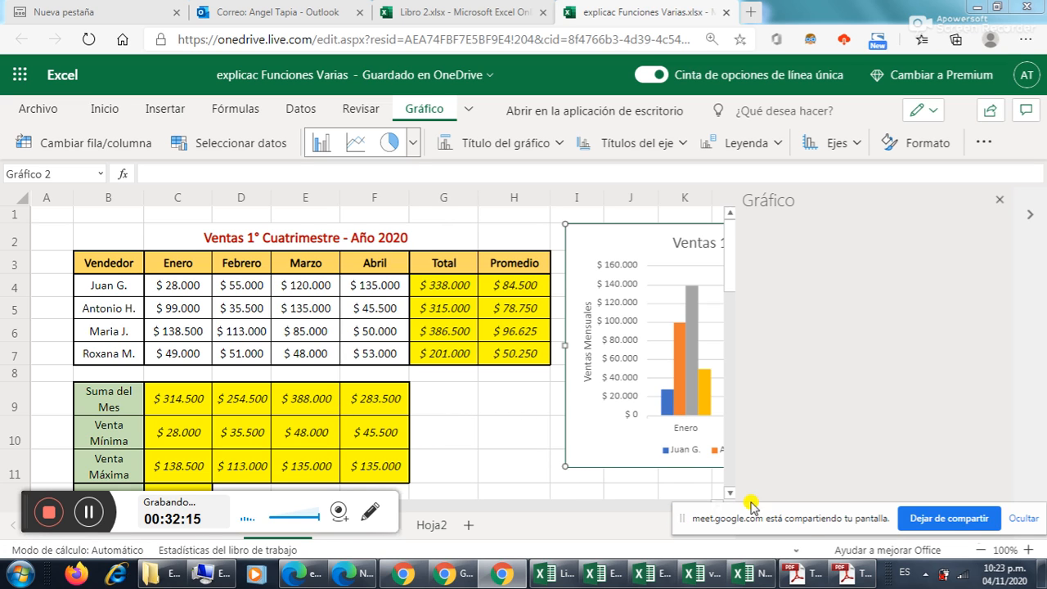
pyautogui.click(1032, 520)
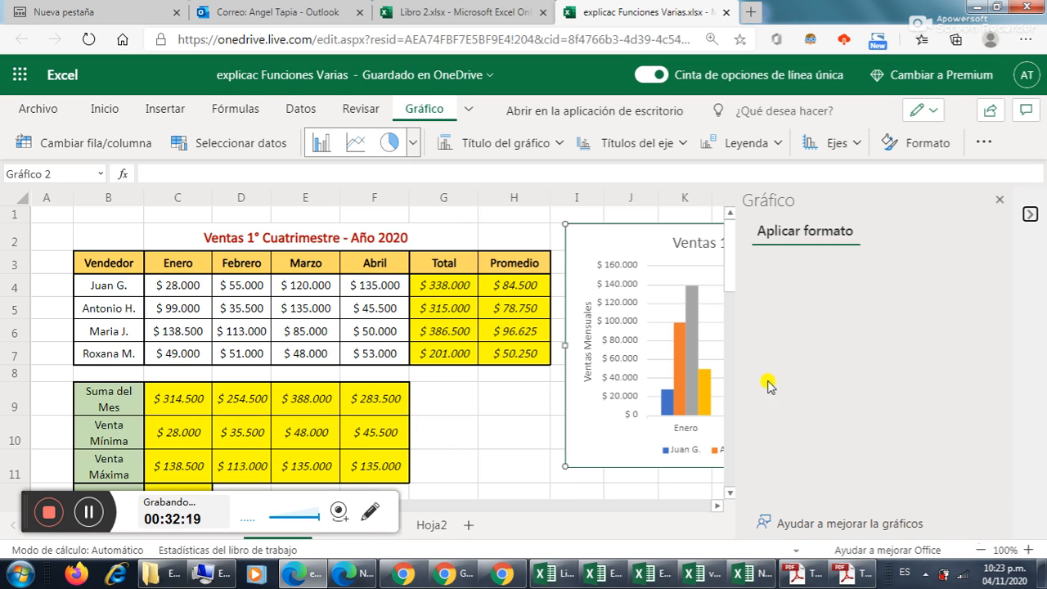
pyautogui.click(742, 236)
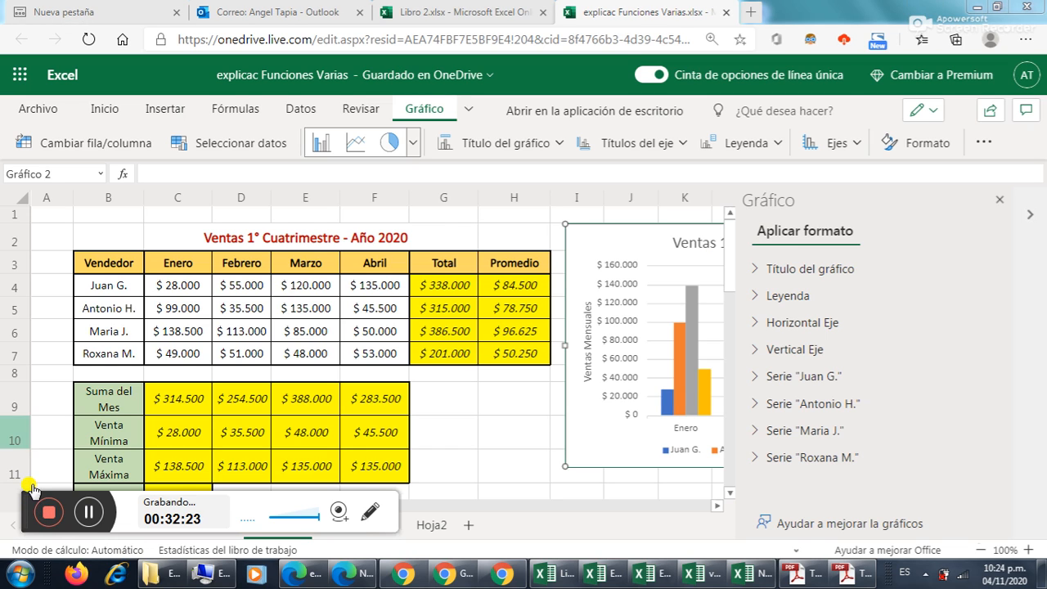
pyautogui.moveTo(23, 493); pyautogui.dragTo(26, 421)
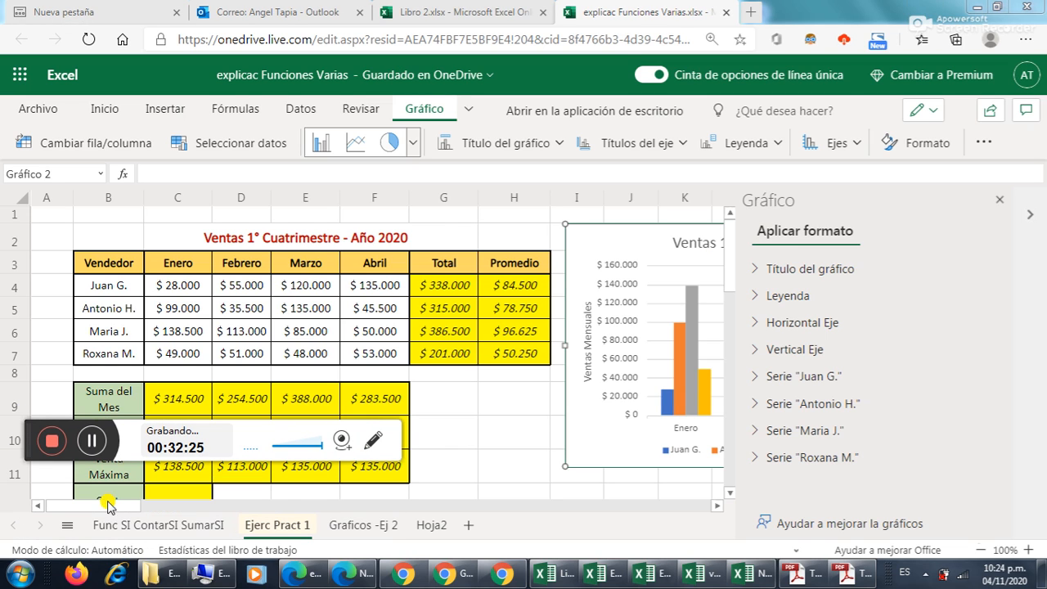
pyautogui.moveTo(113, 507); pyautogui.dragTo(162, 505)
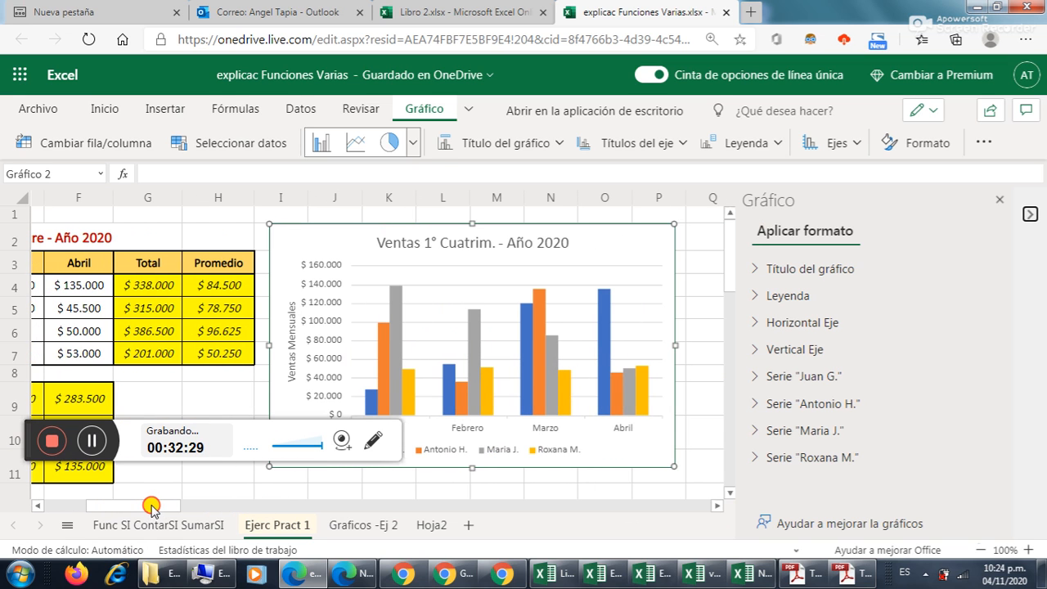
pyautogui.click(40, 436)
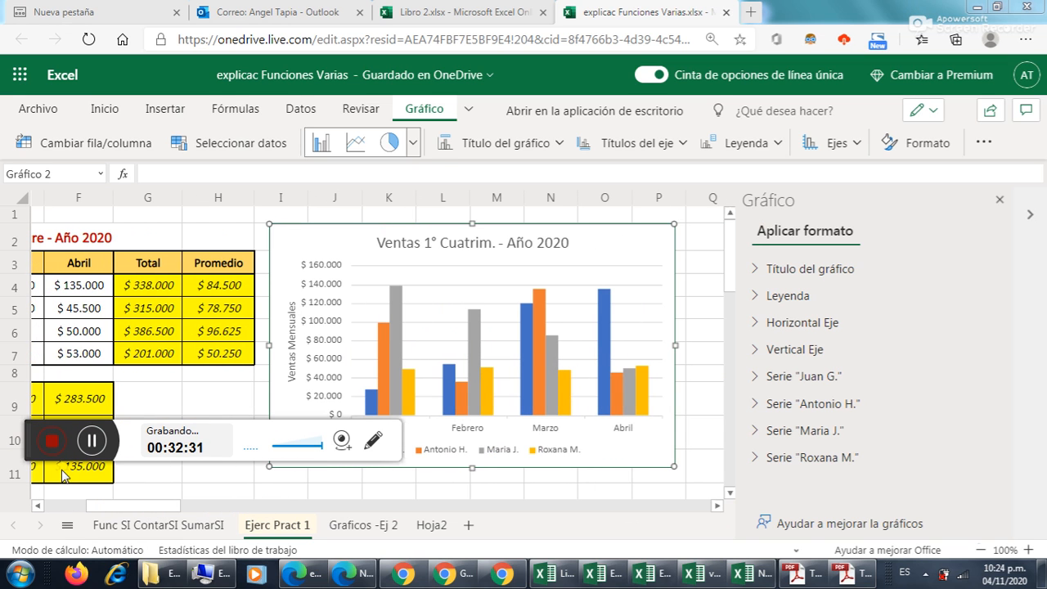
pyautogui.moveTo(41, 438); pyautogui.dragTo(37, 478)
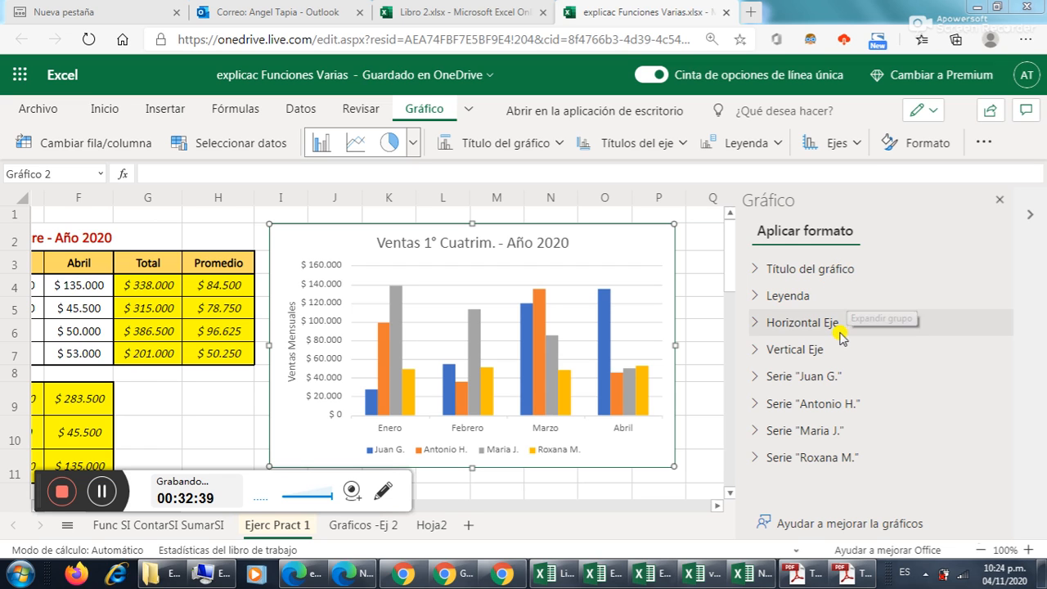
# Review the chart title's formatting options, including its text, font and the position choices Encima and Superponer
pyautogui.click(821, 272)
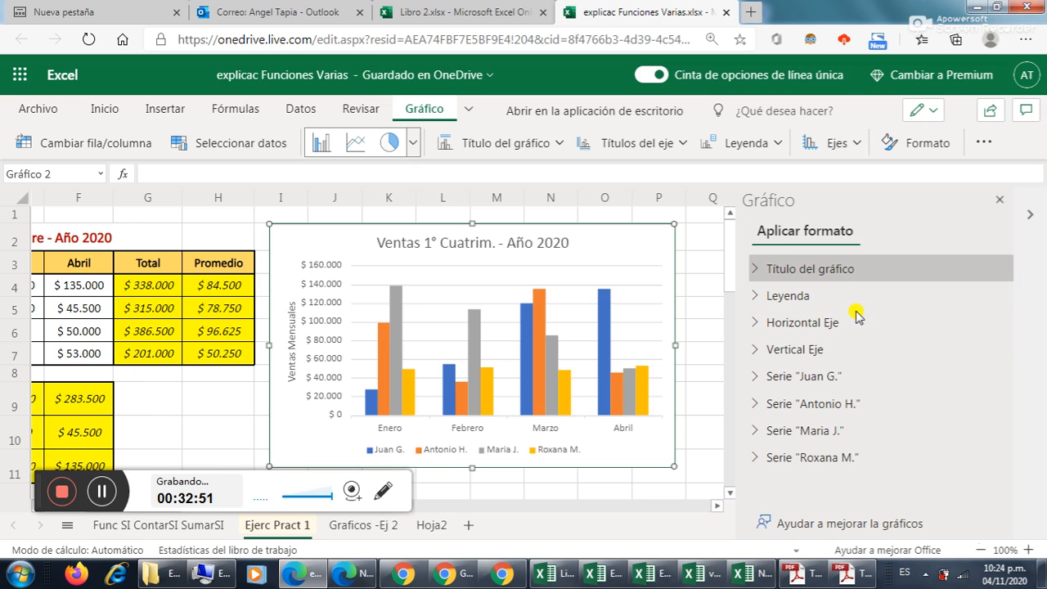
pyautogui.click(772, 273)
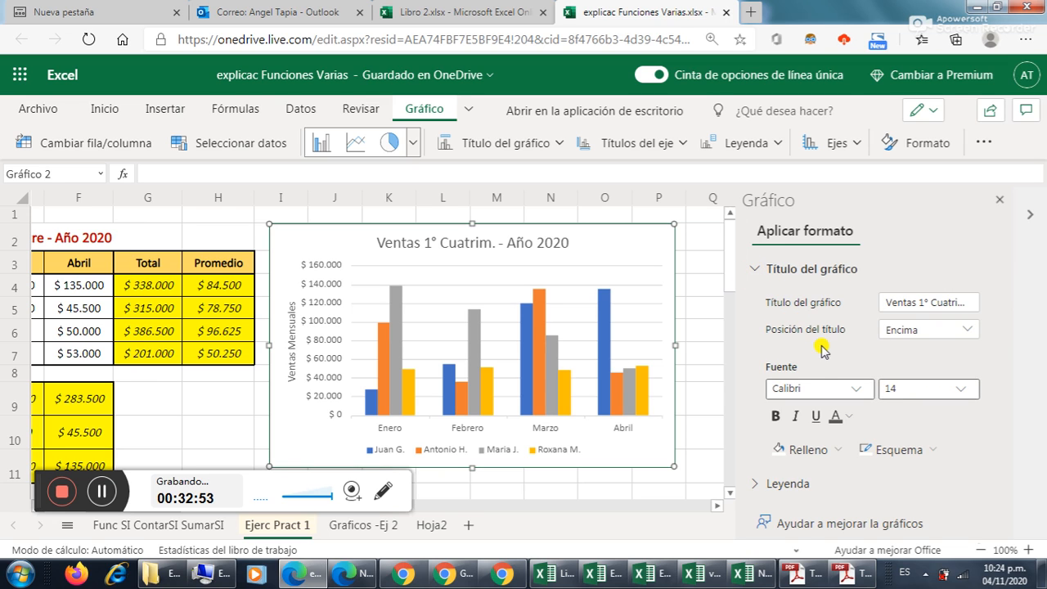
pyautogui.scroll(-1, 826, 342)
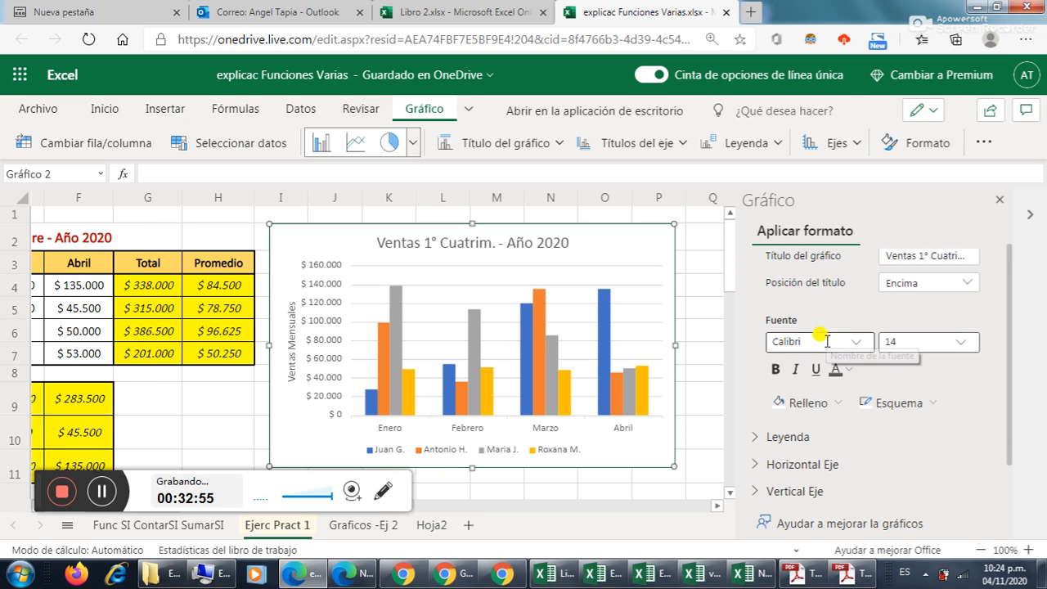
pyautogui.scroll(1, 830, 338)
pyautogui.click(909, 303)
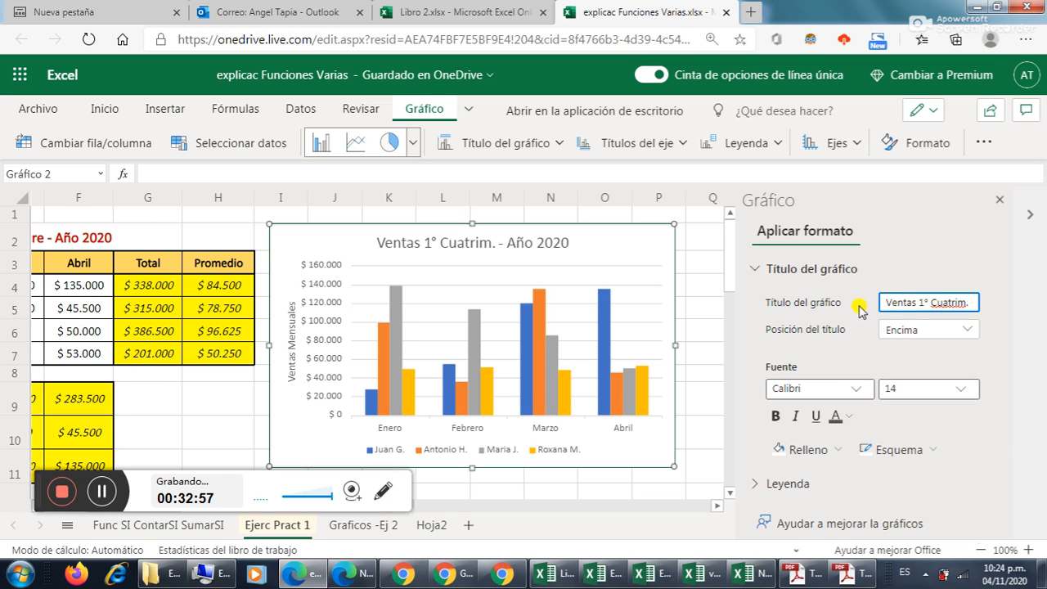
pyautogui.click(907, 303)
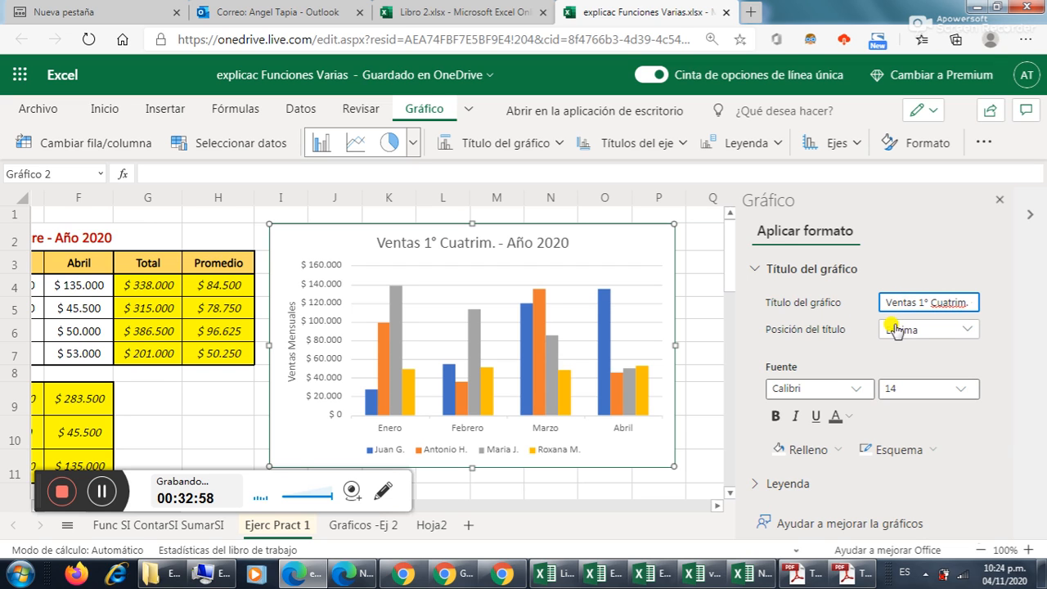
pyautogui.click(964, 332)
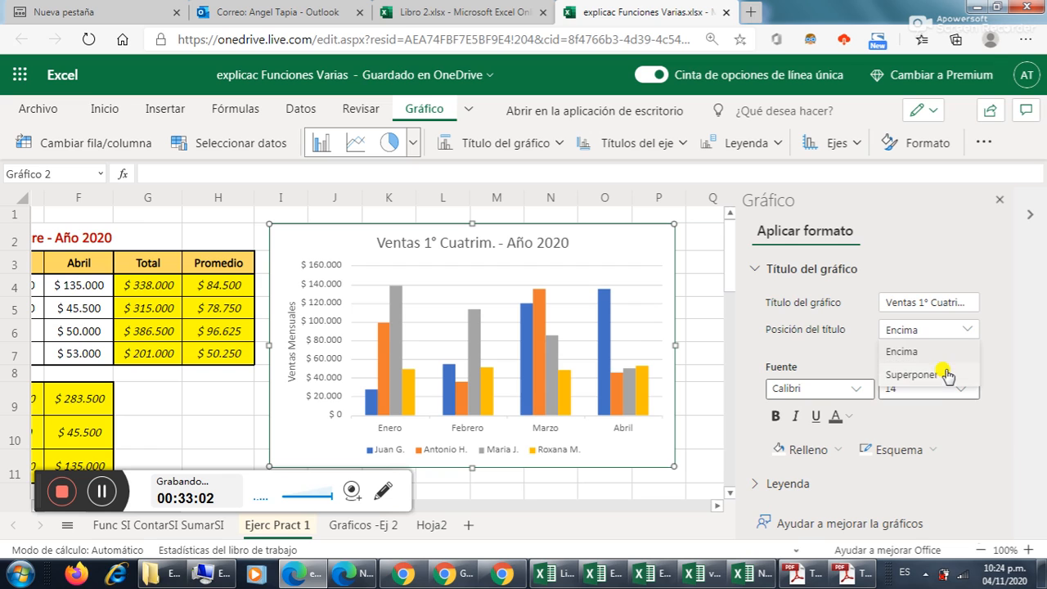
pyautogui.click(996, 334)
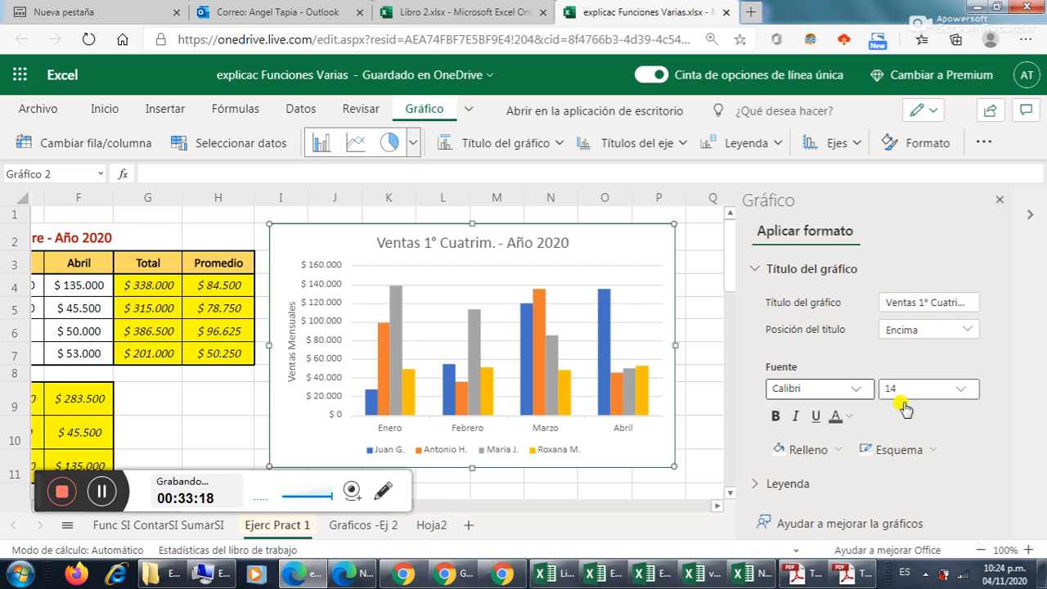
# Format the chart title's text in dark red and bold
pyautogui.click(839, 419)
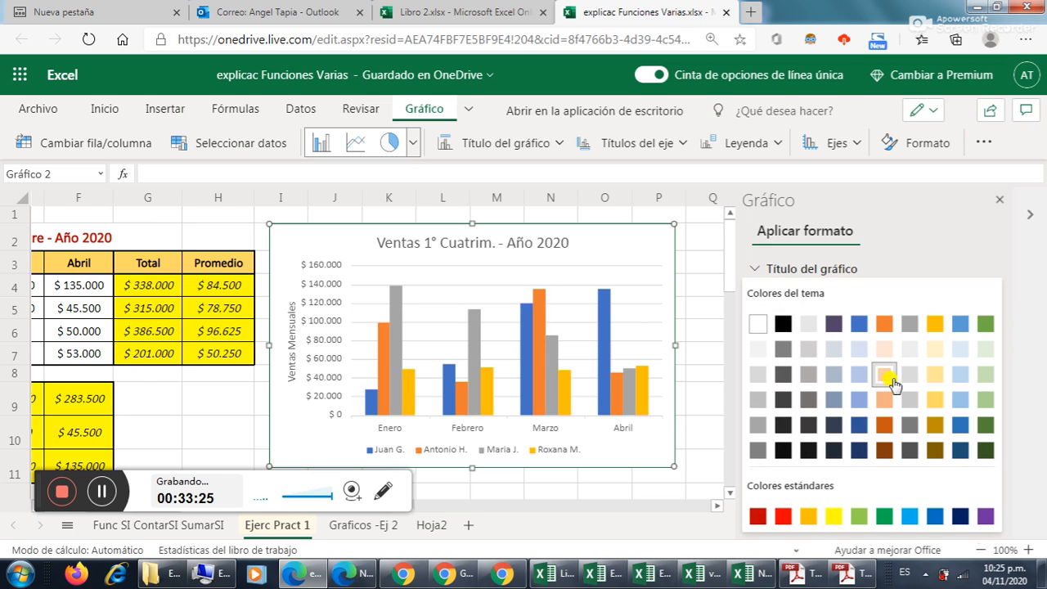
pyautogui.click(754, 515)
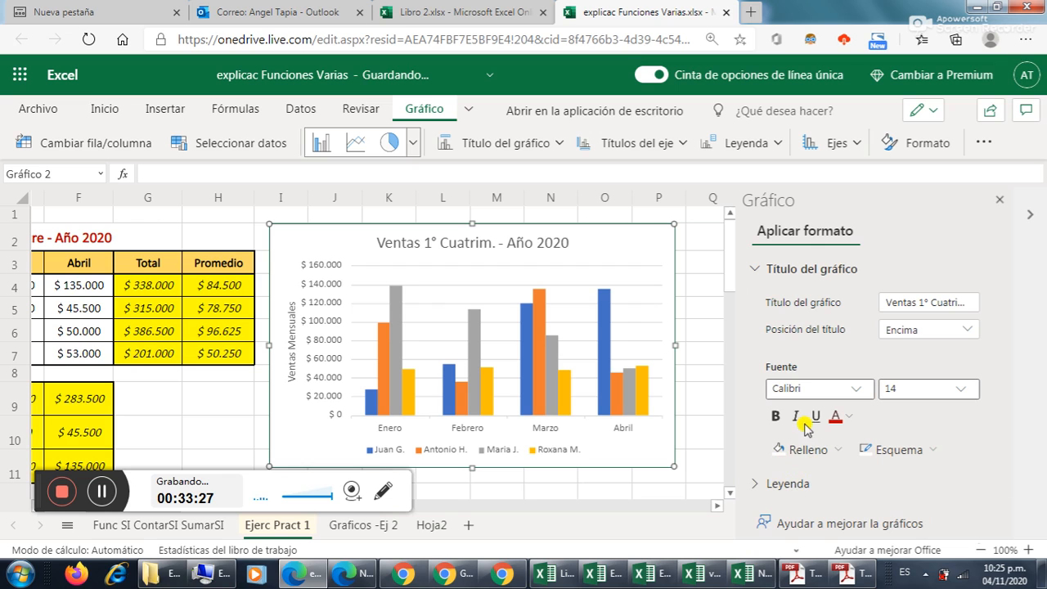
pyautogui.click(774, 415)
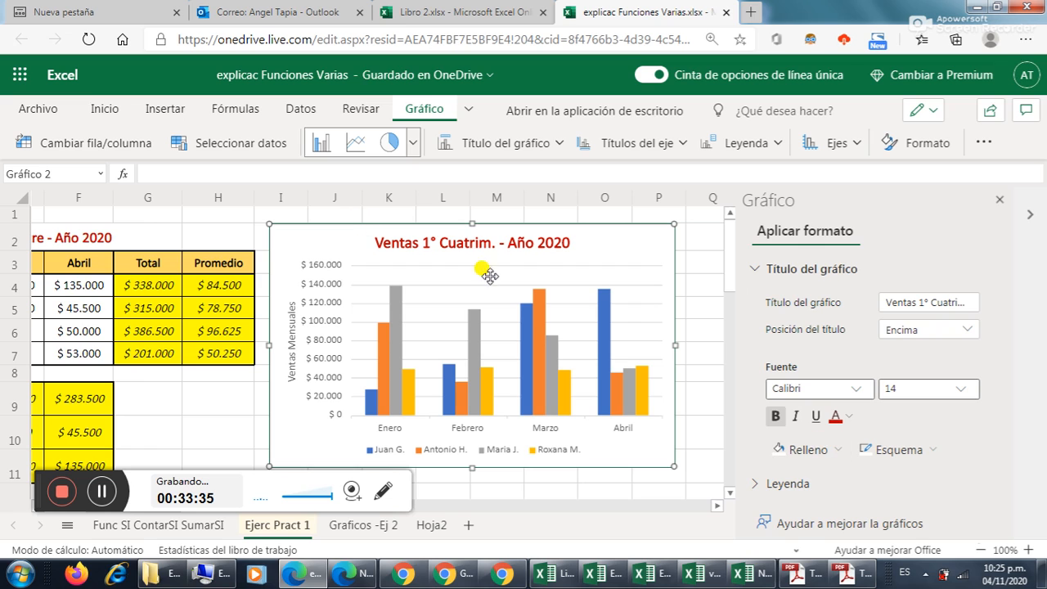
# Fill the chart title's background with light gold and outline it in dark red
pyautogui.click(834, 451)
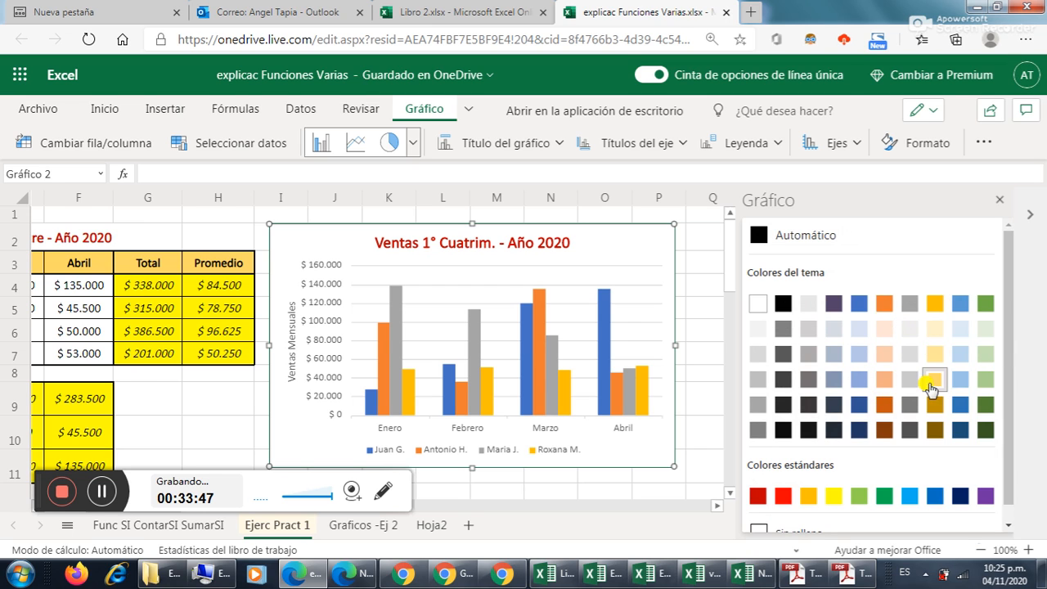
pyautogui.click(932, 350)
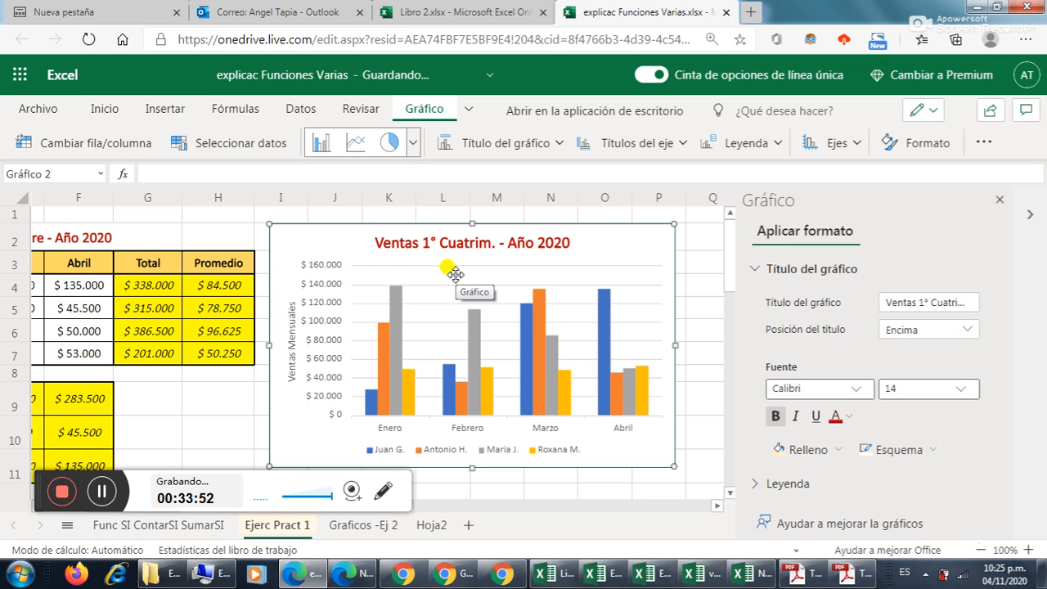
pyautogui.click(929, 452)
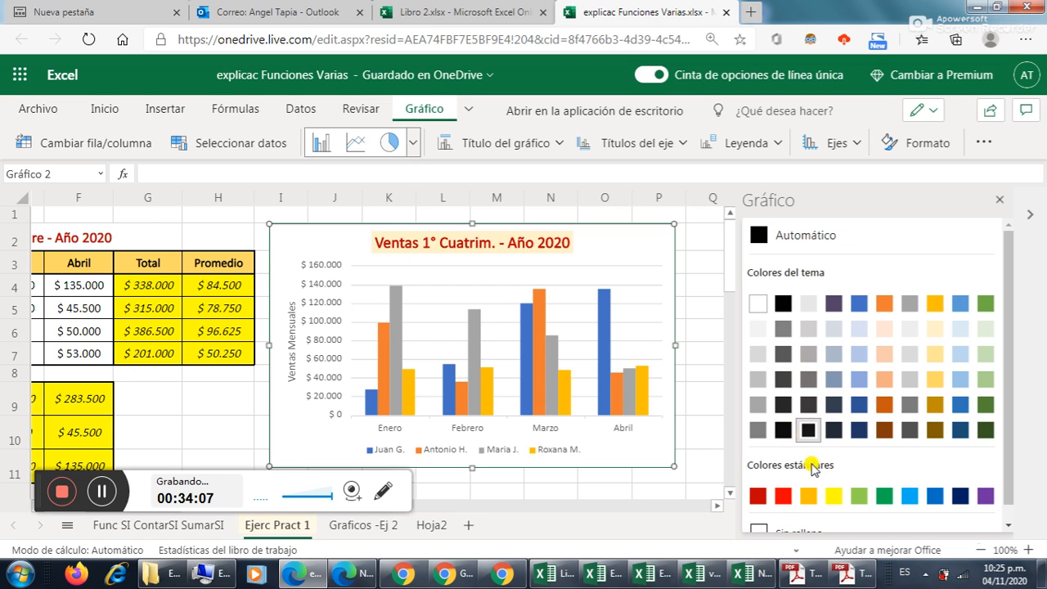
pyautogui.click(758, 496)
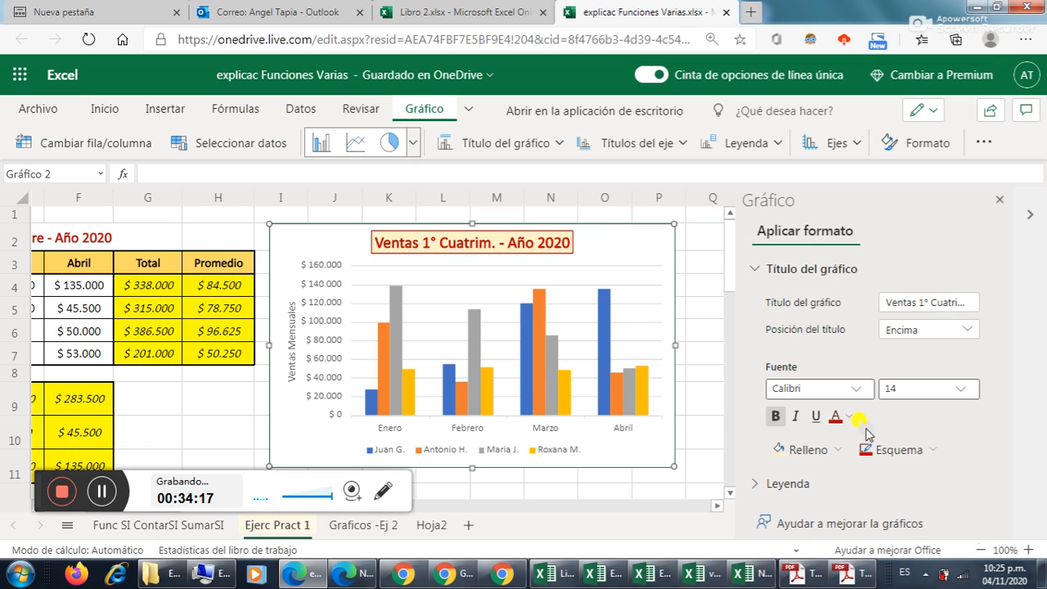
pyautogui.click(756, 271)
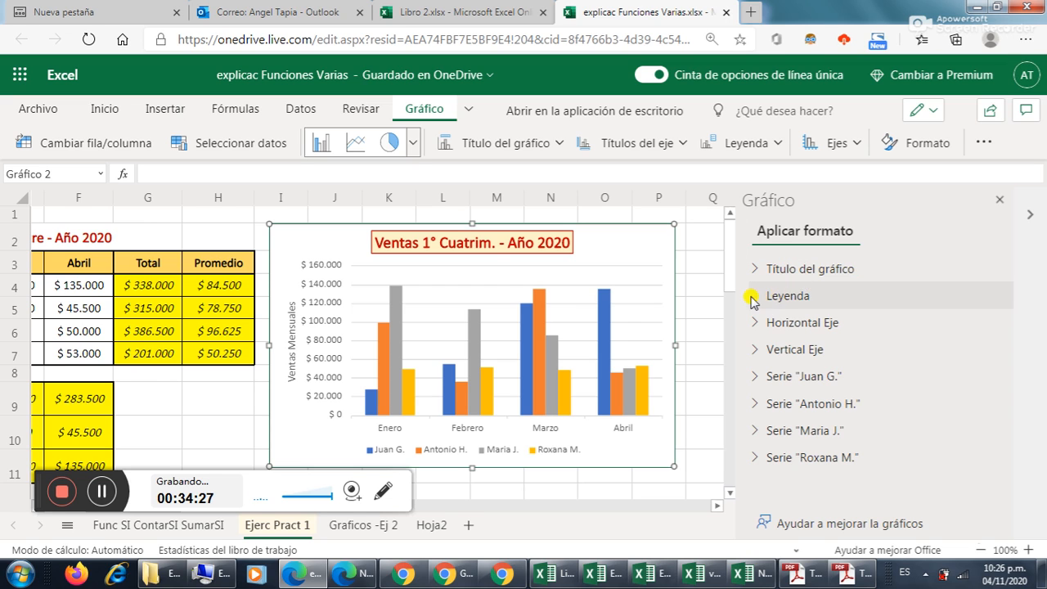
# Format the chart legend with size 11 purple text and a pale gold background fill
pyautogui.click(753, 298)
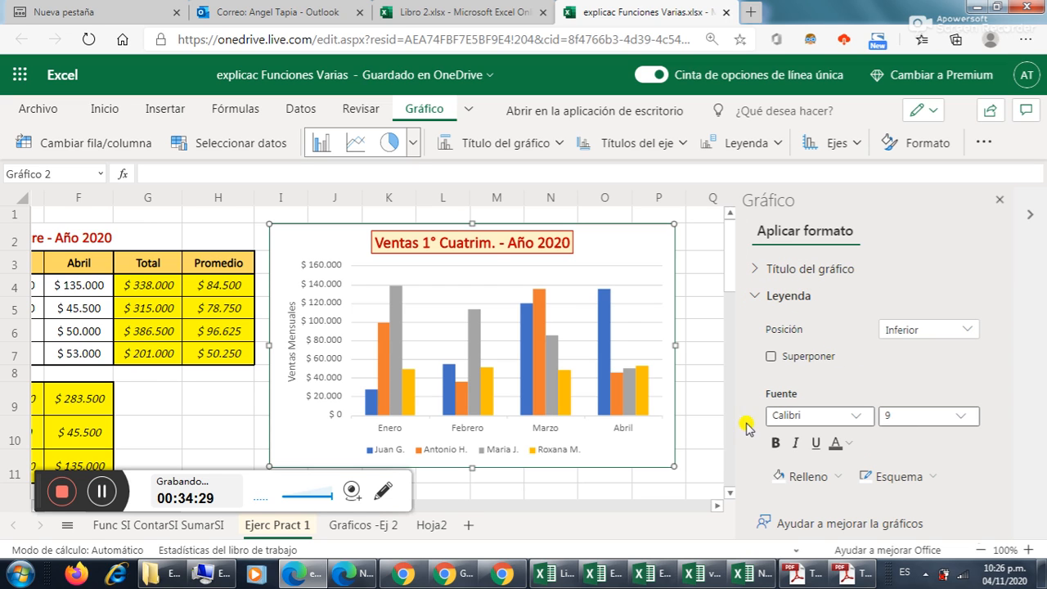
pyautogui.click(959, 417)
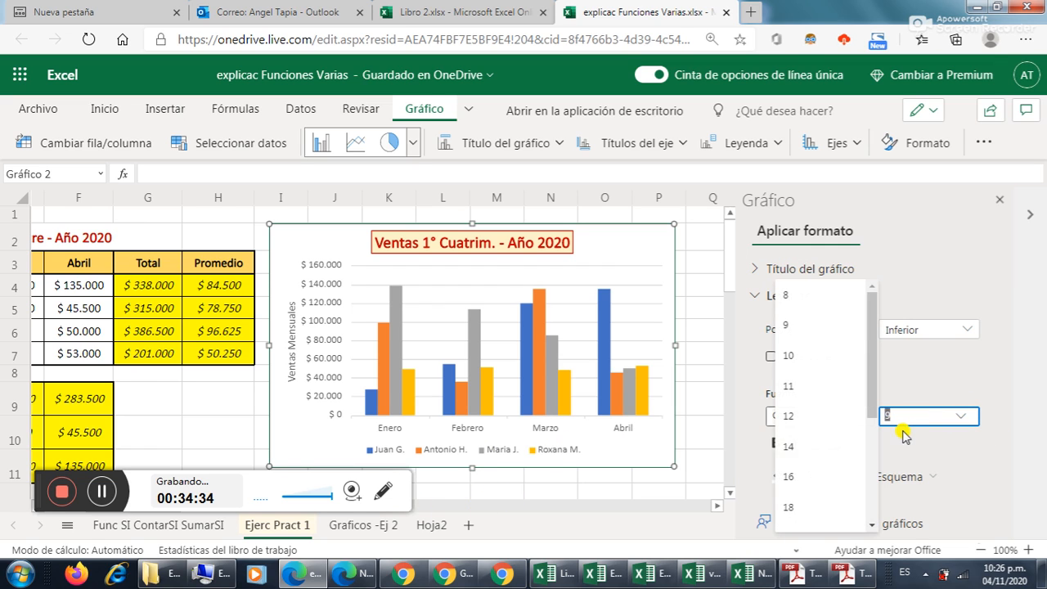
pyautogui.click(803, 391)
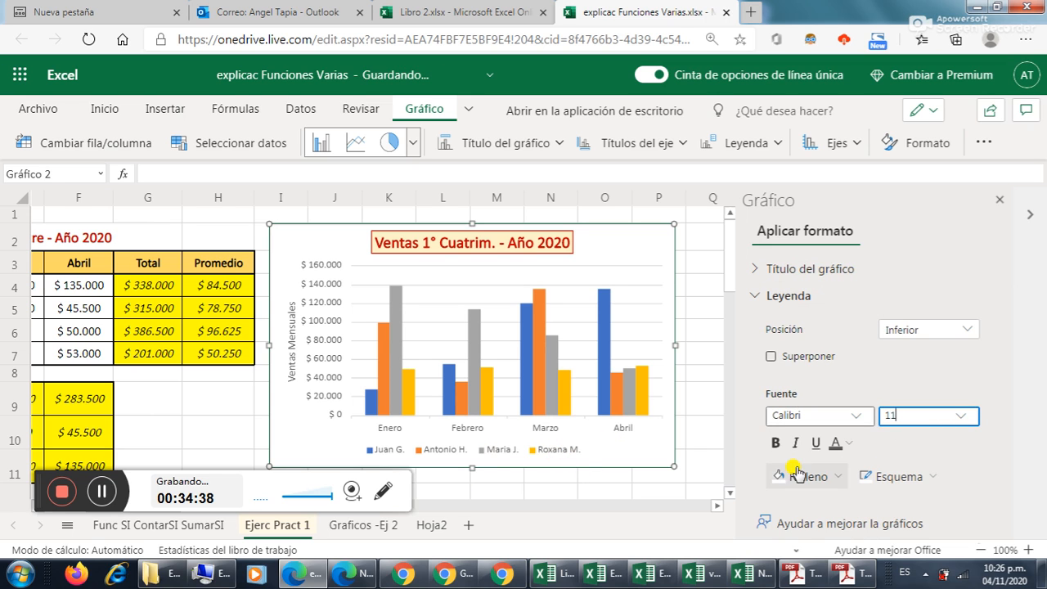
pyautogui.click(842, 443)
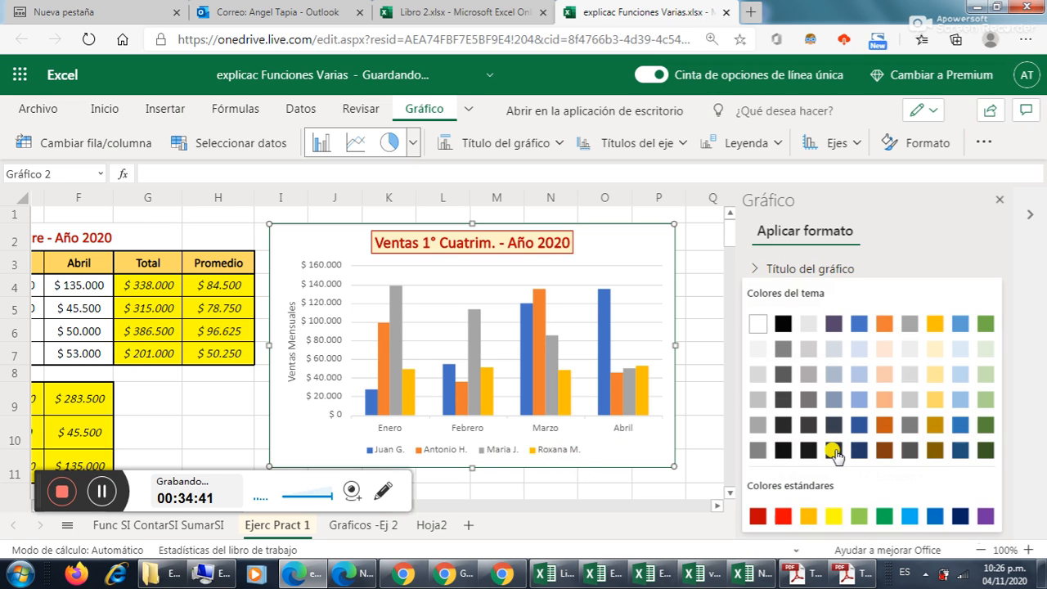
pyautogui.click(981, 517)
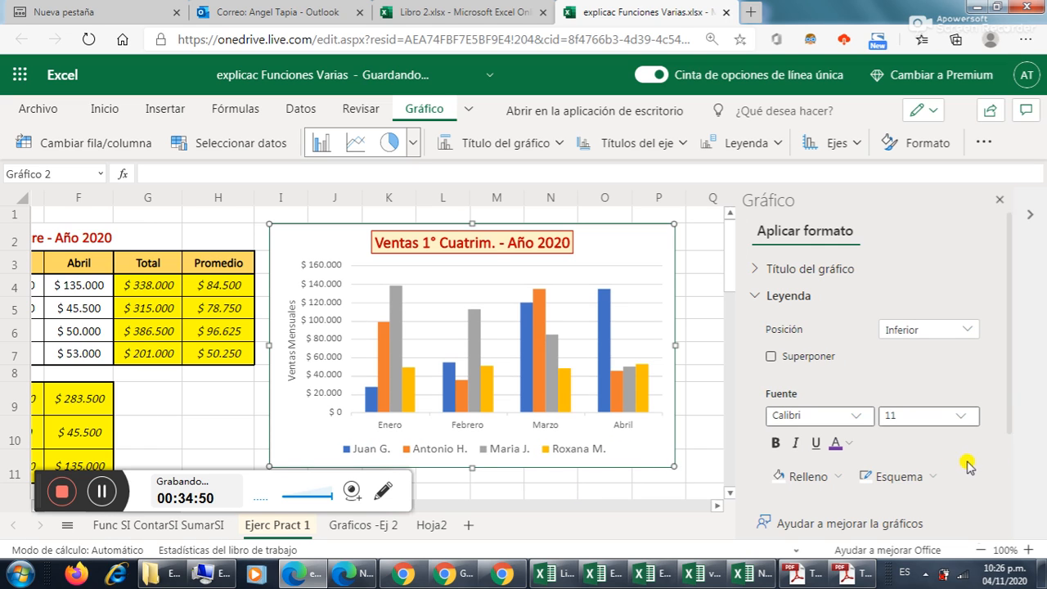
pyautogui.click(832, 478)
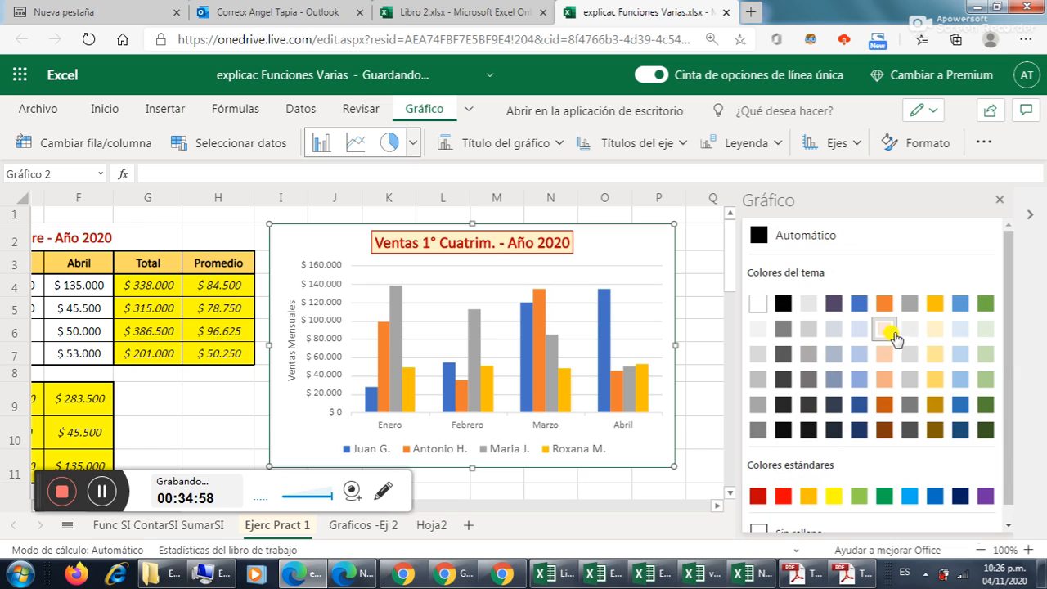
pyautogui.click(929, 334)
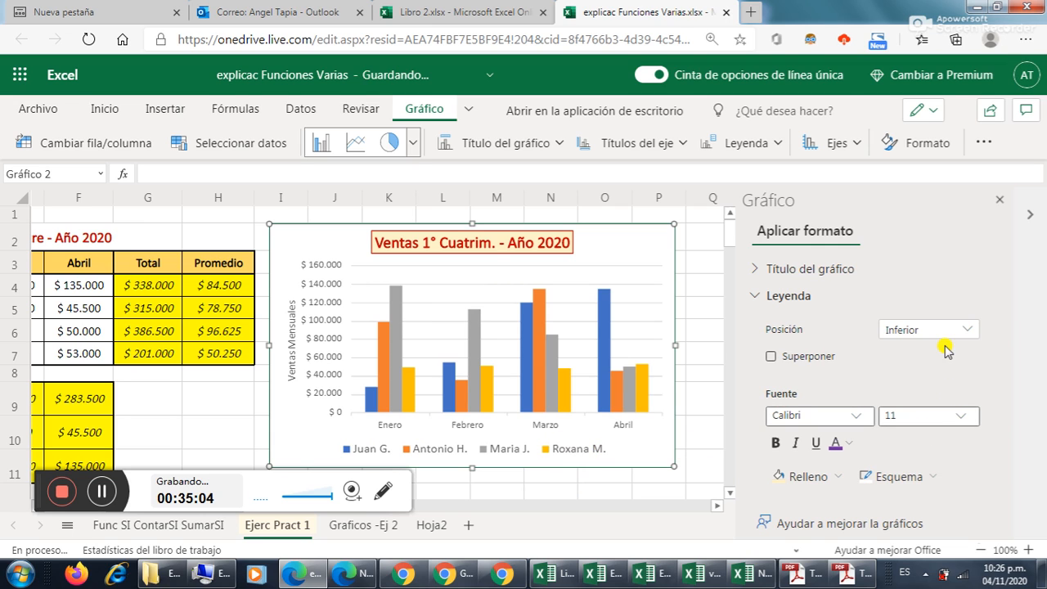
# Try to change the legend's background fill to pale green
pyautogui.click(834, 479)
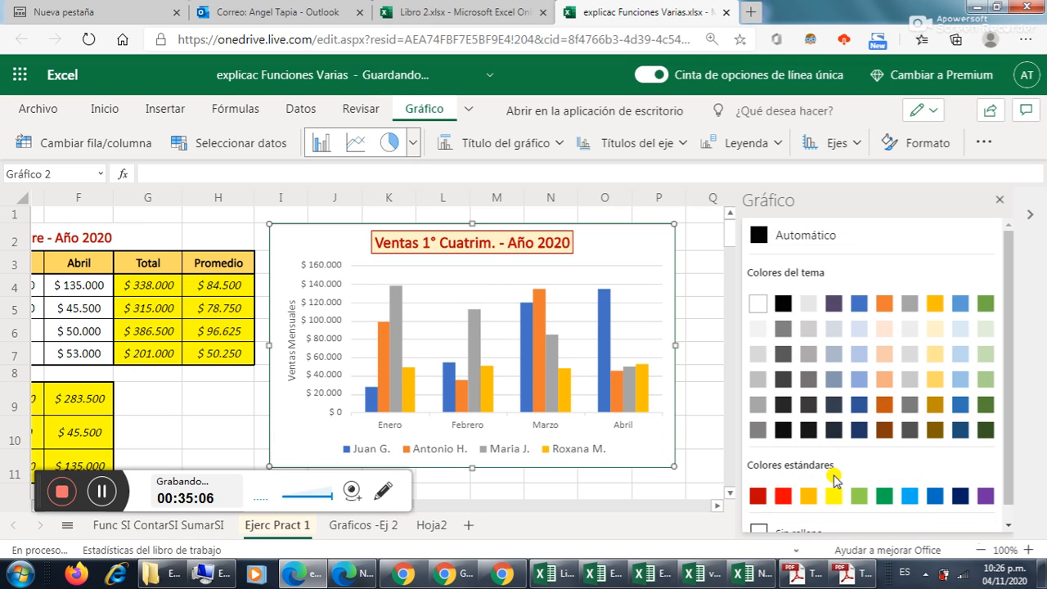
pyautogui.click(986, 329)
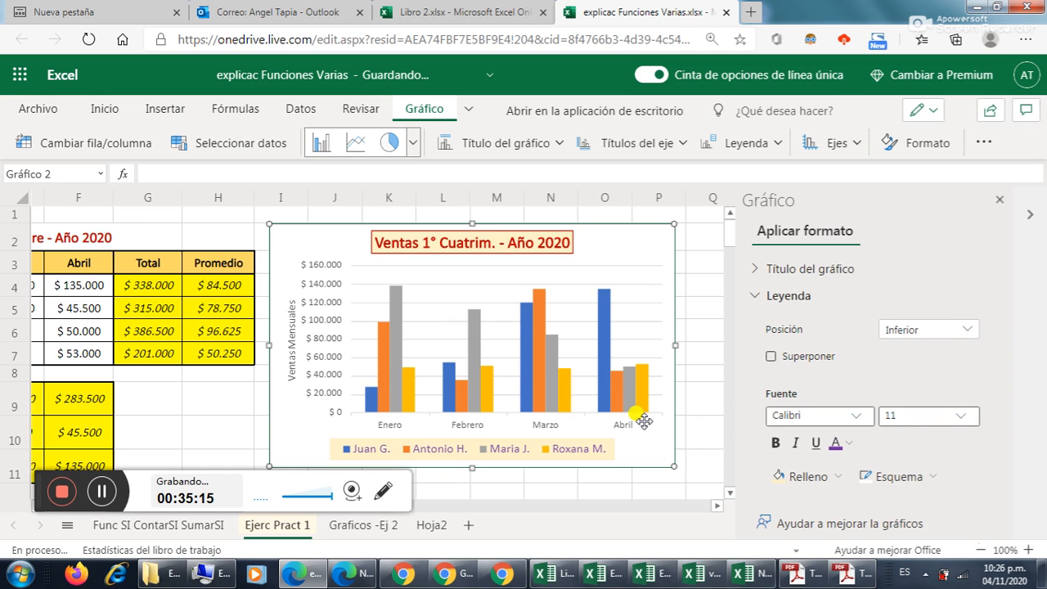
pyautogui.scroll(-1, 645, 421)
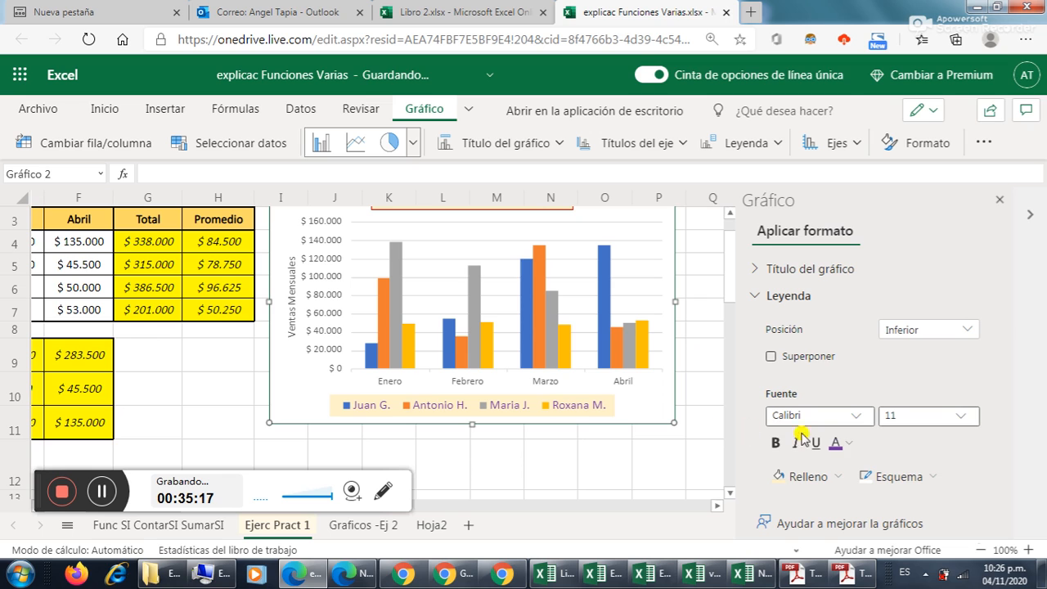
pyautogui.click(835, 476)
pyautogui.click(982, 331)
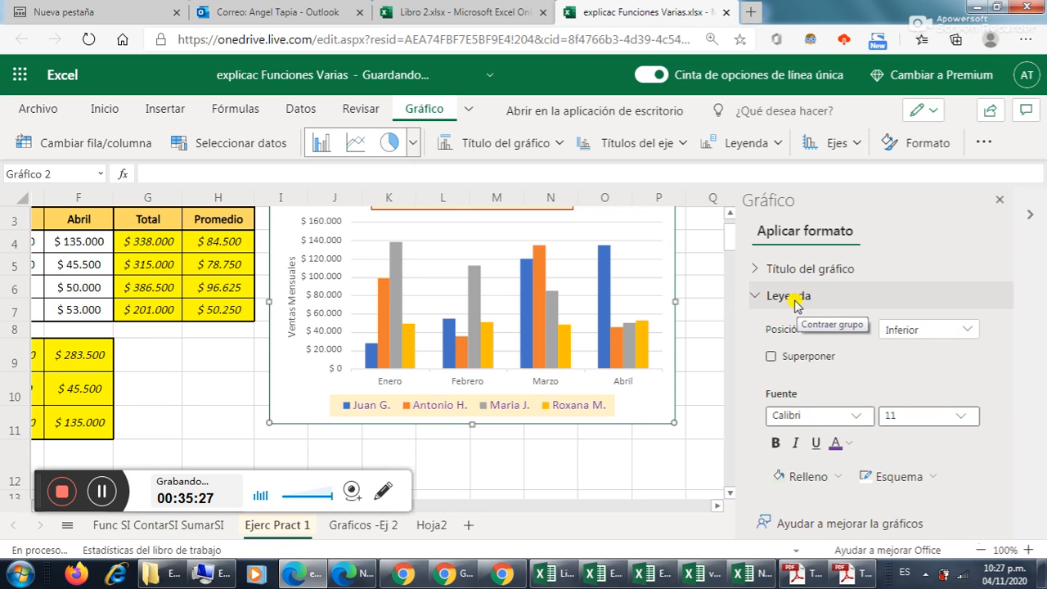
pyautogui.click(753, 299)
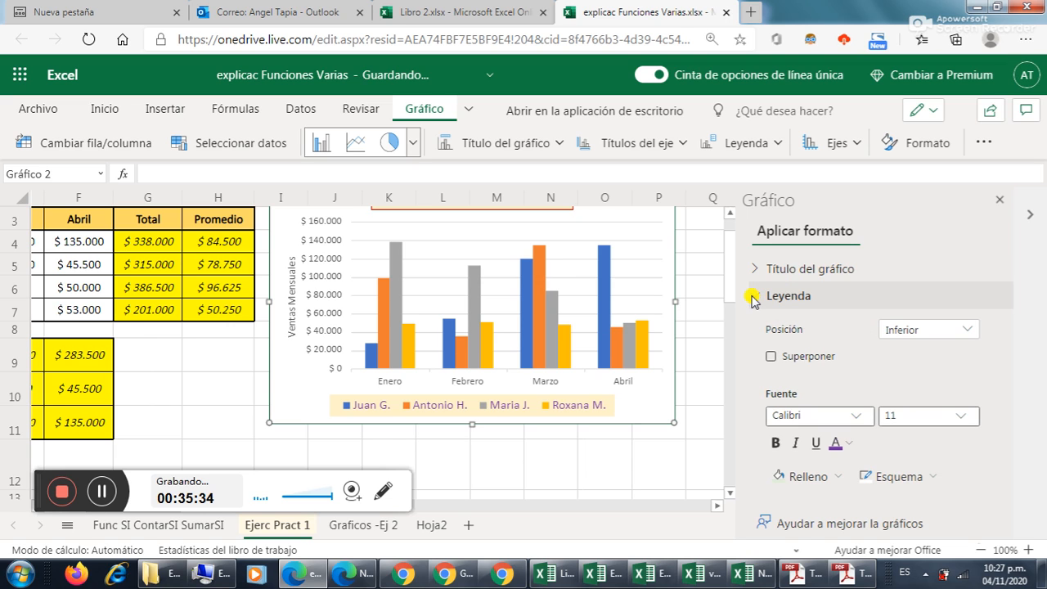
# Review the formatting options for the chart's horizontal axis, vertical axis and first vendor's data series
pyautogui.click(761, 300)
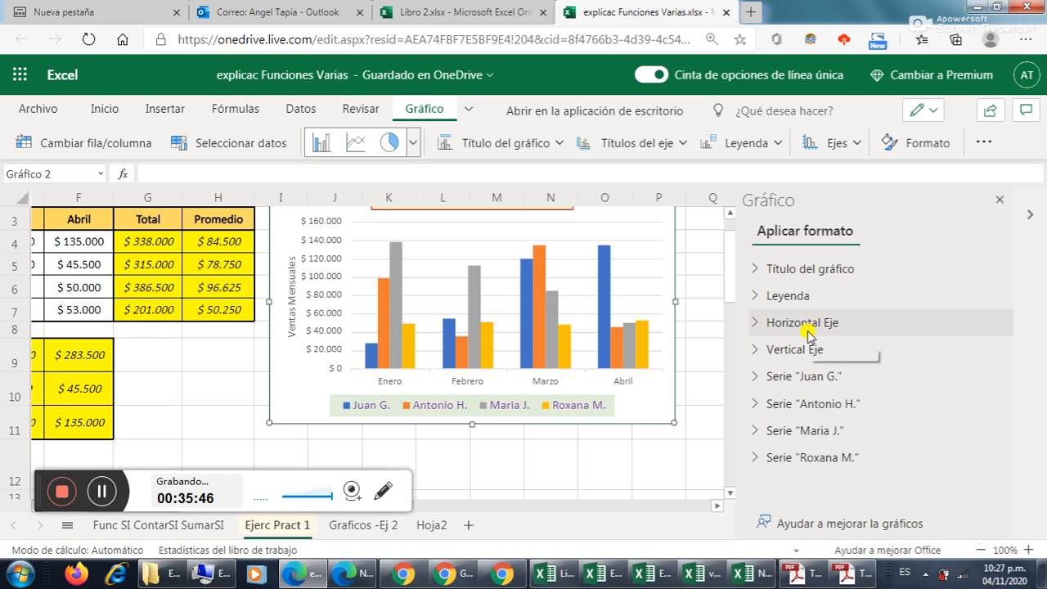
pyautogui.click(758, 323)
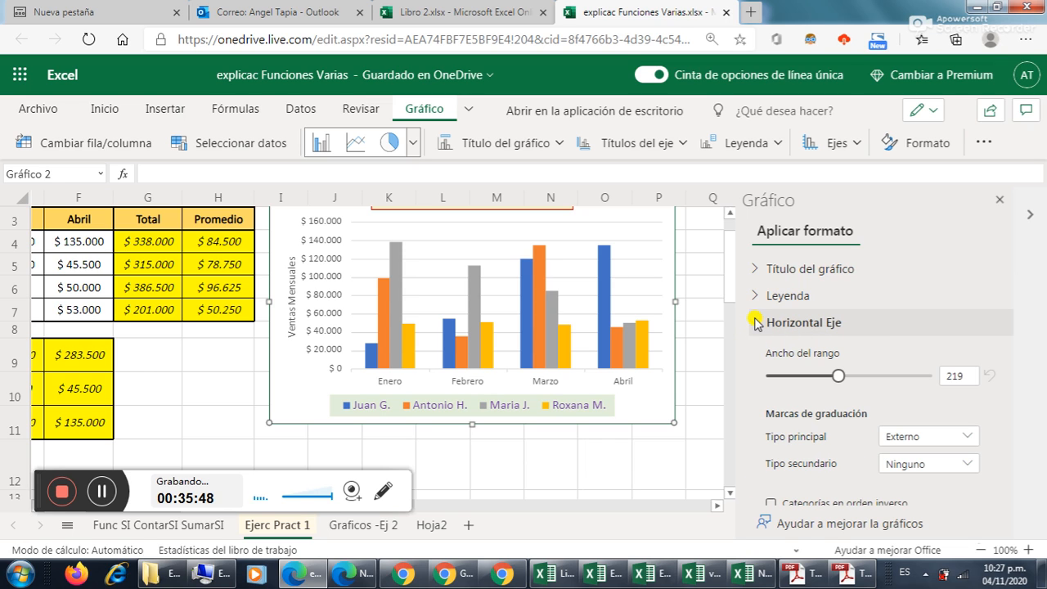
pyautogui.click(758, 324)
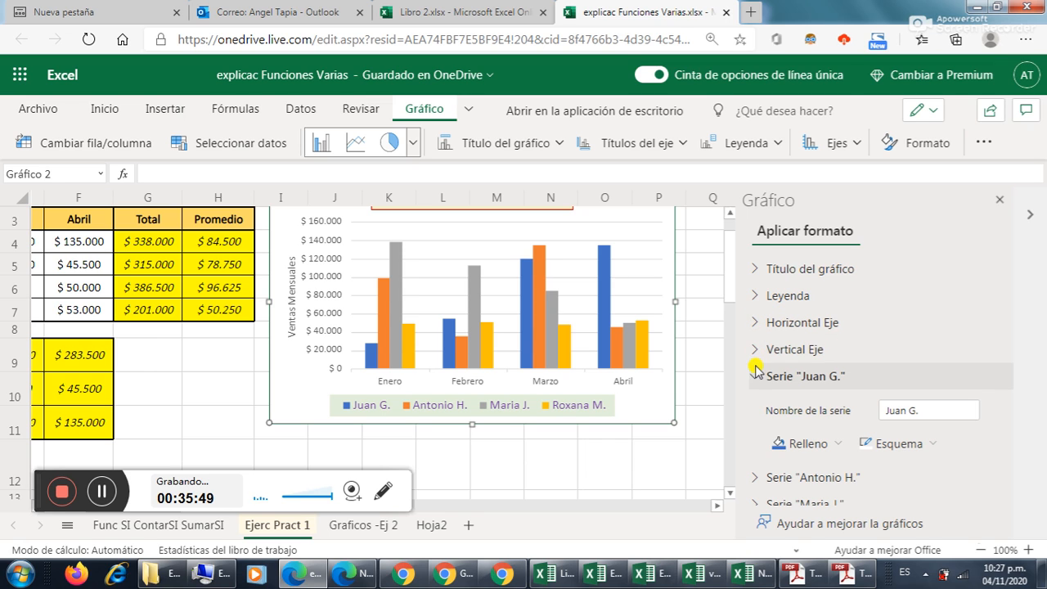
pyautogui.click(749, 350)
pyautogui.click(752, 352)
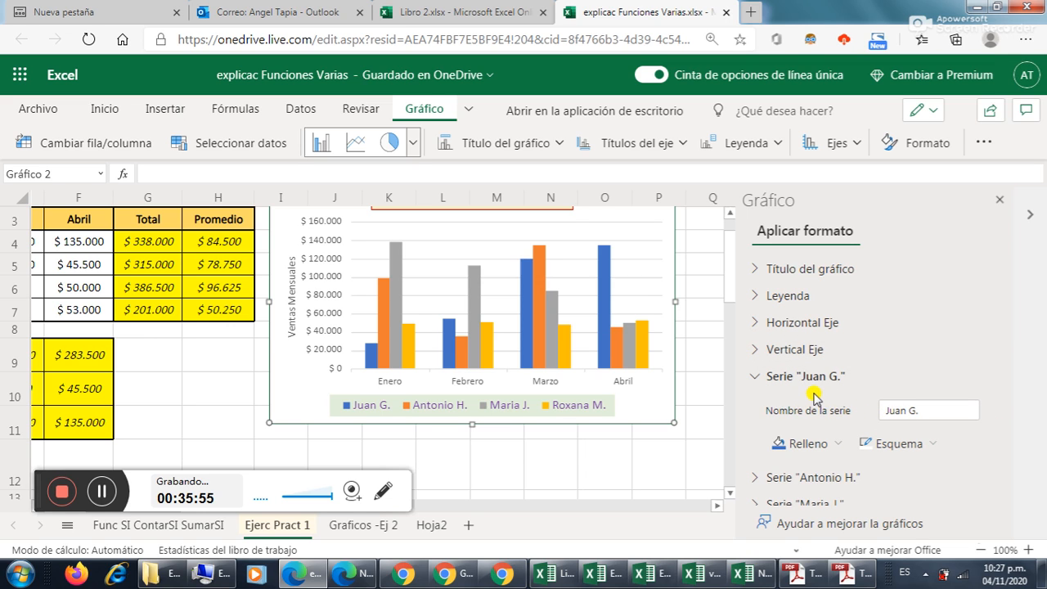
pyautogui.scroll(-1, 822, 421)
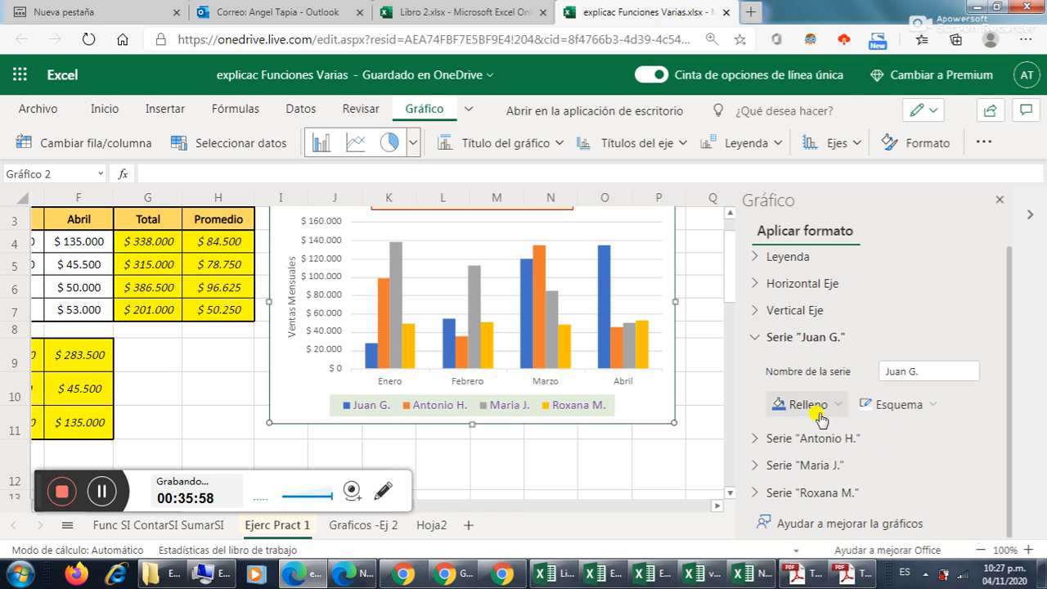
pyautogui.scroll(1, 823, 413)
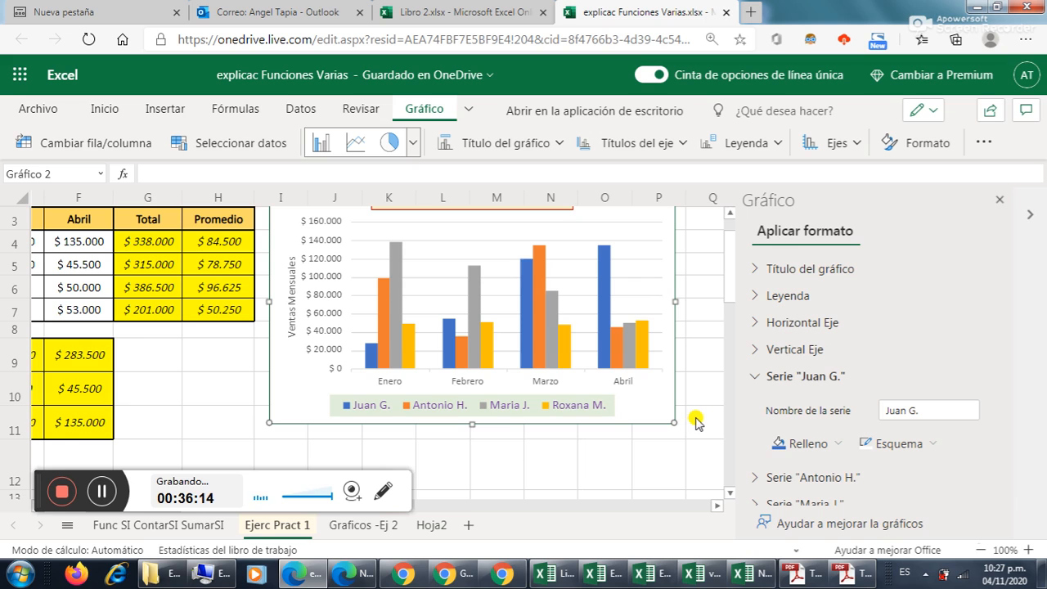
pyautogui.scroll(1, 695, 422)
pyautogui.scroll(-3, 695, 421)
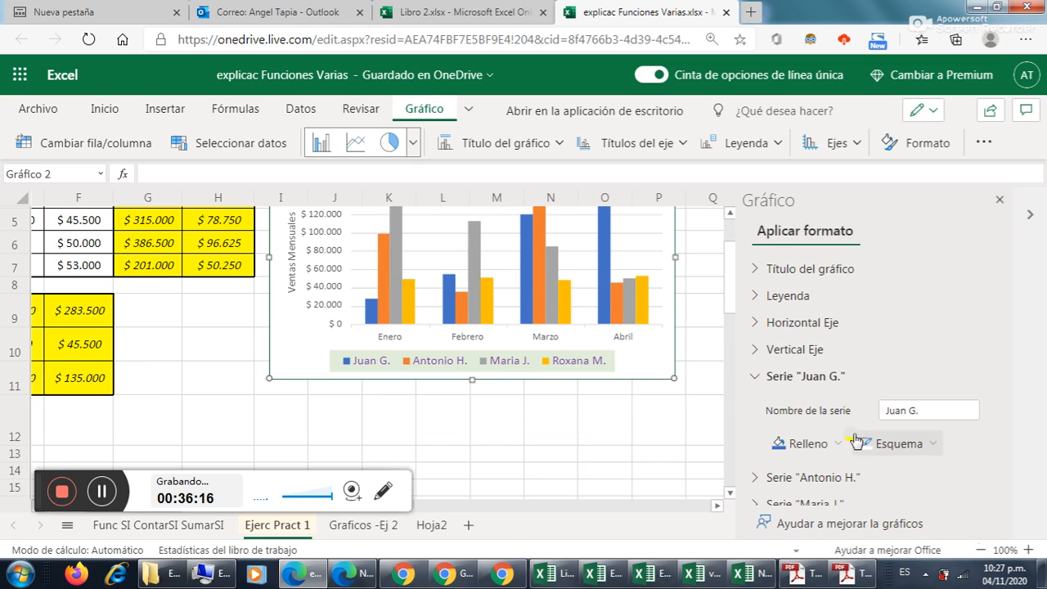
# Fill the first vendor's data series with a darker blue theme color and outline its columns in yellow
pyautogui.click(835, 450)
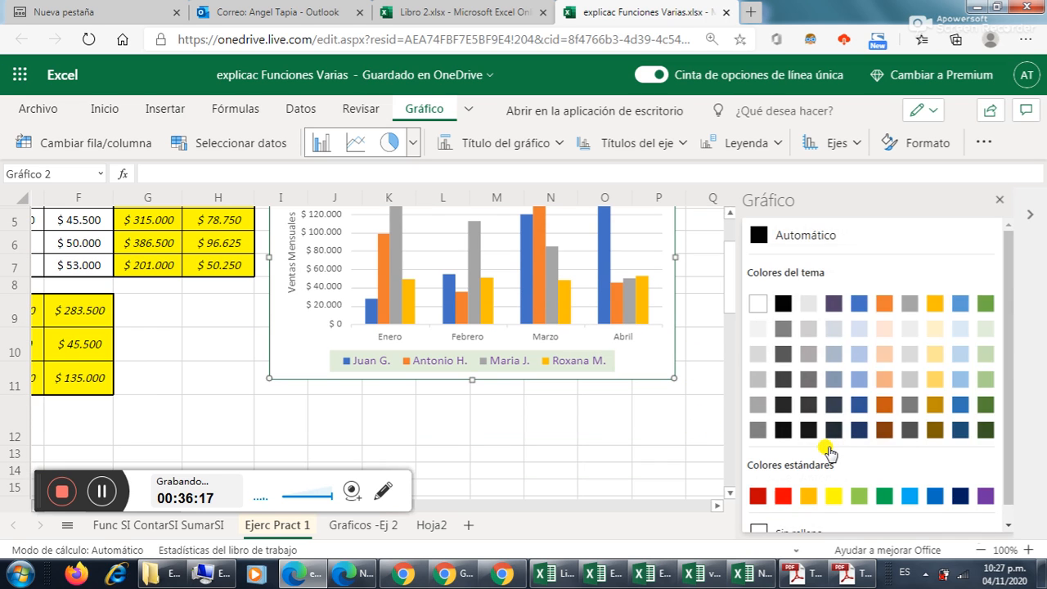
pyautogui.click(960, 404)
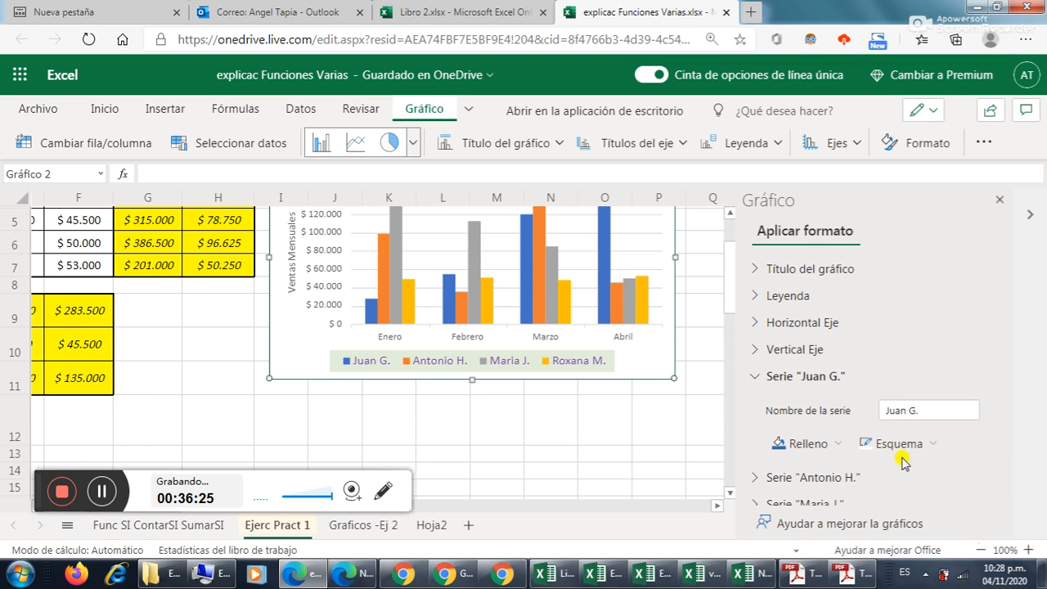
pyautogui.click(929, 446)
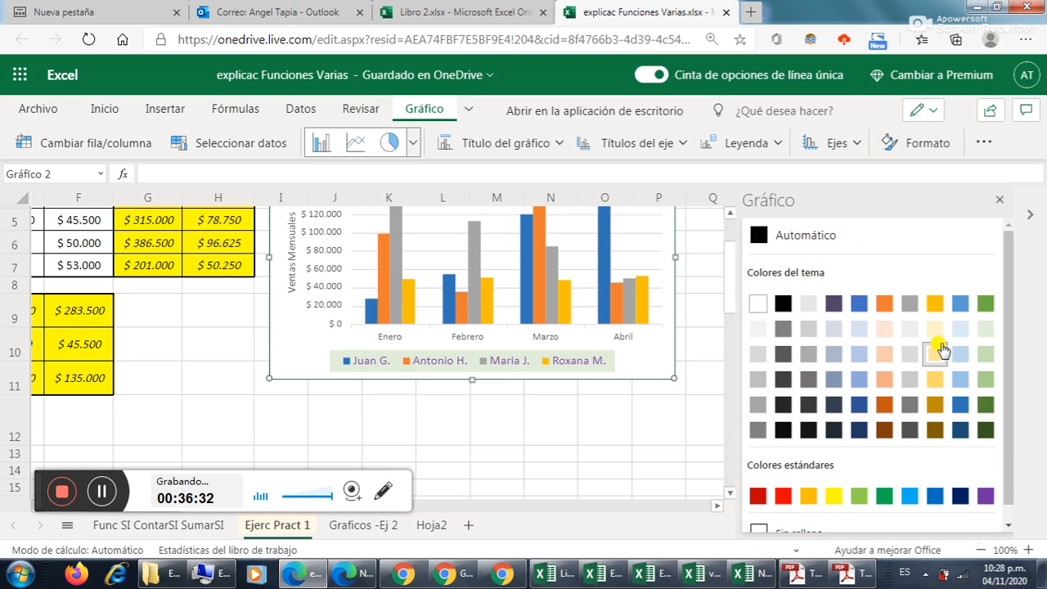
pyautogui.click(832, 495)
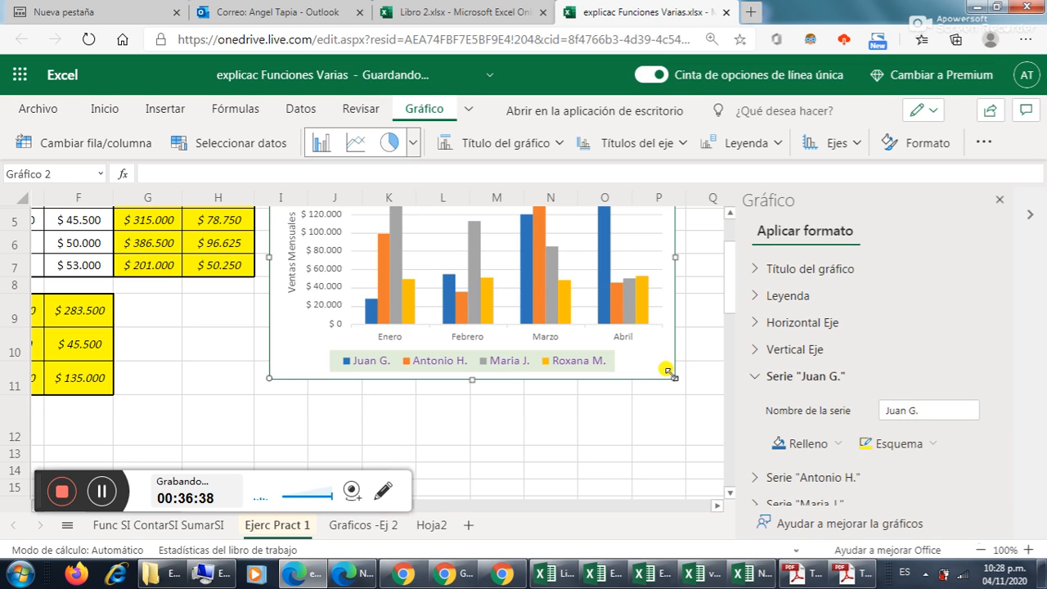
# Change the fill of the first vendor's columns to light blue and deselect the chart
pyautogui.click(834, 444)
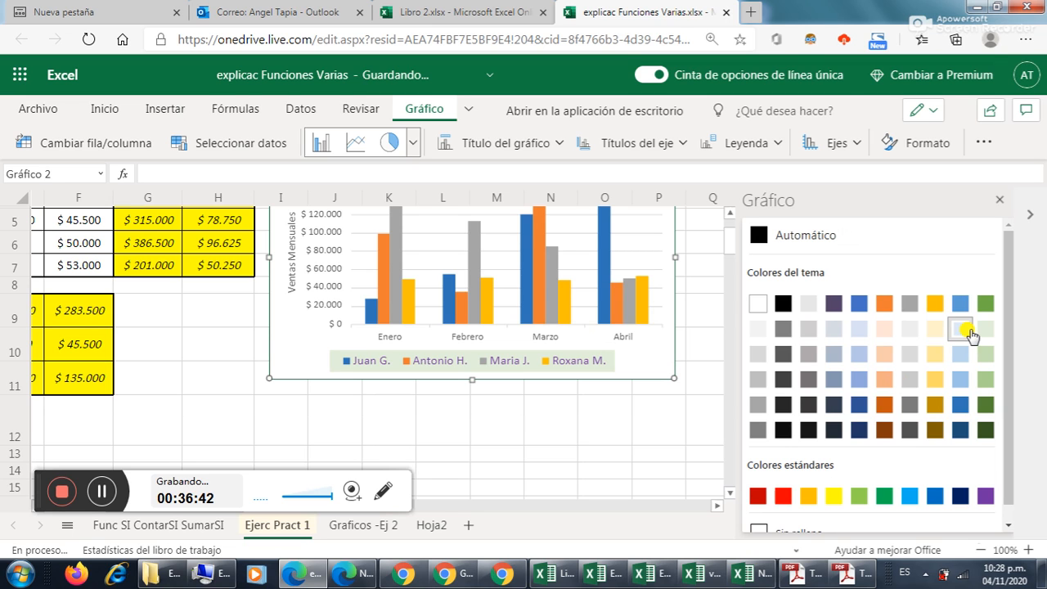
pyautogui.click(971, 403)
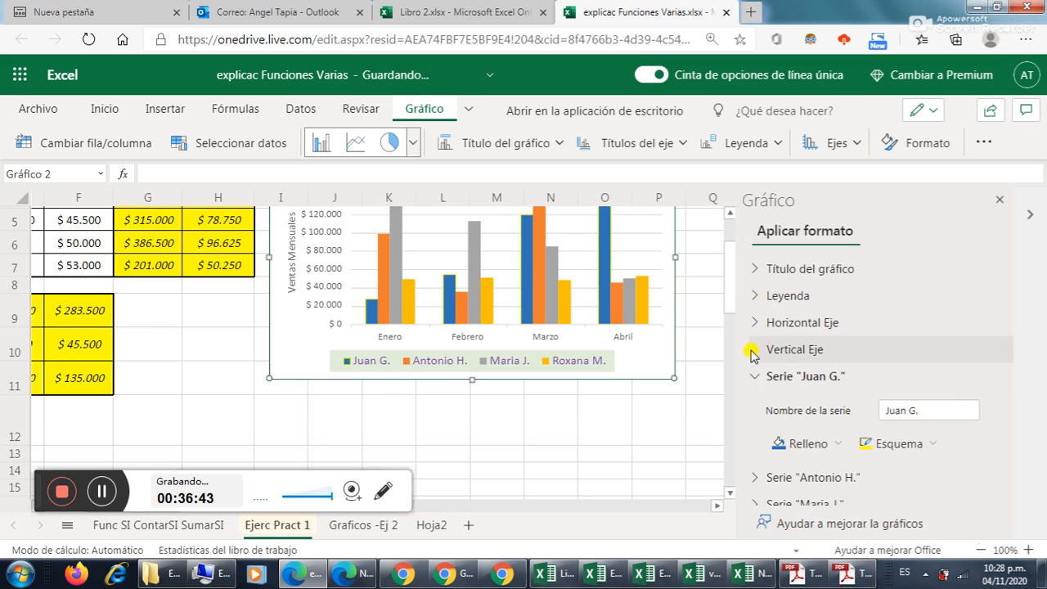
pyautogui.click(835, 443)
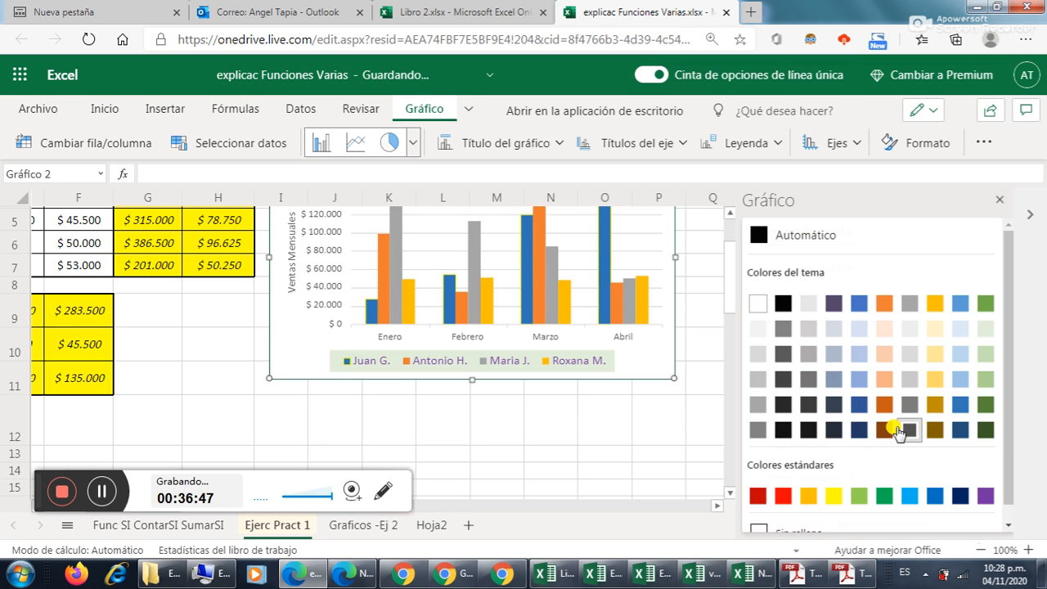
pyautogui.click(961, 384)
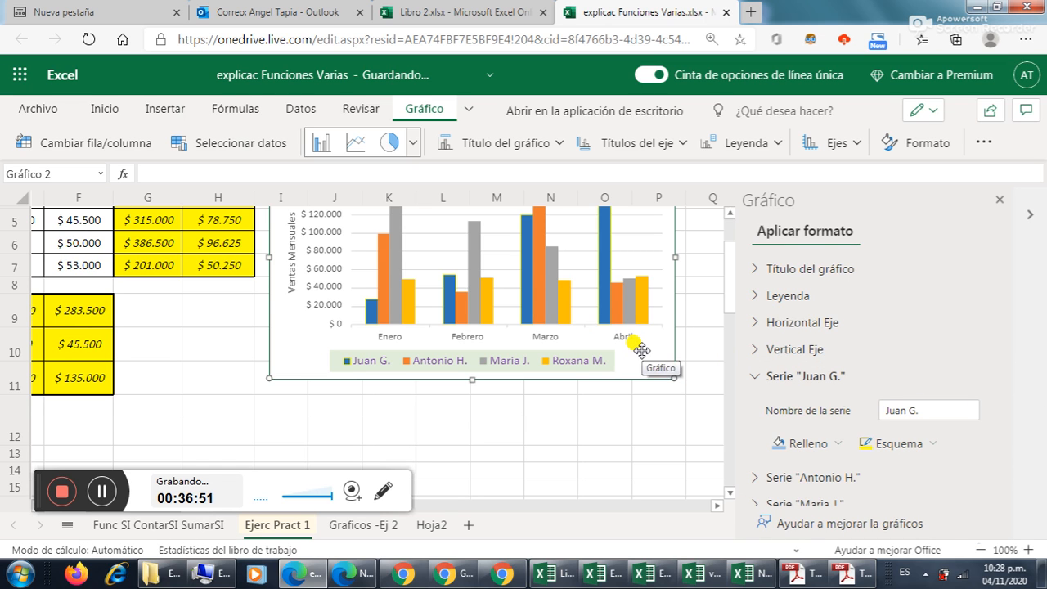
pyautogui.scroll(2, 641, 350)
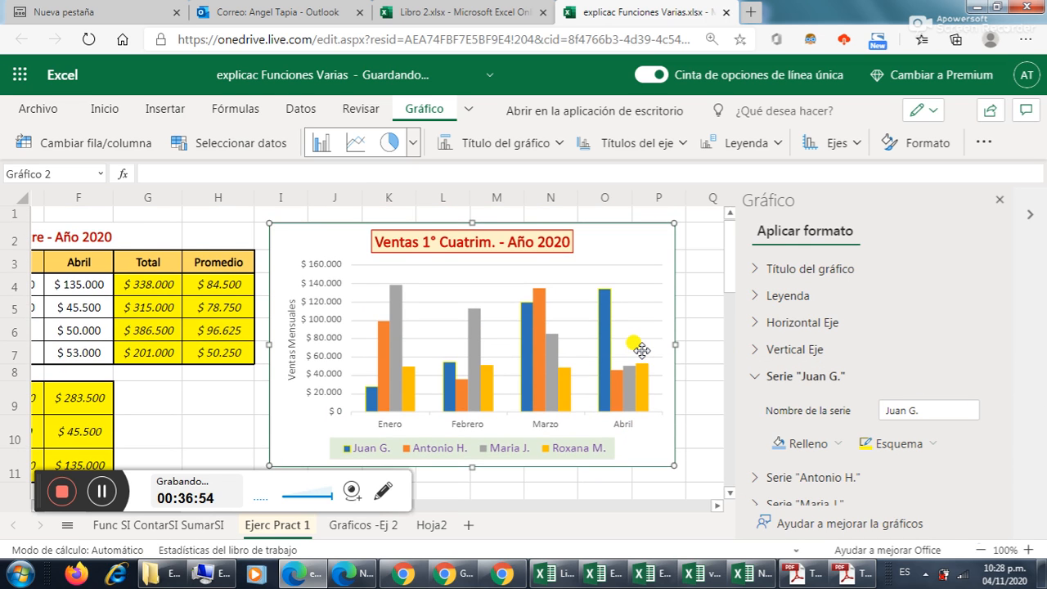
pyautogui.scroll(-1, 641, 350)
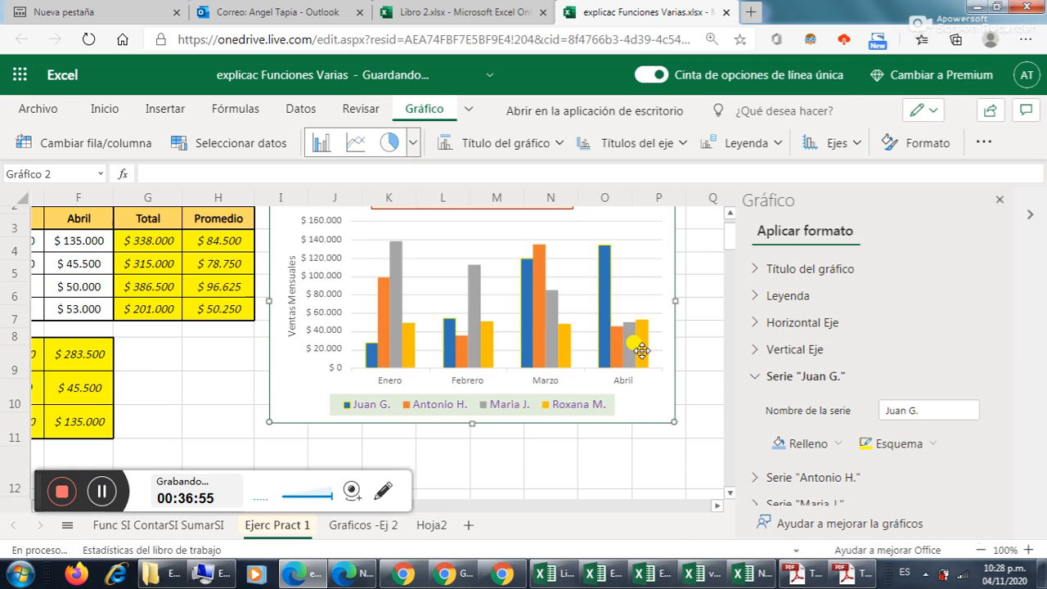
pyautogui.click(685, 391)
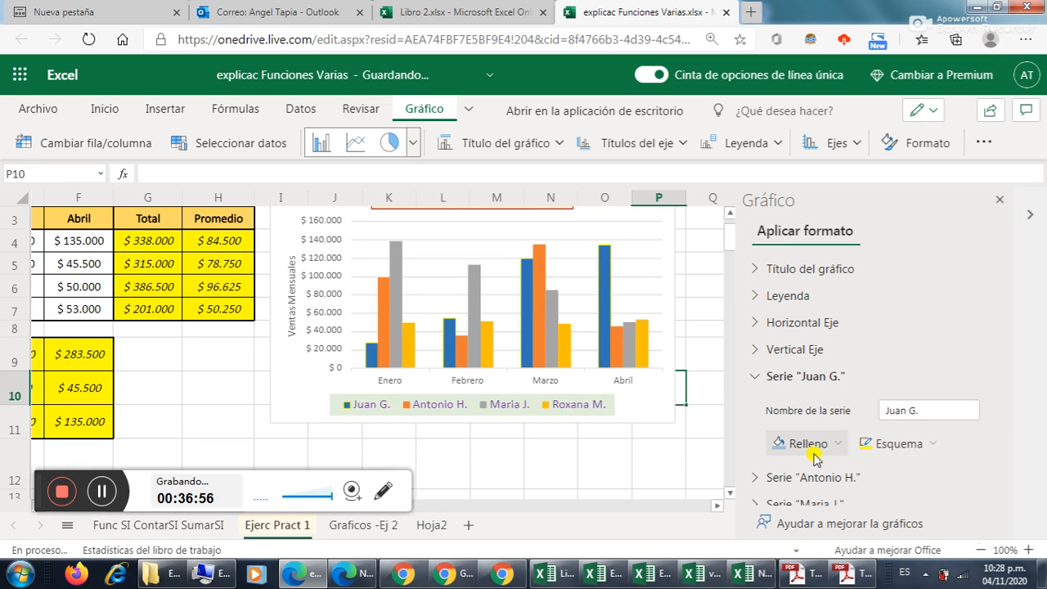
# Reselect the chart and review the name, fill and outline options of the second vendor's series
pyautogui.click(755, 379)
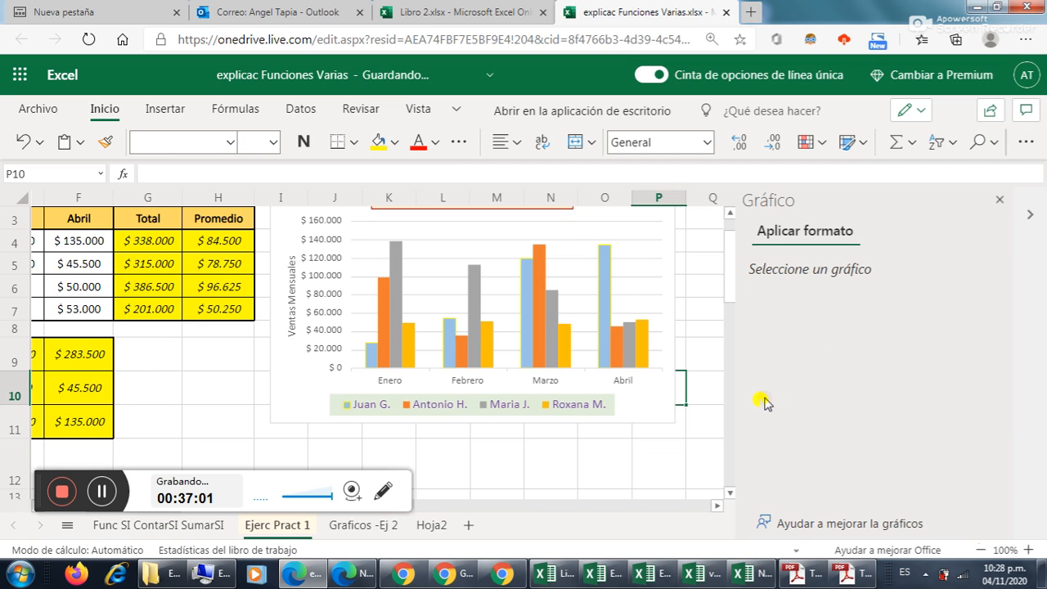
pyautogui.click(620, 274)
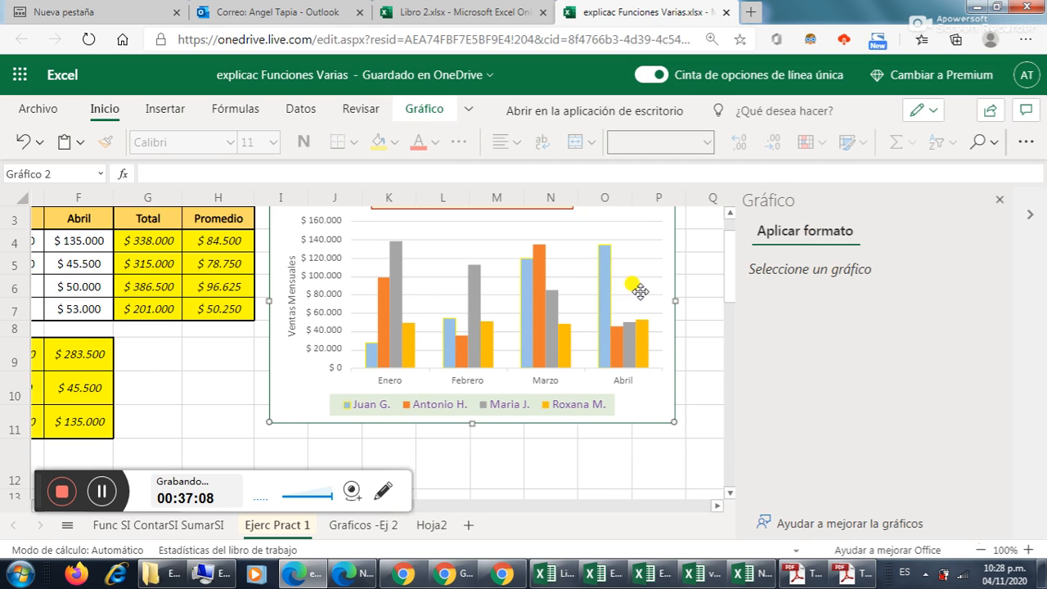
pyautogui.click(653, 266)
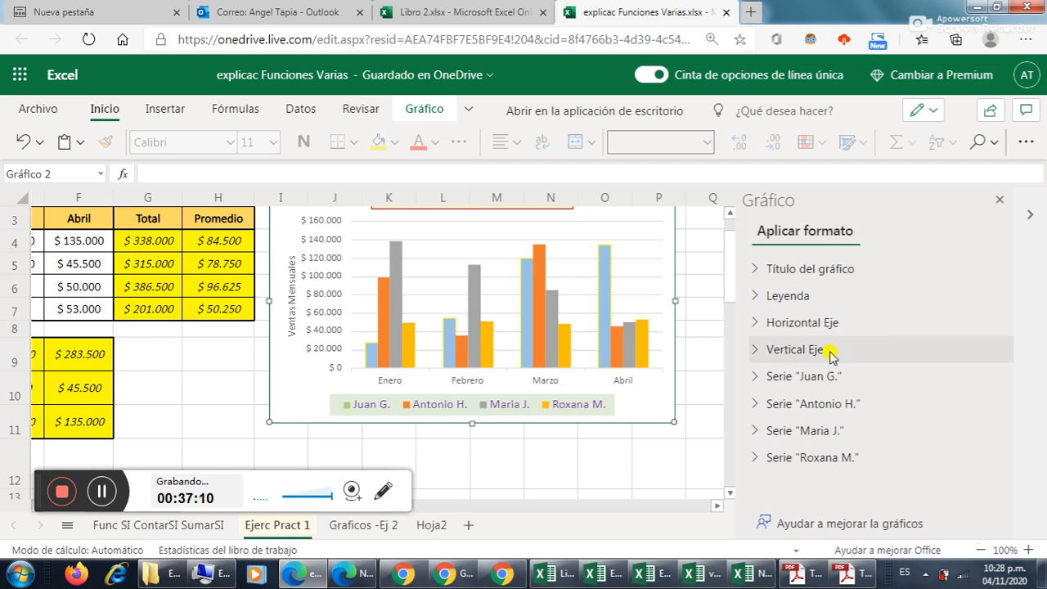
pyautogui.click(814, 407)
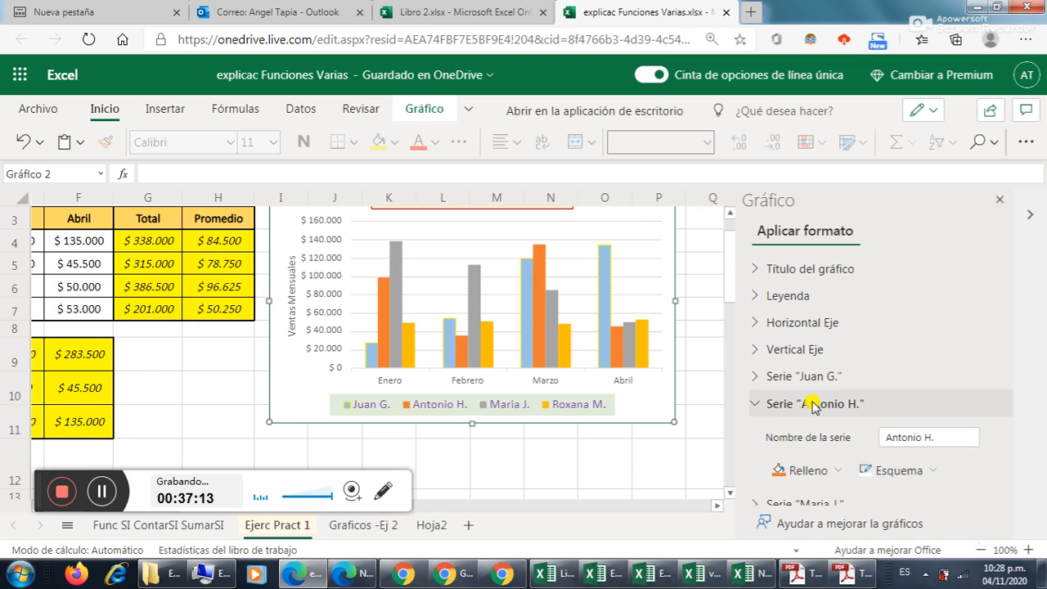
pyautogui.scroll(-1, 826, 446)
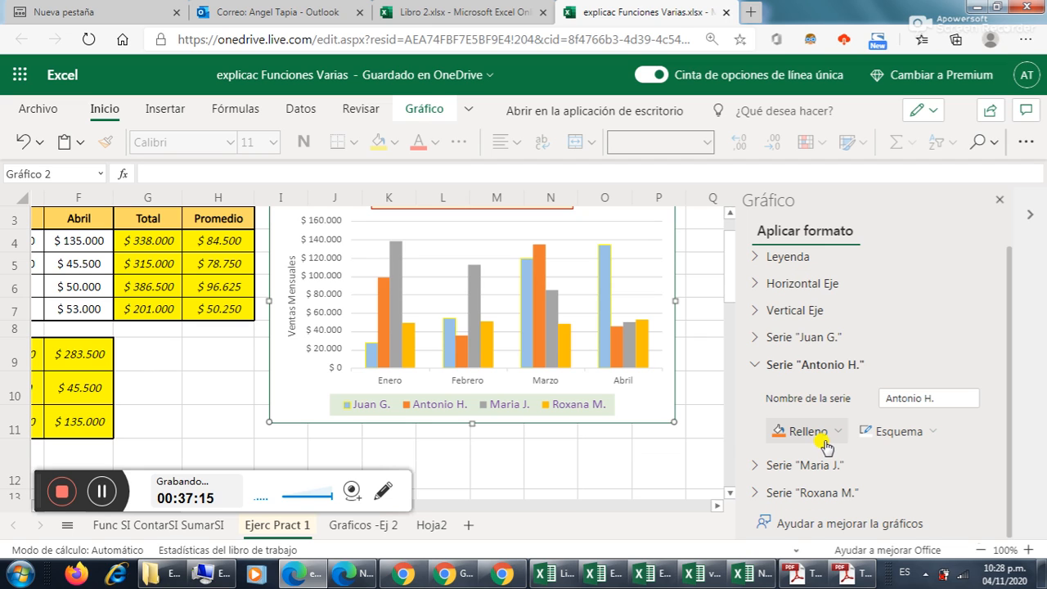
pyautogui.click(798, 364)
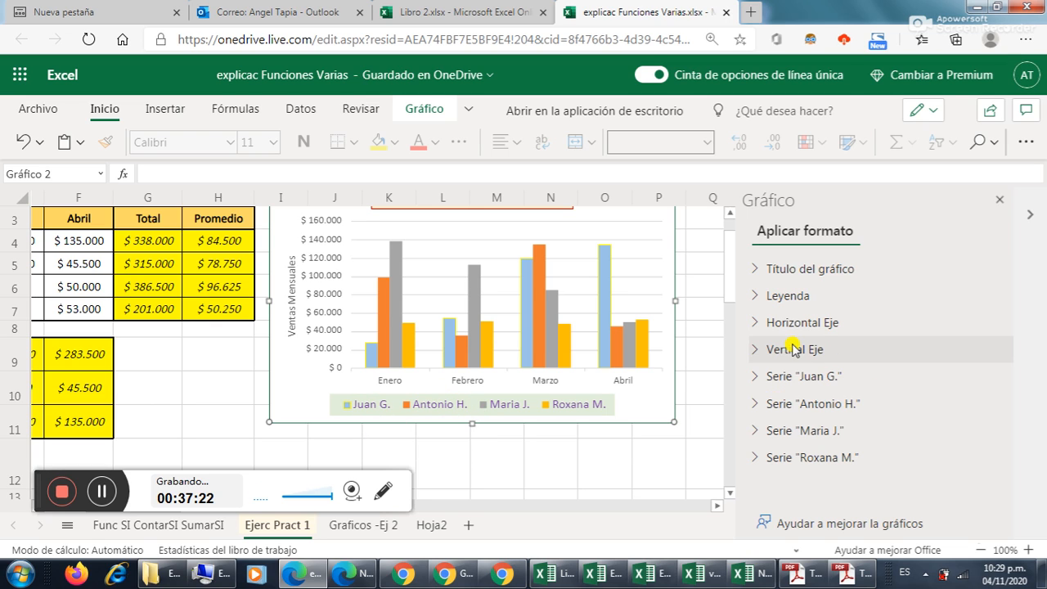
# Rename the first data series to the vendor's first name only, dropping the surname initial, and collapse its settings
pyautogui.click(807, 372)
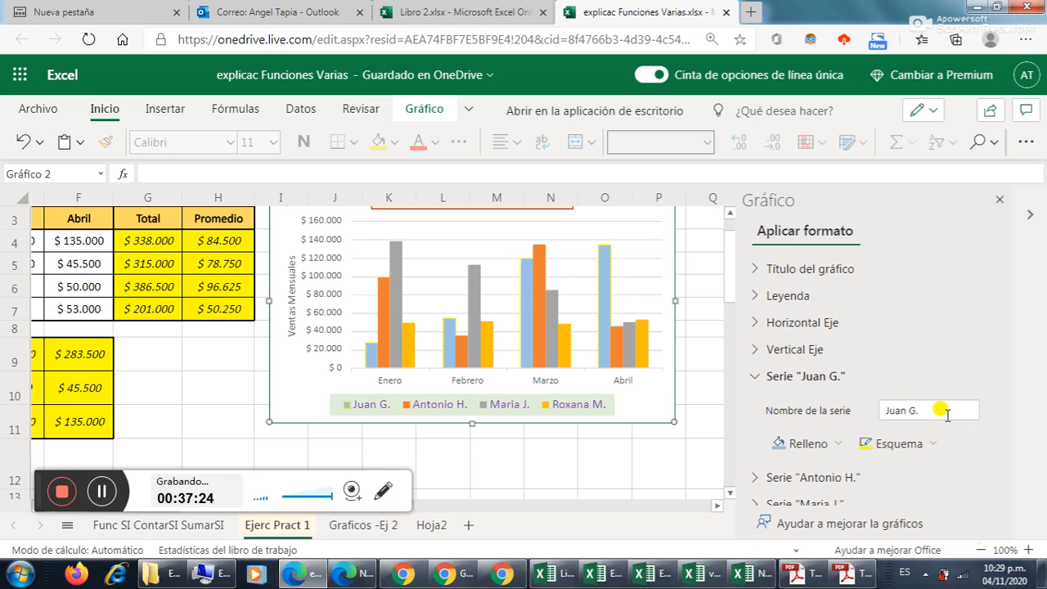
pyautogui.click(941, 409)
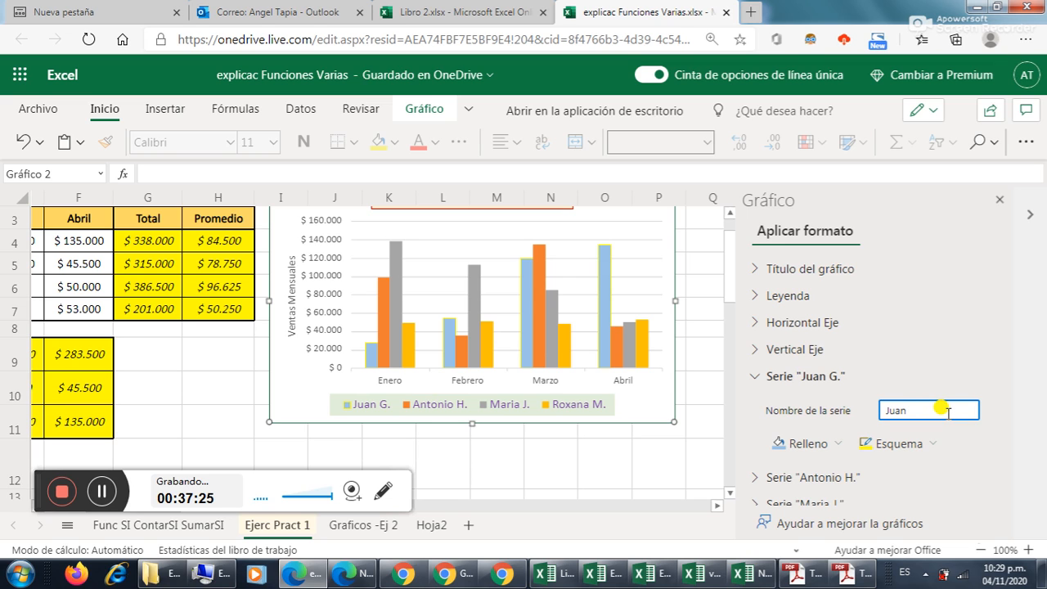
pyautogui.press('Return')
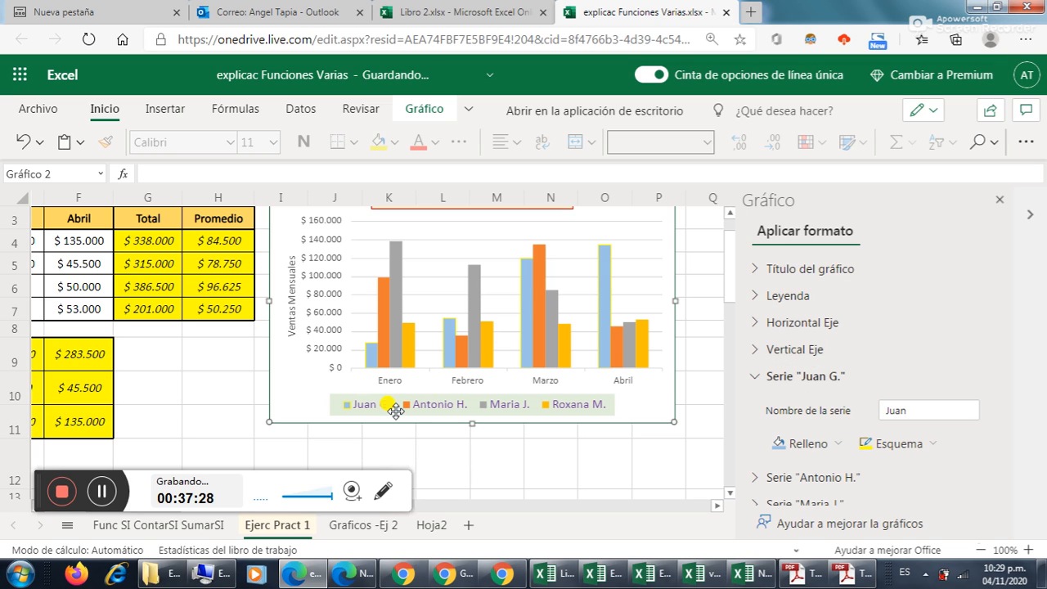
pyautogui.click(417, 371)
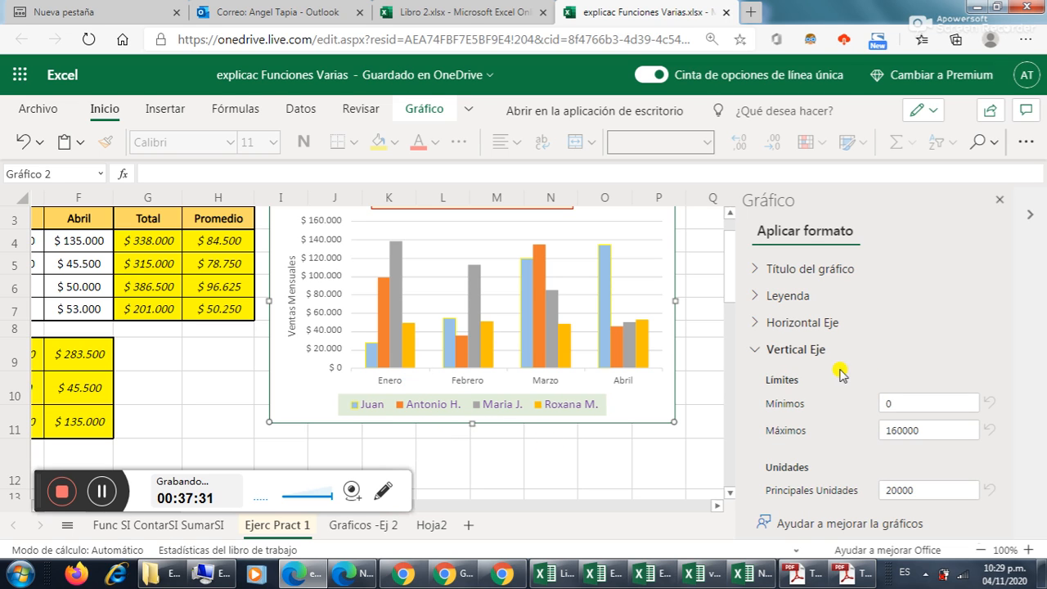
pyautogui.click(754, 349)
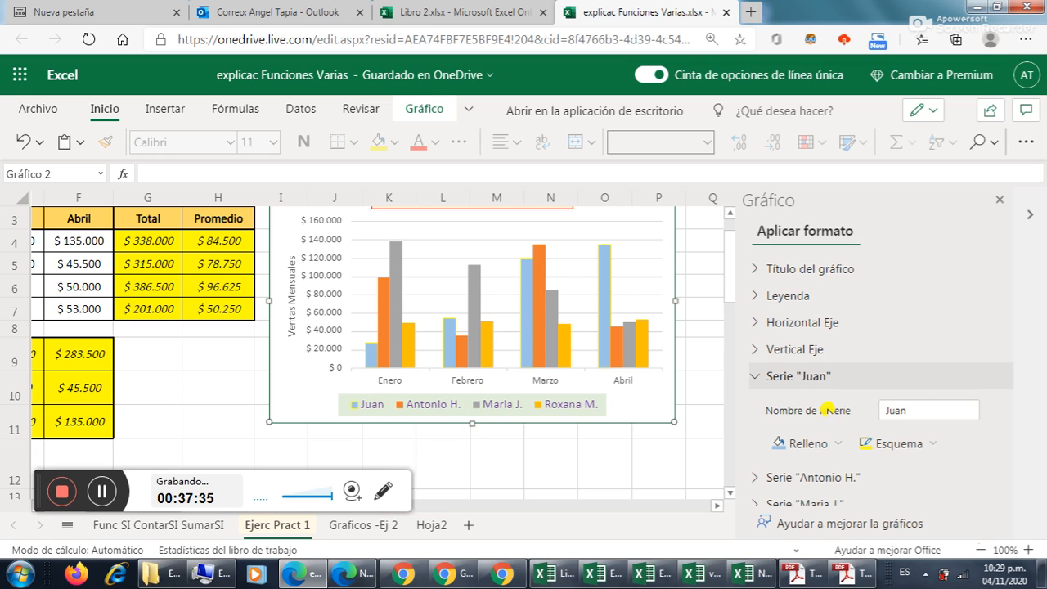
pyautogui.click(754, 376)
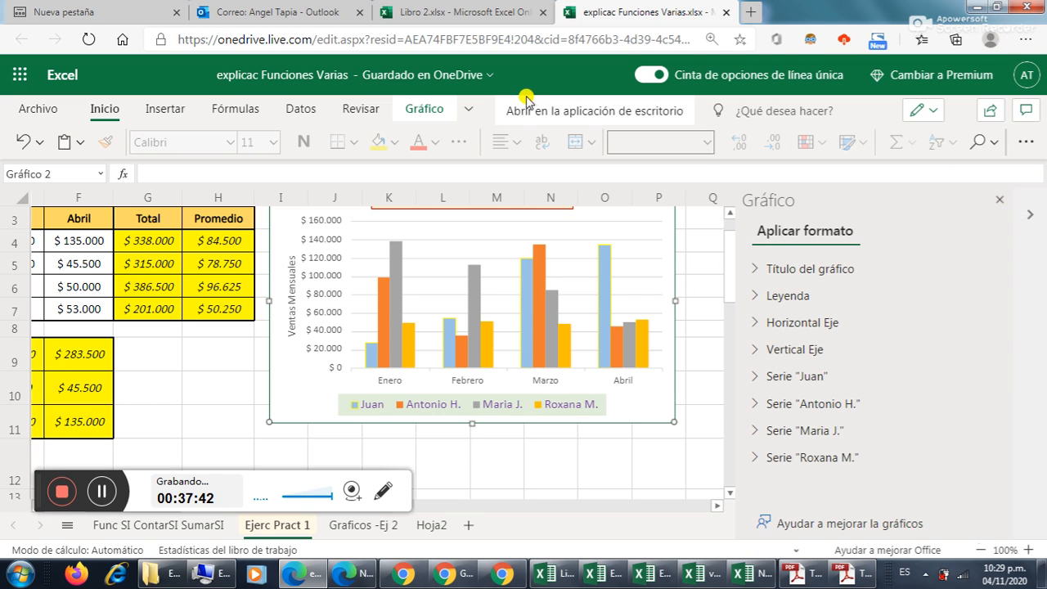
# Close the chart formatting pane and reselect the sales chart with its chart tools showing
pyautogui.click(432, 110)
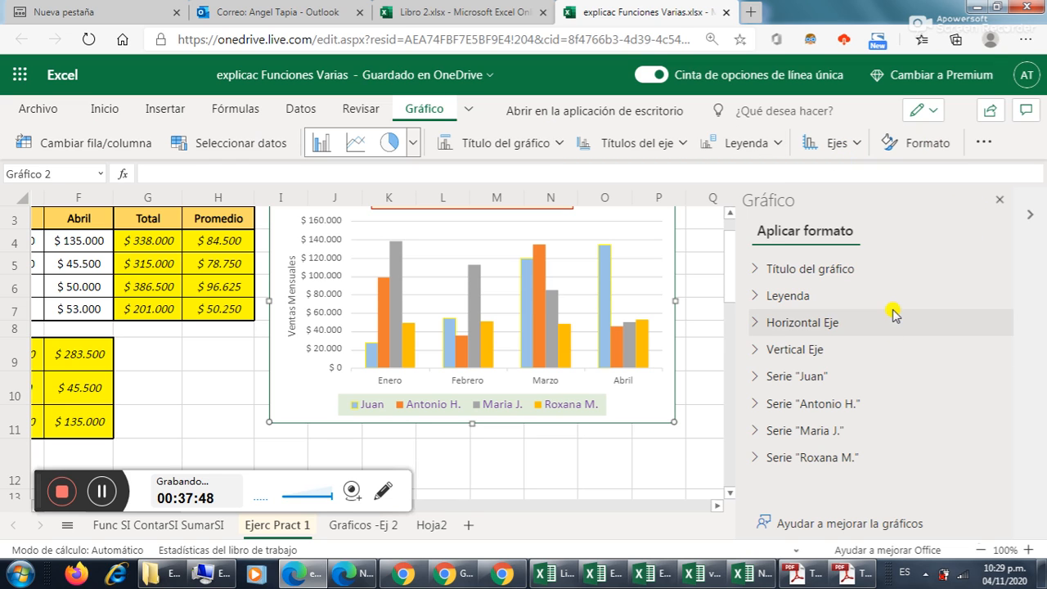
pyautogui.click(1001, 199)
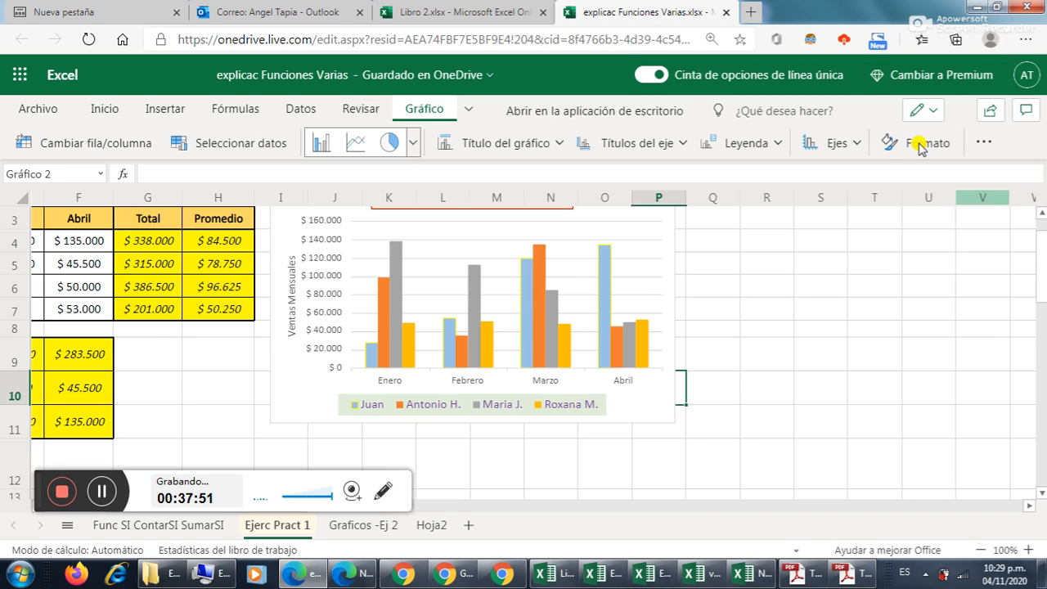
pyautogui.click(646, 261)
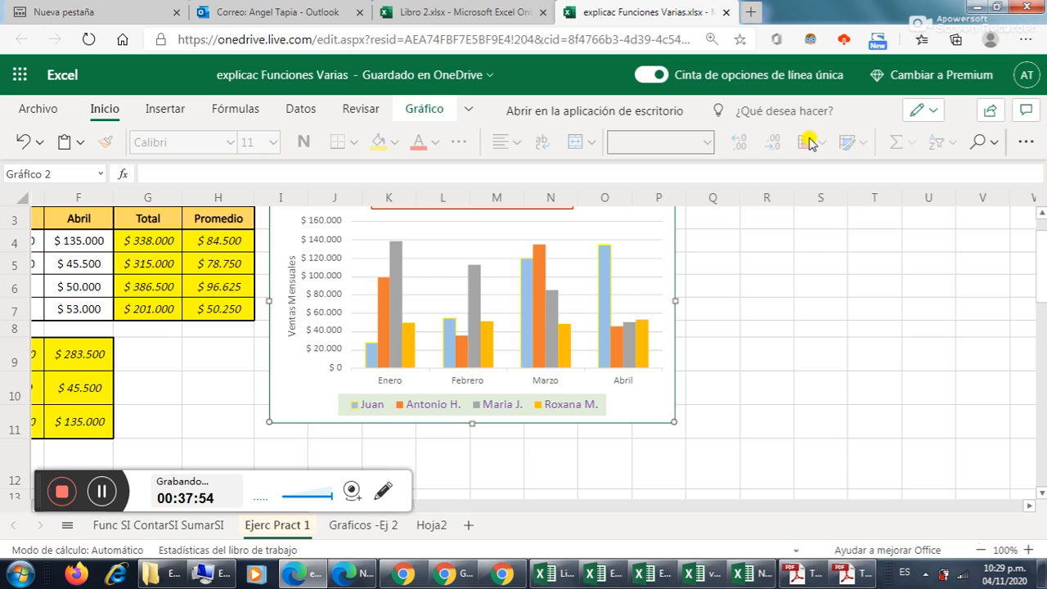
pyautogui.click(437, 113)
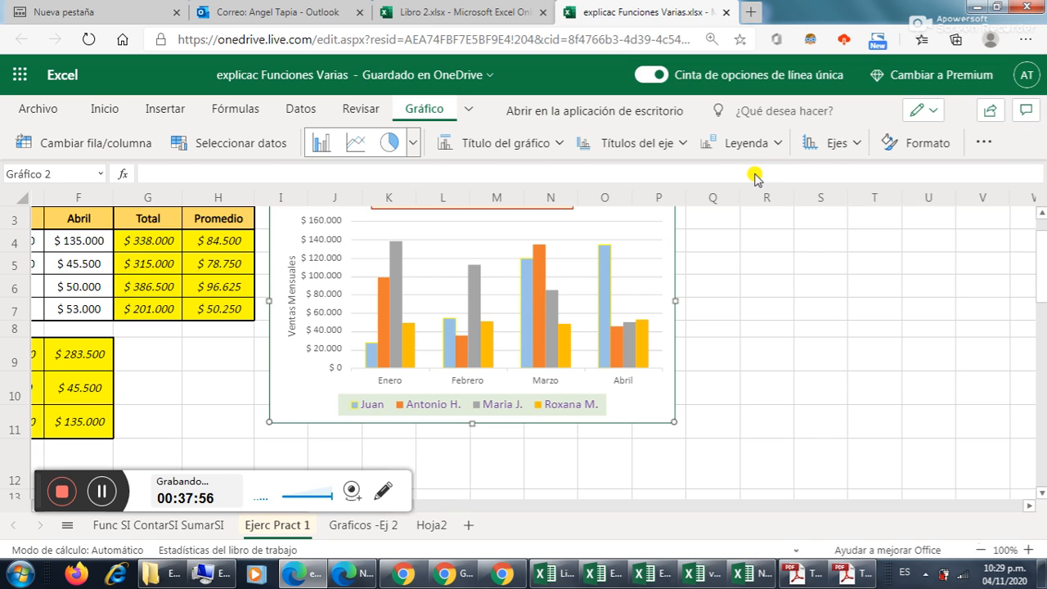
# Add data labels at the outside end (Extremo externo) of the sales chart's columns
pyautogui.click(984, 145)
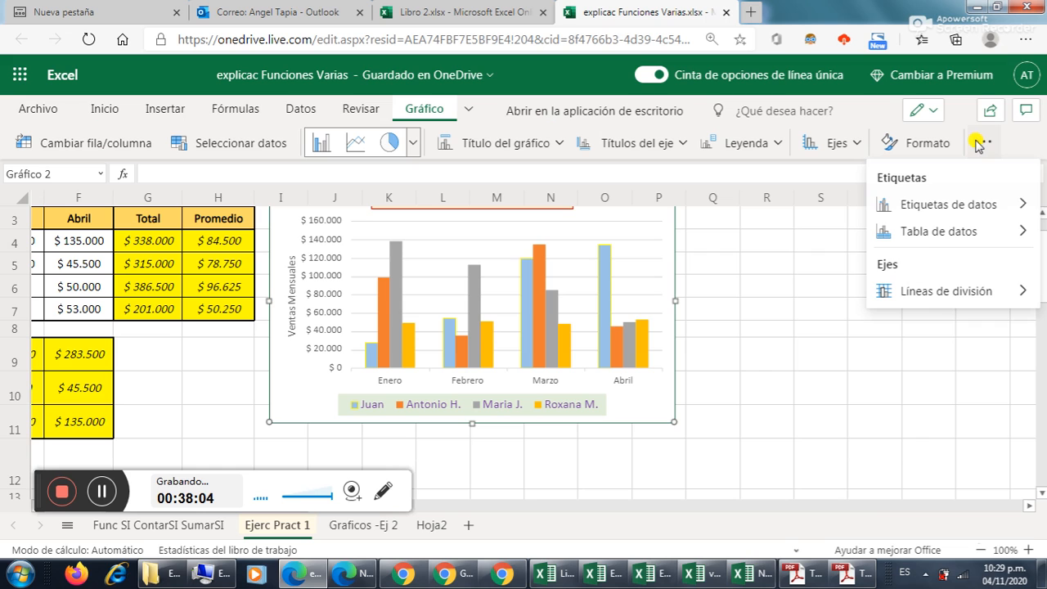
pyautogui.click(987, 206)
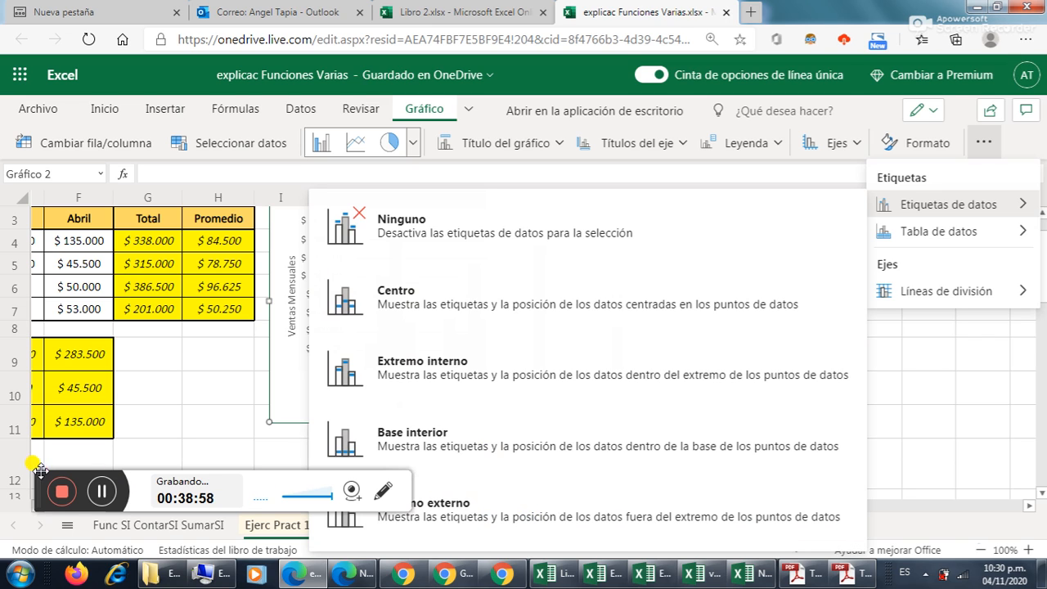
pyautogui.moveTo(38, 475); pyautogui.dragTo(39, 440)
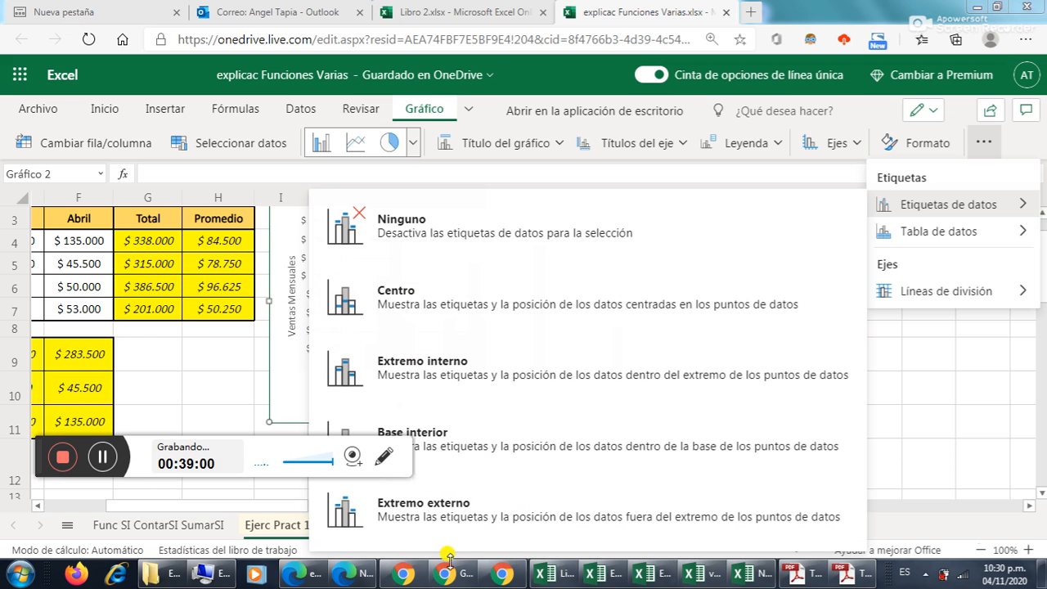
pyautogui.click(477, 517)
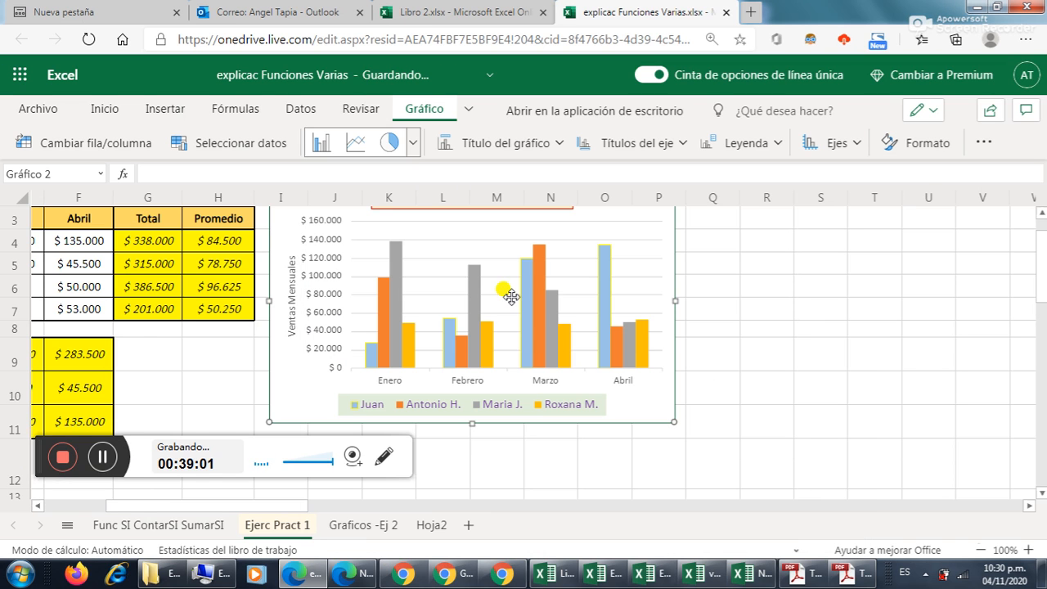
pyautogui.scroll(2, 442, 305)
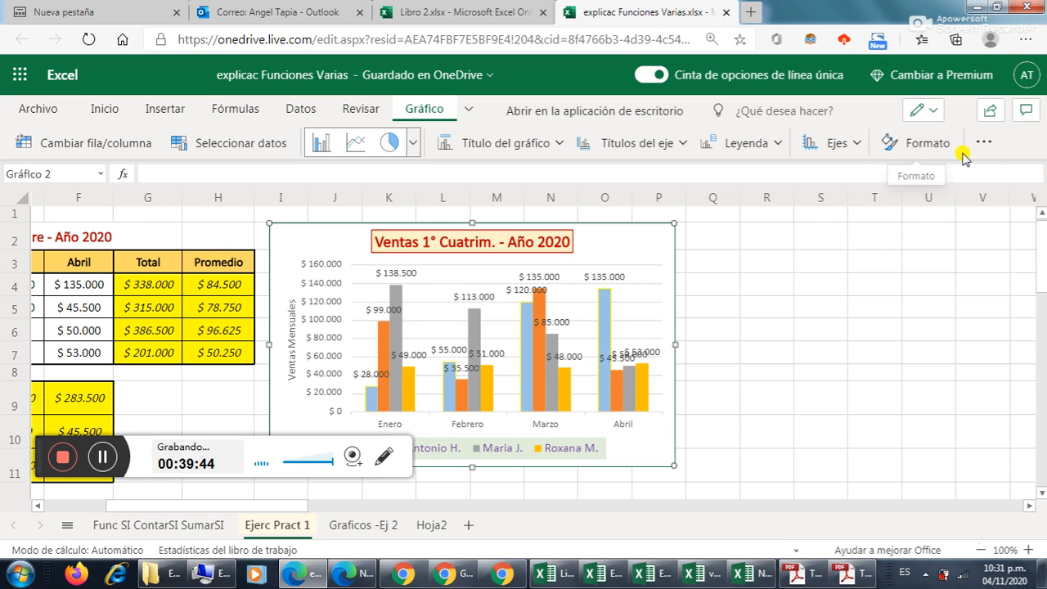
# Turn off the sales chart's data labels with the Ninguno option
pyautogui.click(984, 142)
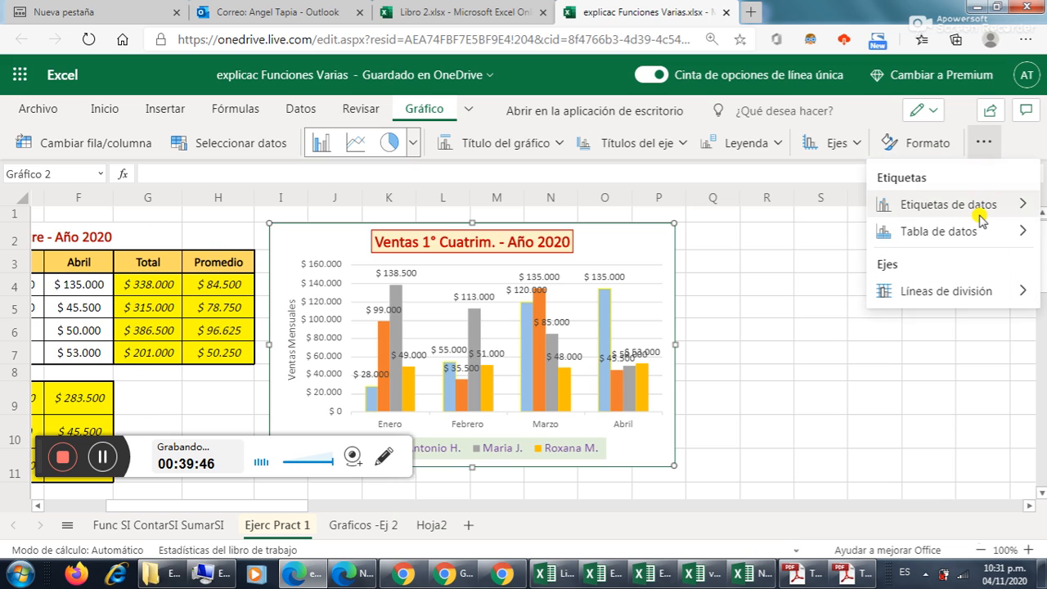
pyautogui.moveTo(984, 205)
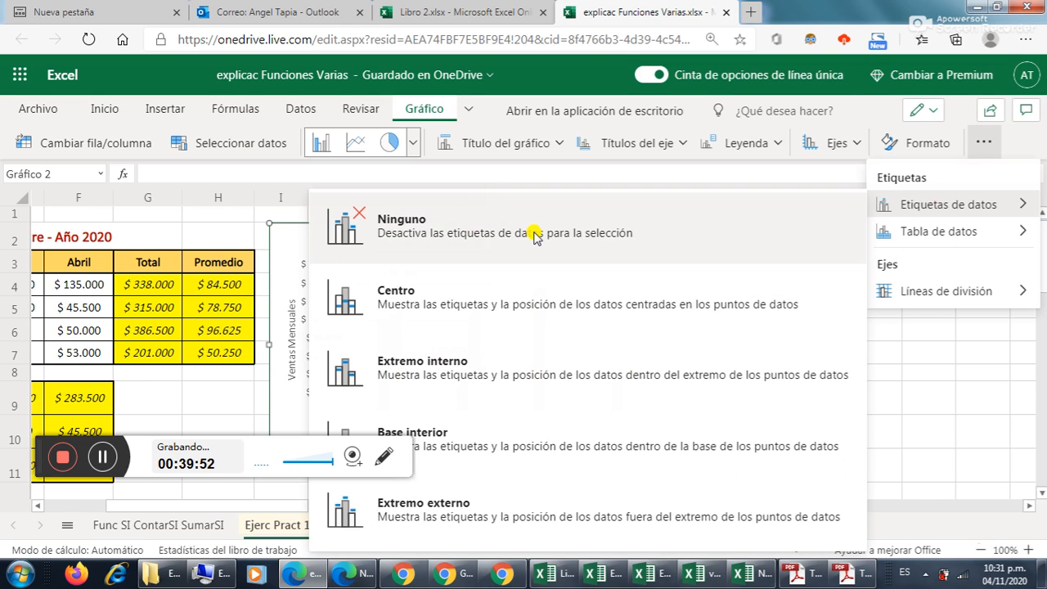
pyautogui.click(536, 236)
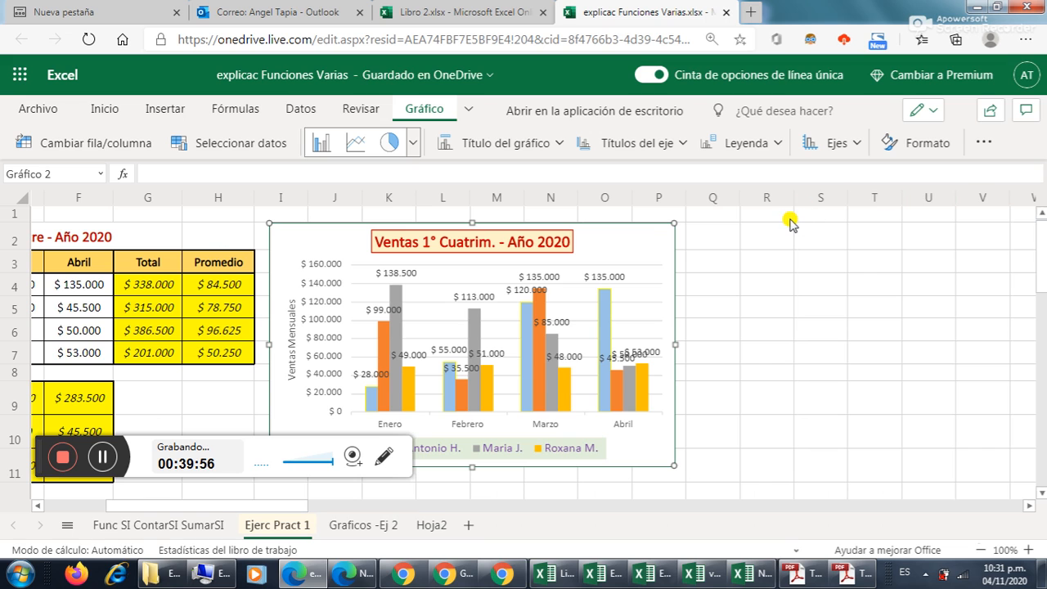
# Show a data table without legend keys below the chart and compare it with the vendors' sales table, selecting cell C4
pyautogui.click(983, 145)
pyautogui.moveTo(983, 235)
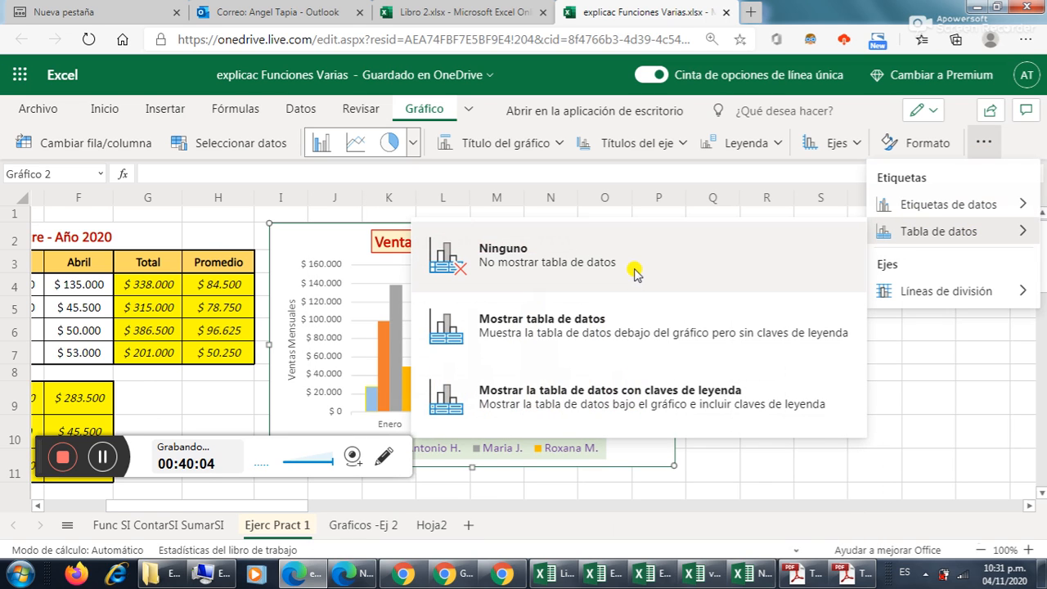
pyautogui.click(572, 329)
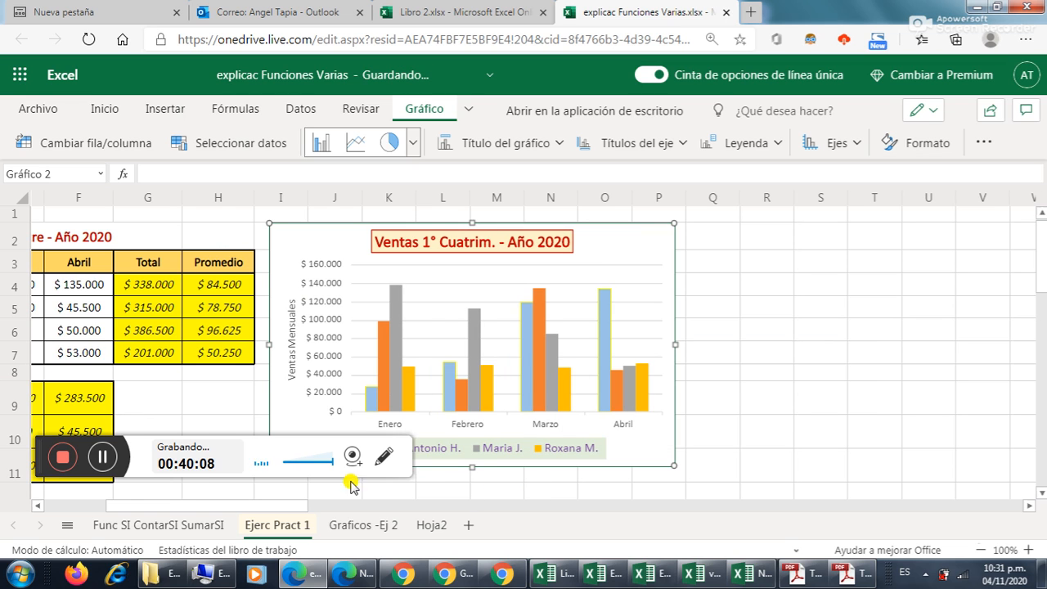
pyautogui.moveTo(172, 506); pyautogui.dragTo(121, 491)
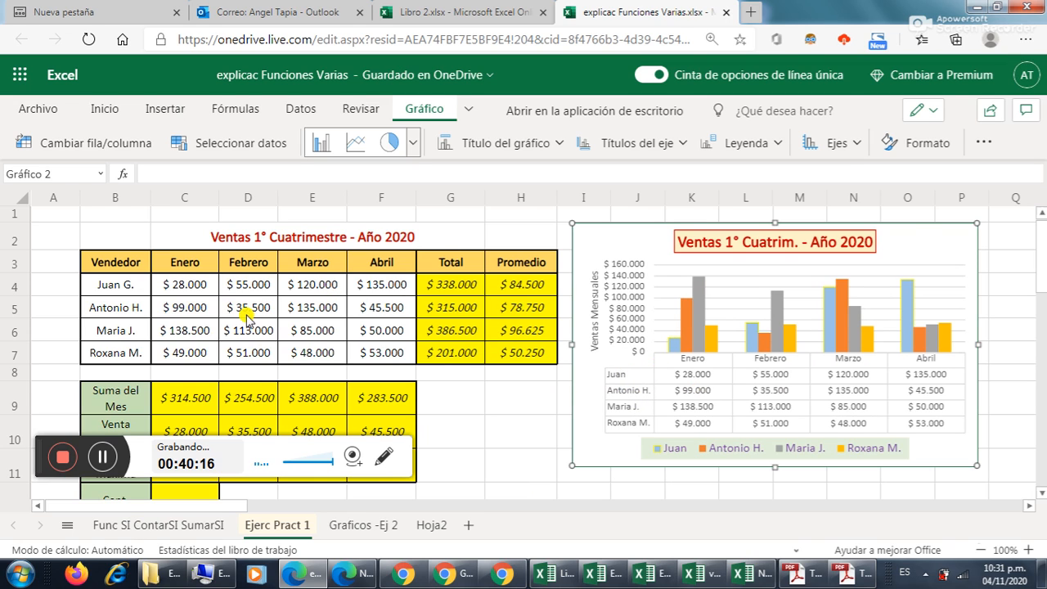
pyautogui.click(152, 286)
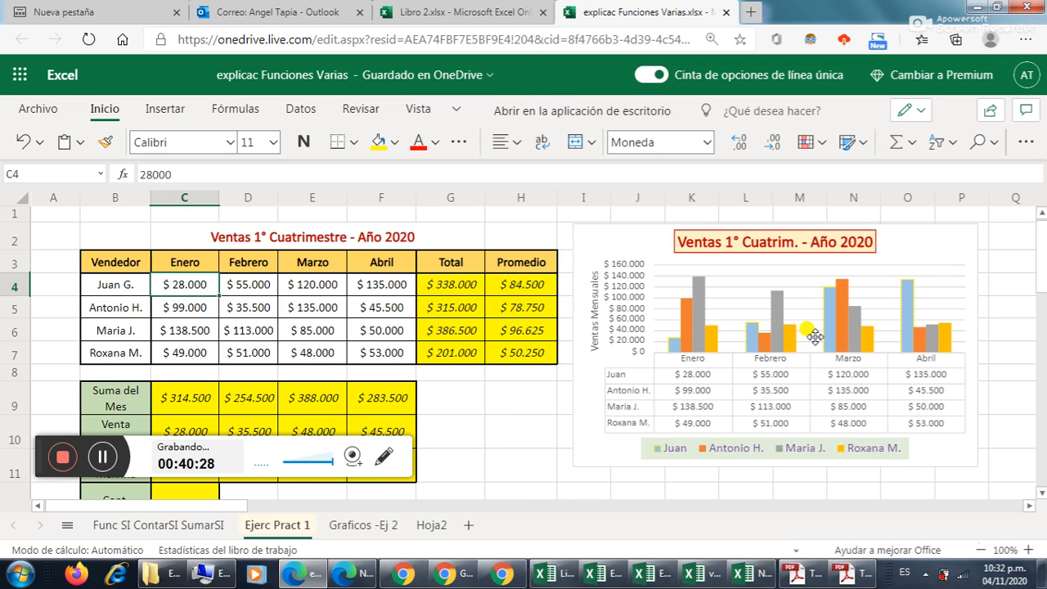
# Shrink the sales chart, and enlarge it again until it extends from column I into column Q
pyautogui.click(702, 323)
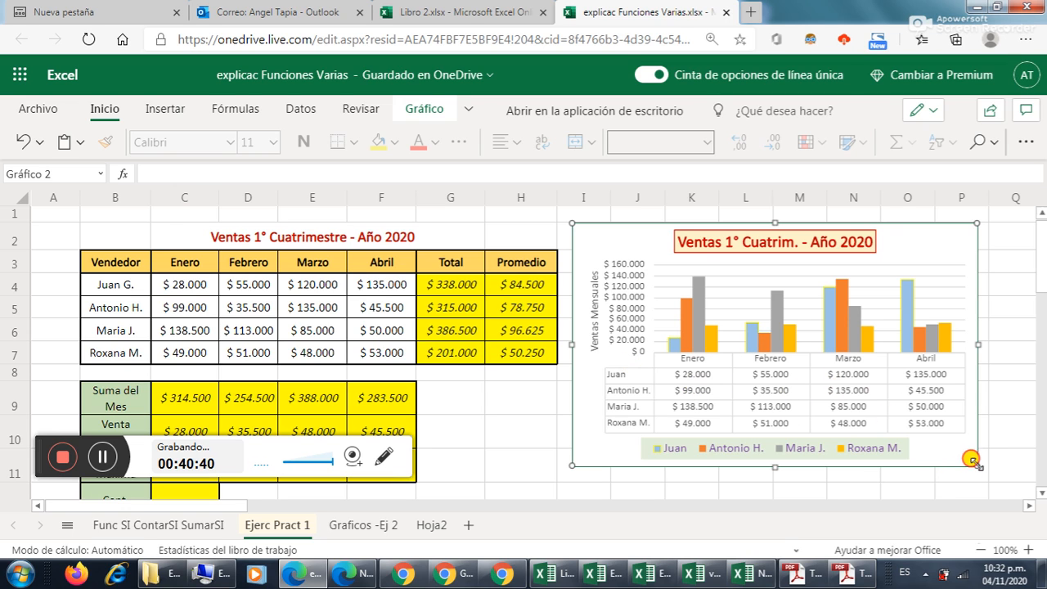
pyautogui.moveTo(971, 461); pyautogui.dragTo(857, 388)
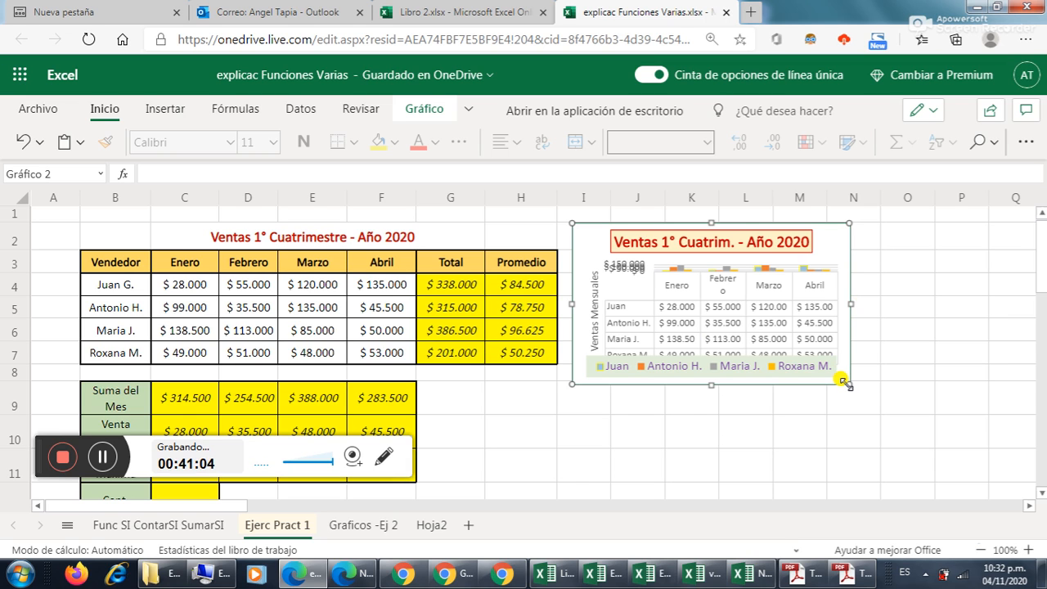
pyautogui.moveTo(844, 381); pyautogui.dragTo(1033, 494)
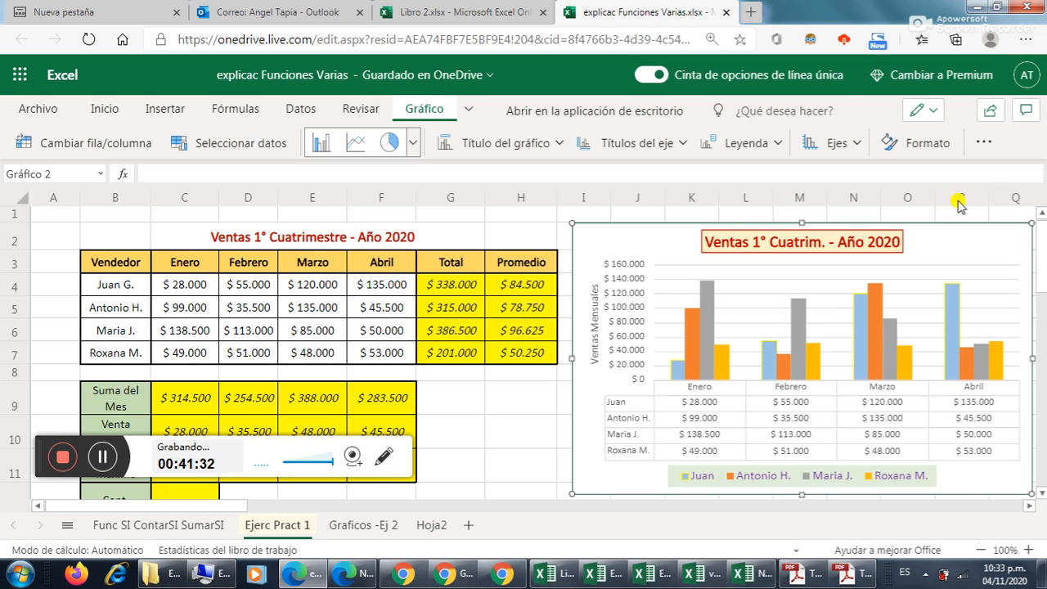
# Change the chart's data table to the version that includes legend keys
pyautogui.click(986, 143)
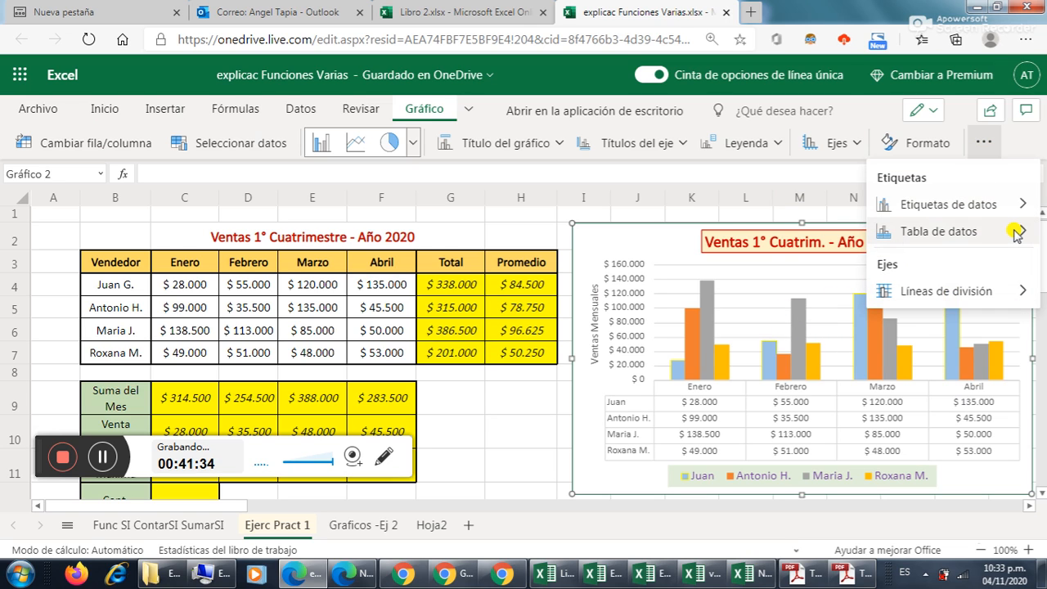
pyautogui.moveTo(1014, 232)
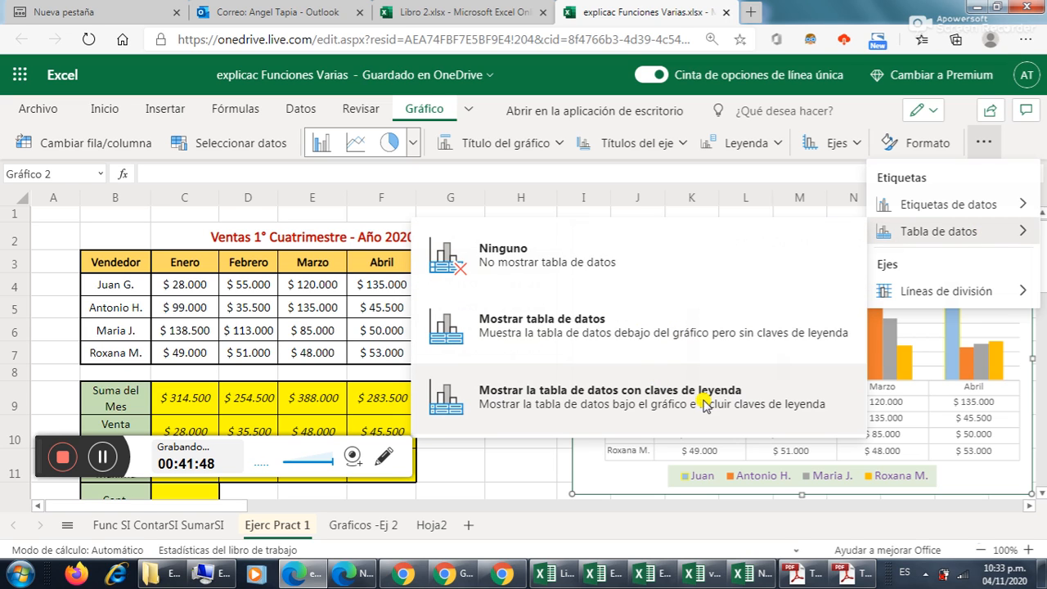
pyautogui.click(627, 391)
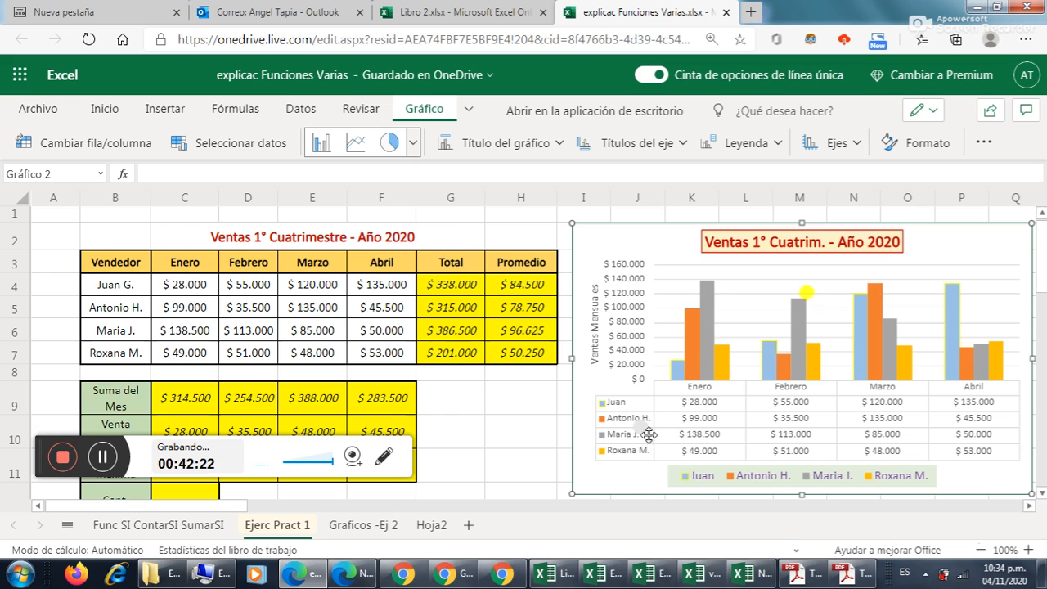
# Remove the data table from below the sales chart with the Ninguno option
pyautogui.click(984, 144)
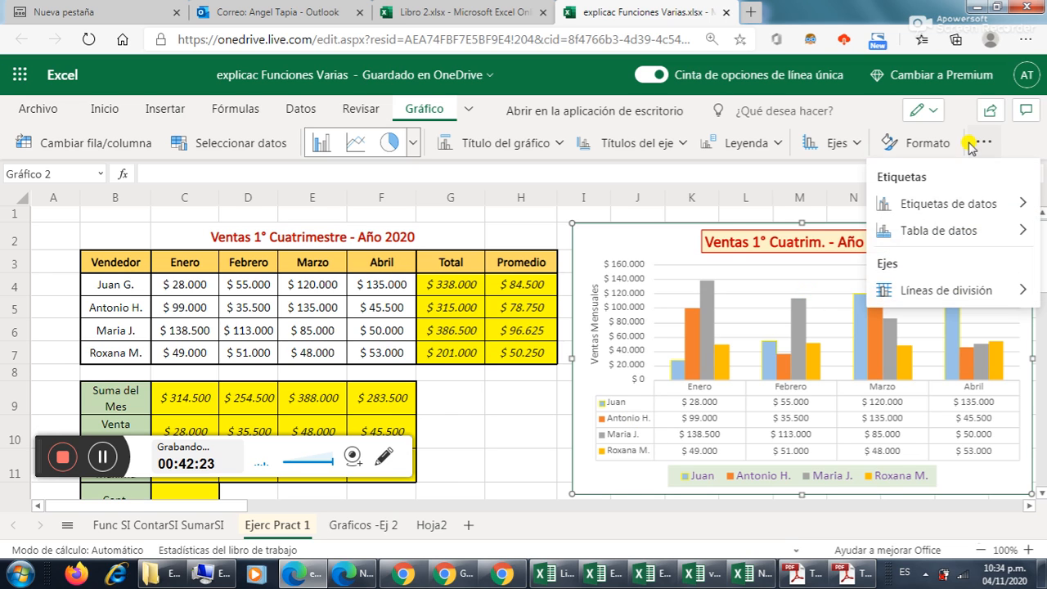
pyautogui.click(963, 233)
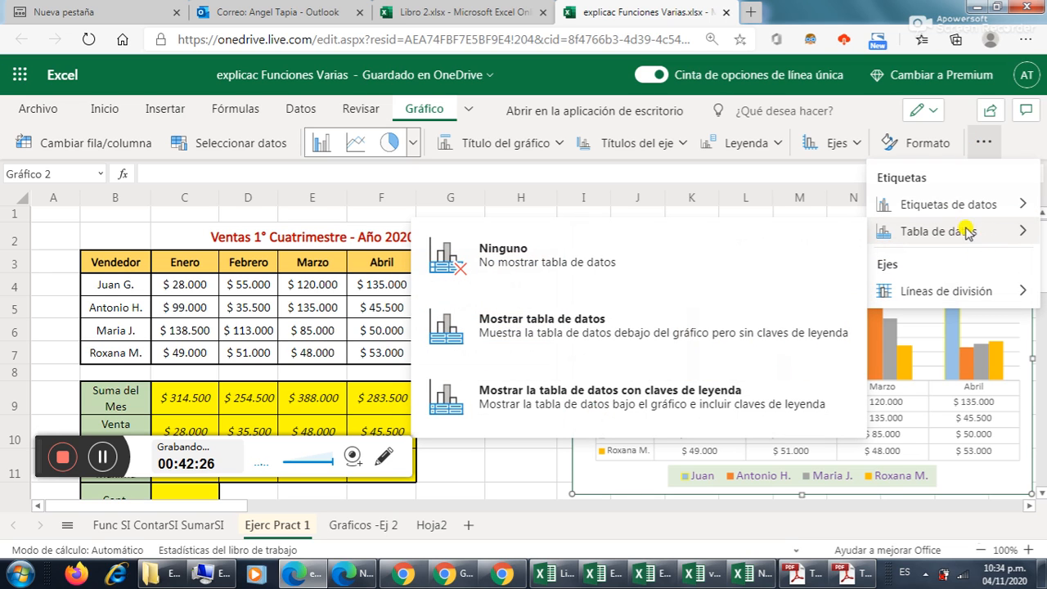
pyautogui.click(458, 254)
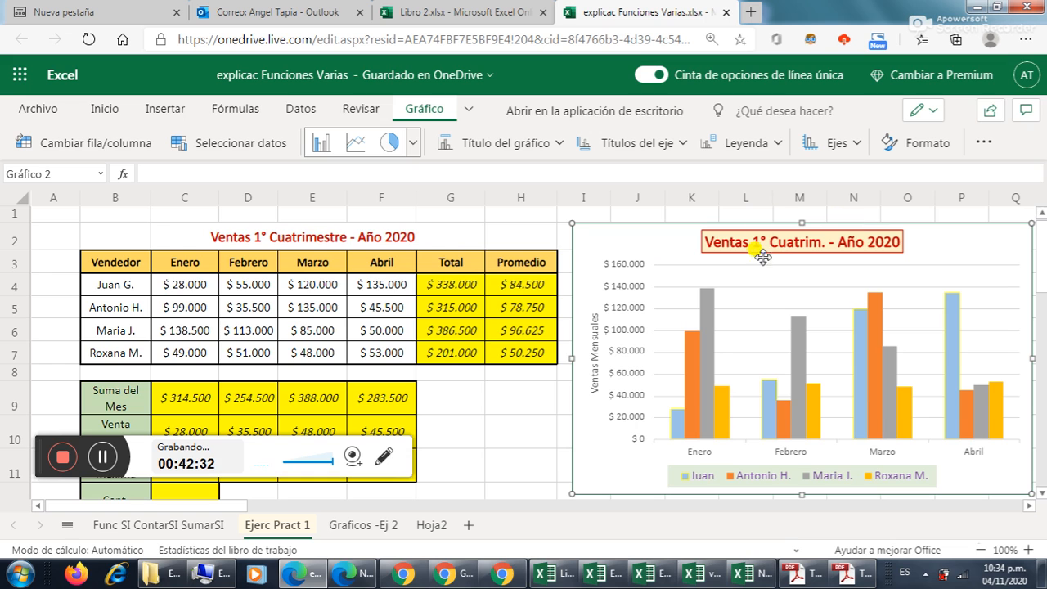
pyautogui.click(982, 143)
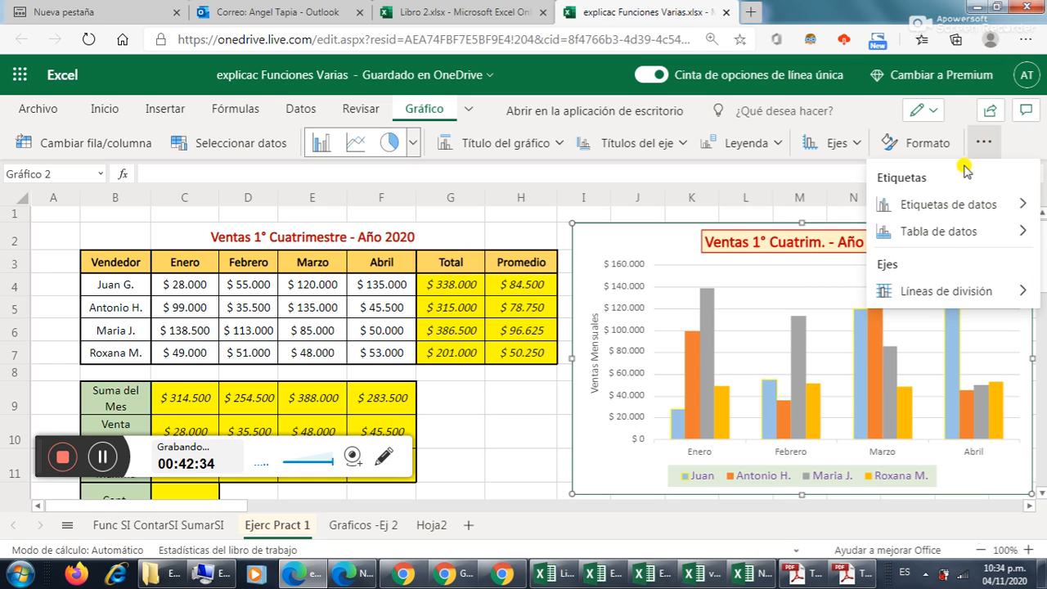
pyautogui.moveTo(1012, 293)
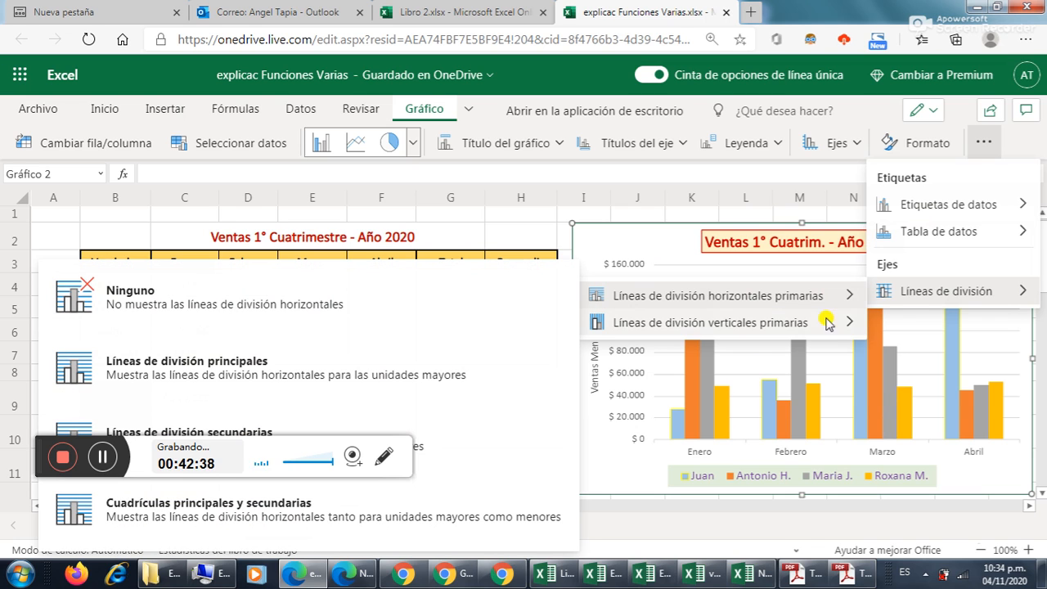
pyautogui.click(619, 407)
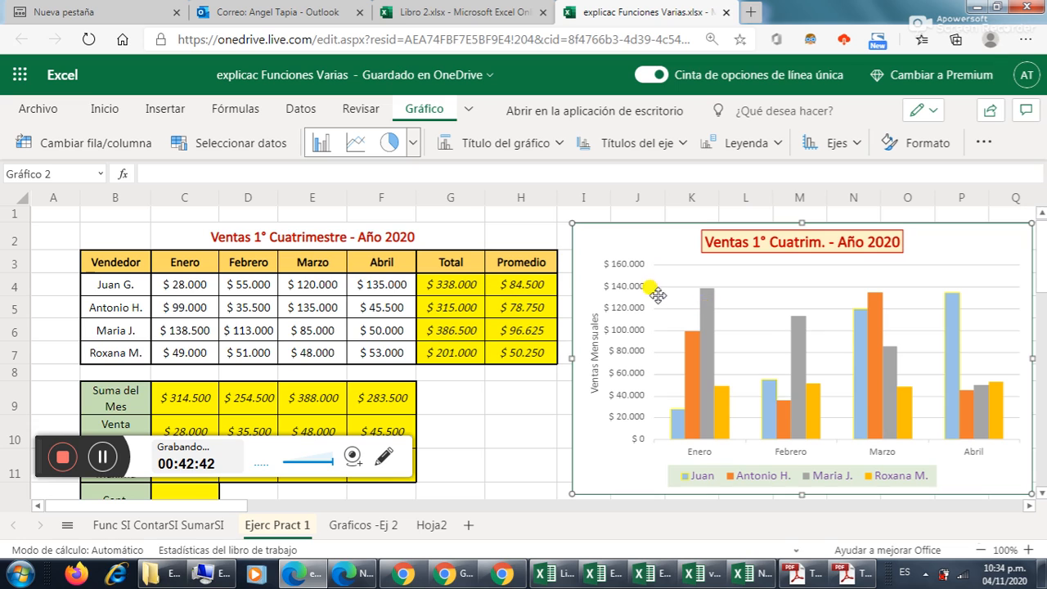
# Add primary vertical gridlines to the sales chart using the major gridlines option (Líneas de división principales)
pyautogui.click(985, 147)
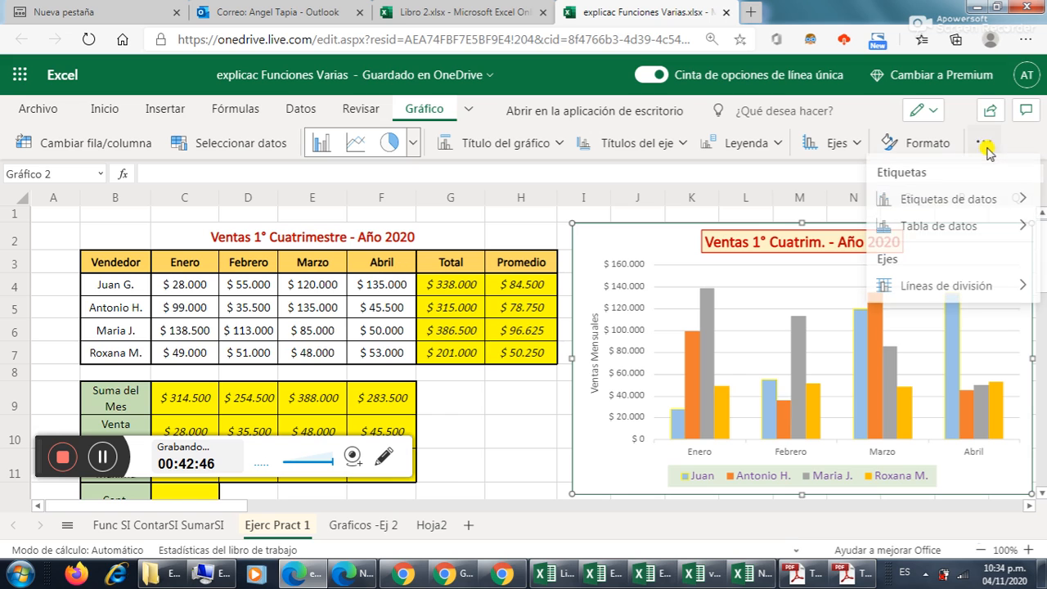
pyautogui.click(938, 230)
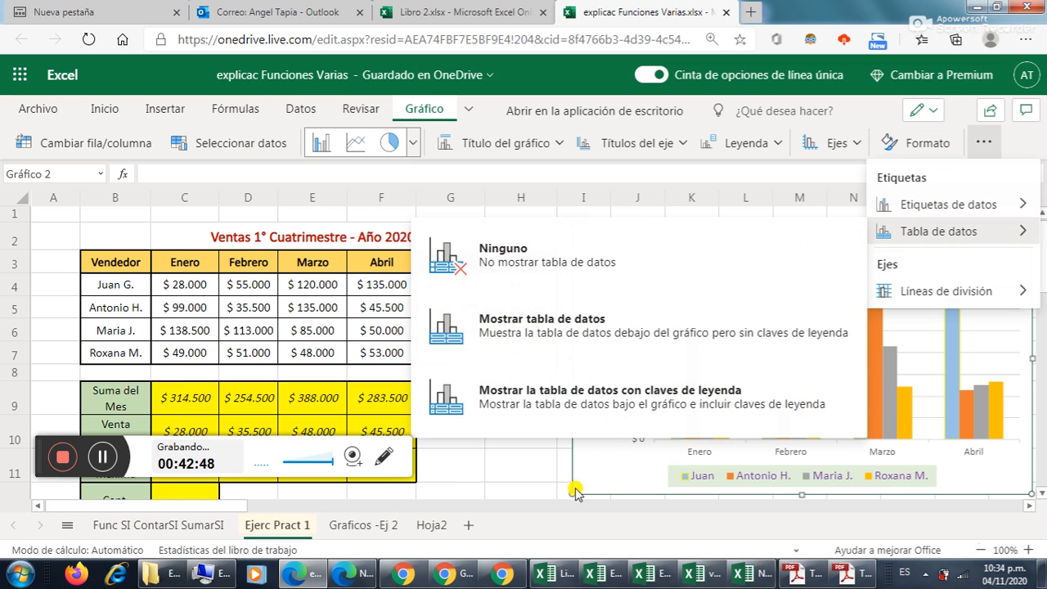
pyautogui.click(1006, 293)
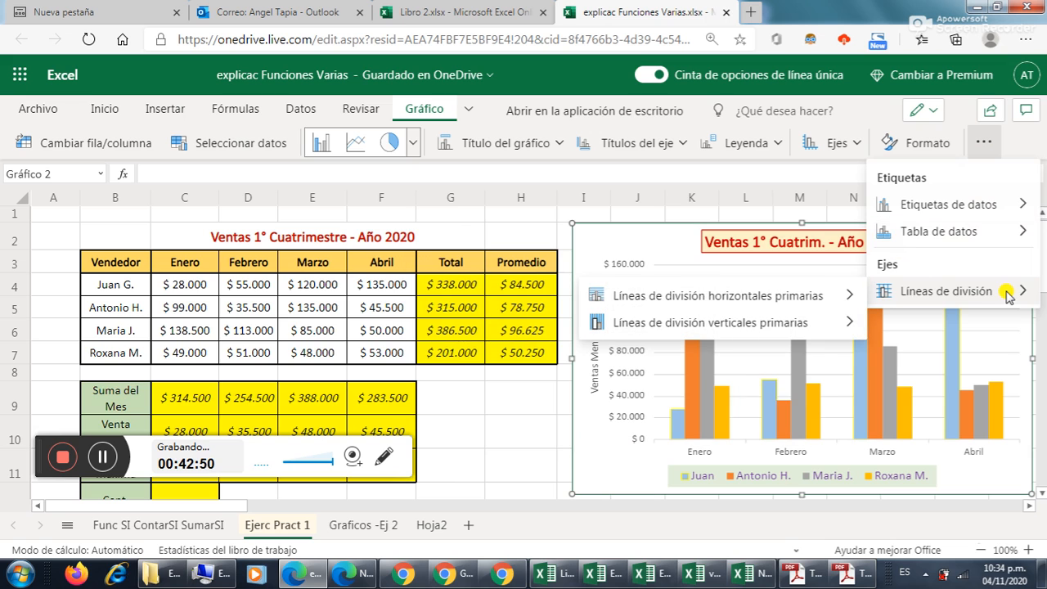
pyautogui.click(769, 323)
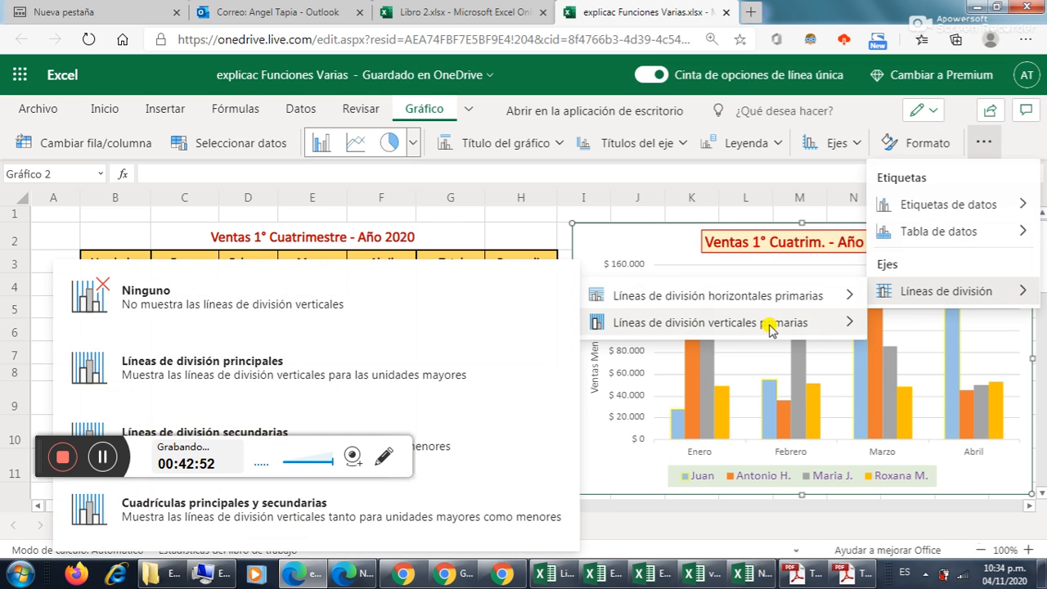
pyautogui.click(409, 372)
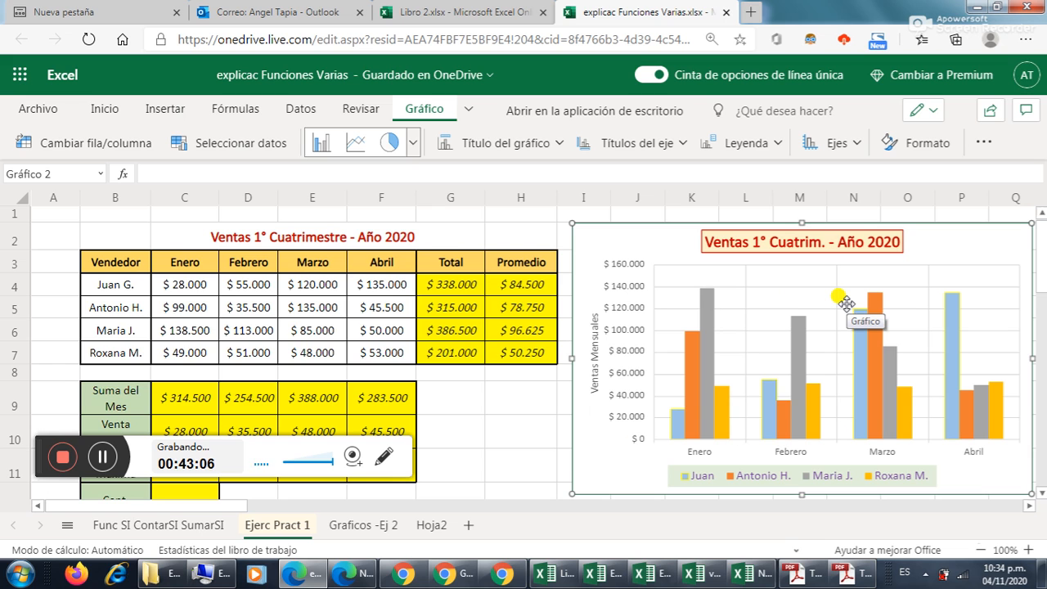
pyautogui.scroll(-3, 809, 335)
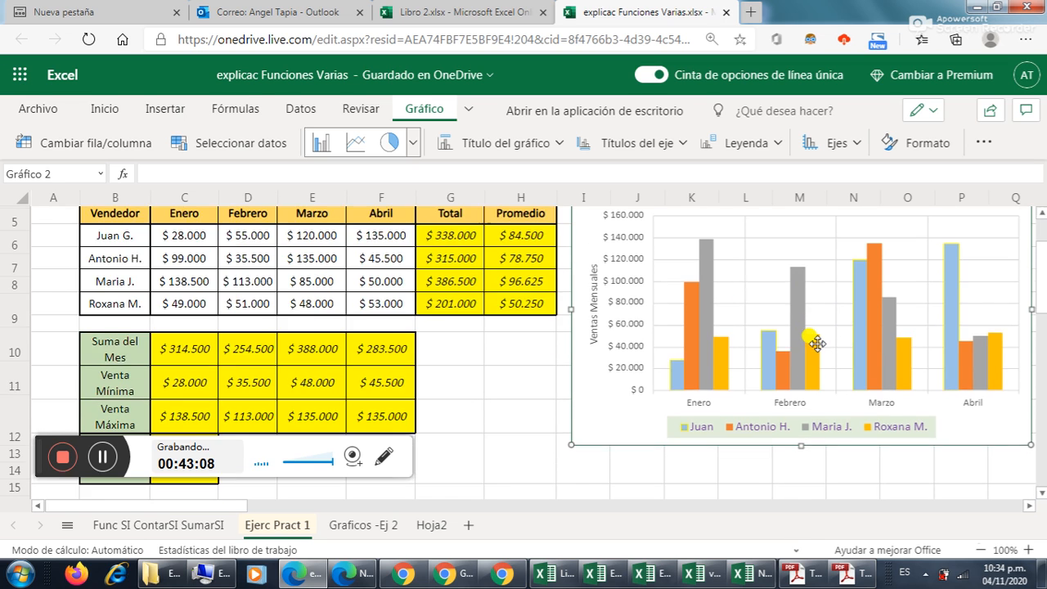
pyautogui.scroll(3, 816, 344)
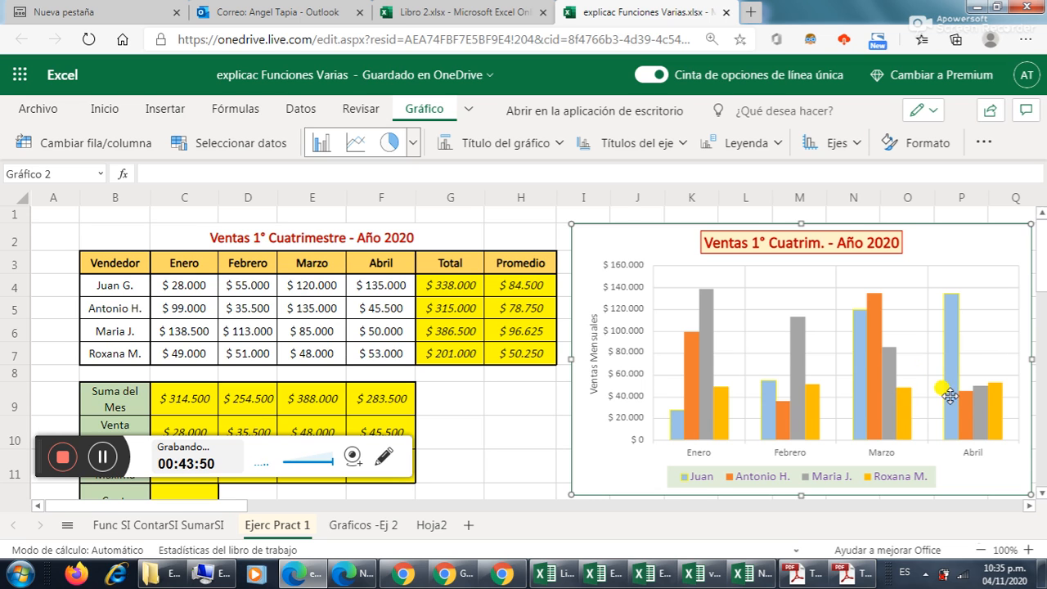
pyautogui.scroll(-3, 790, 305)
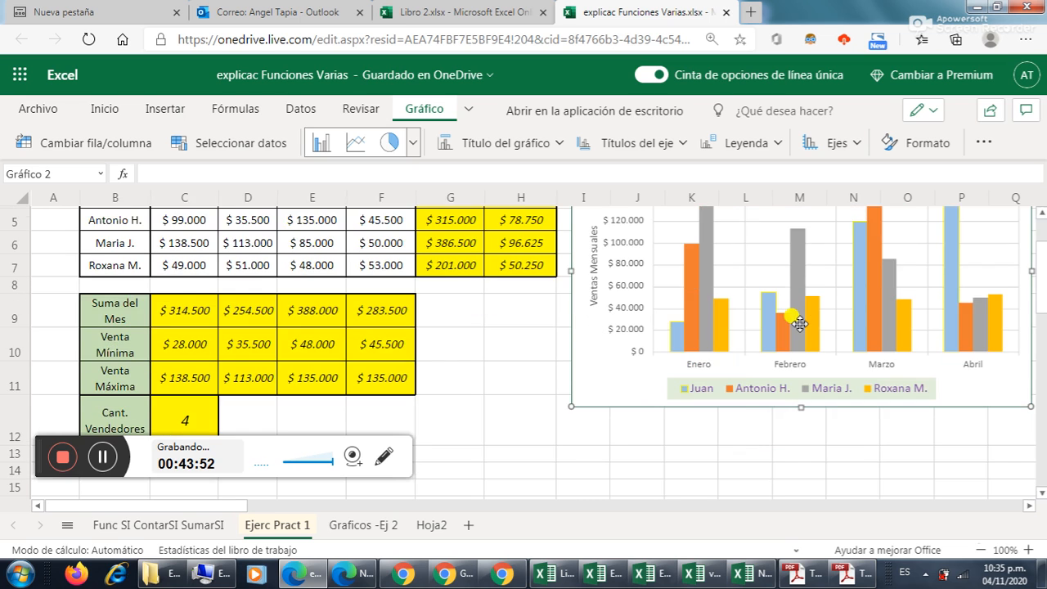
pyautogui.scroll(3, 790, 303)
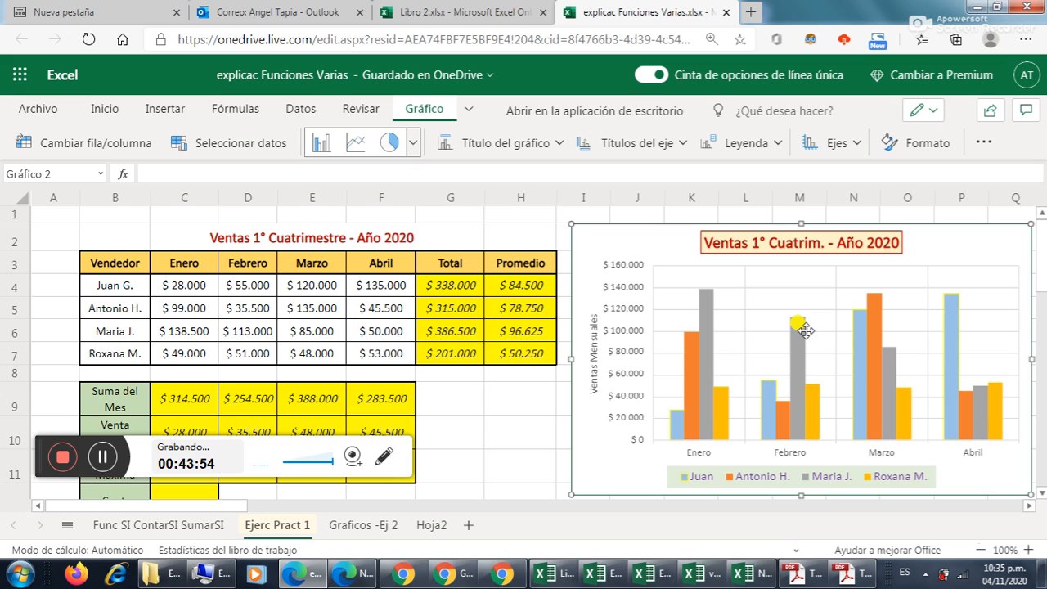
pyautogui.scroll(-3, 806, 331)
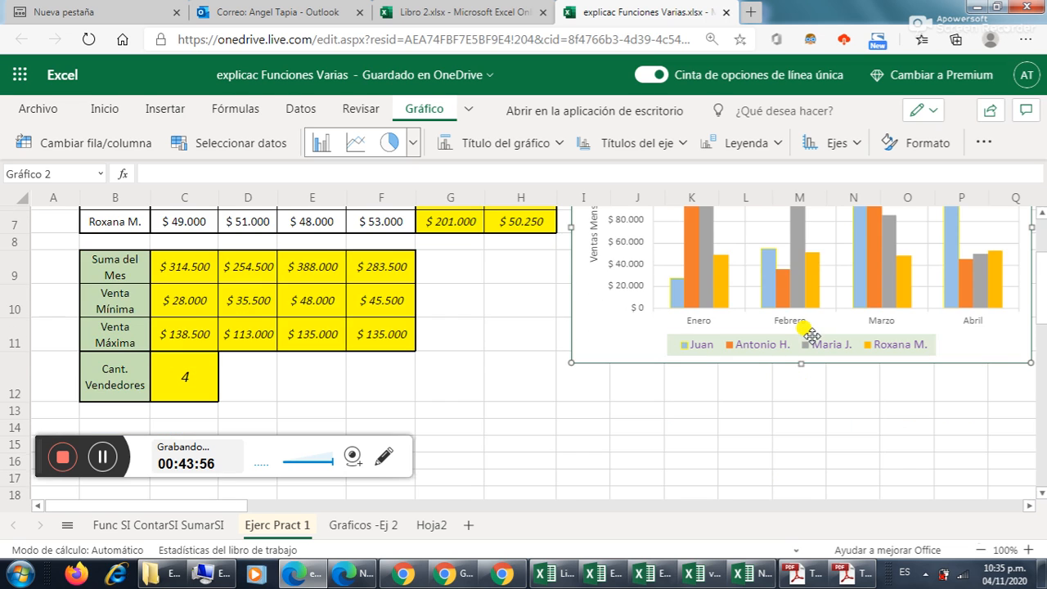
pyautogui.scroll(2, 811, 334)
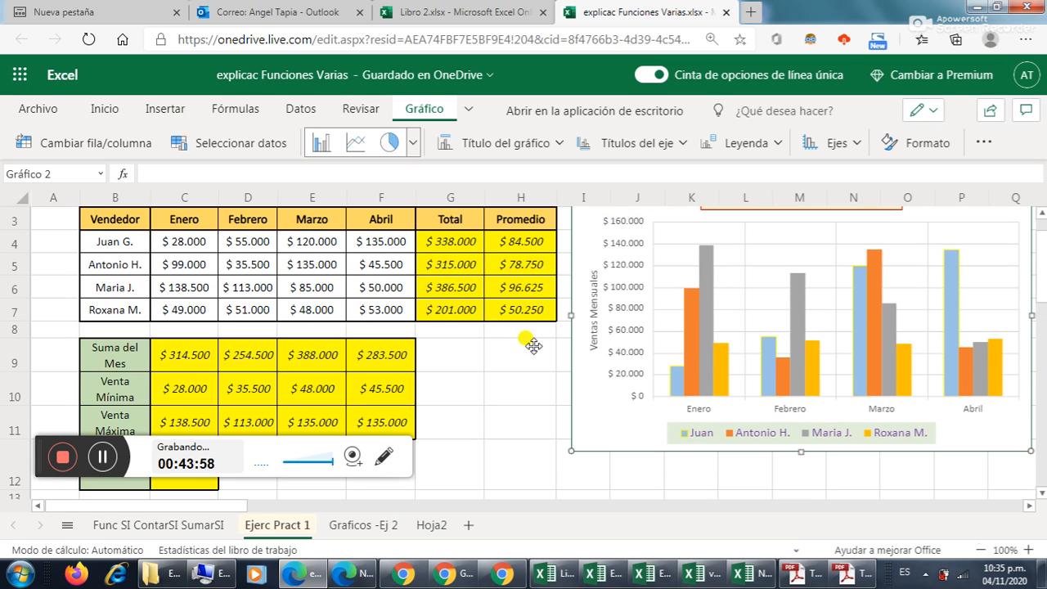